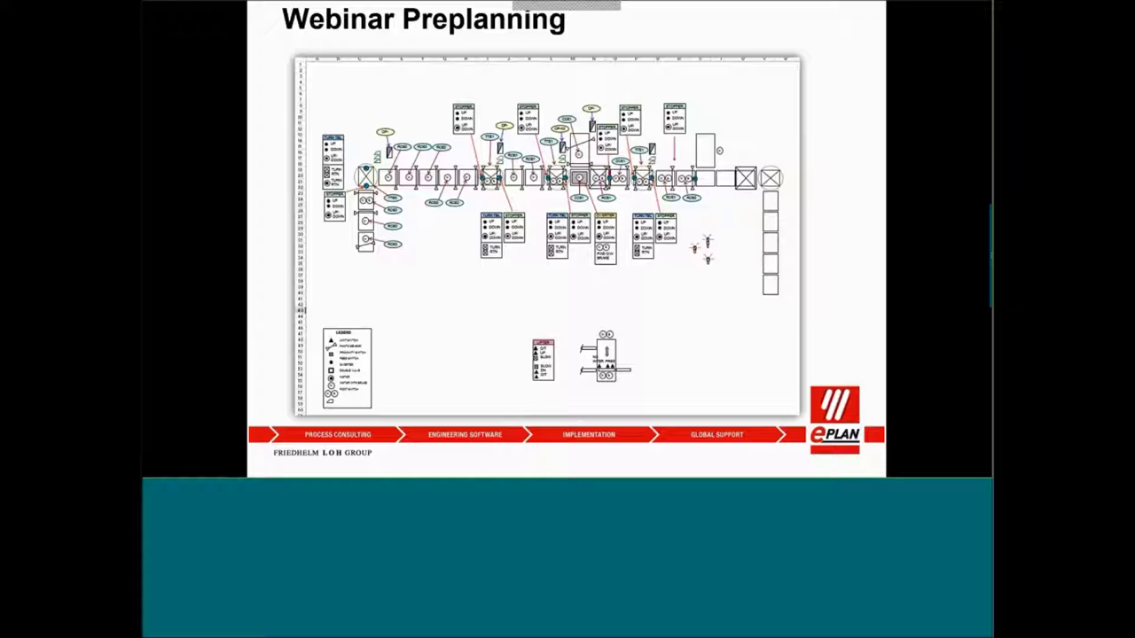
Advance to the hand-drawn Concept slide and switch to EPLAN Electric P8
key("Right")
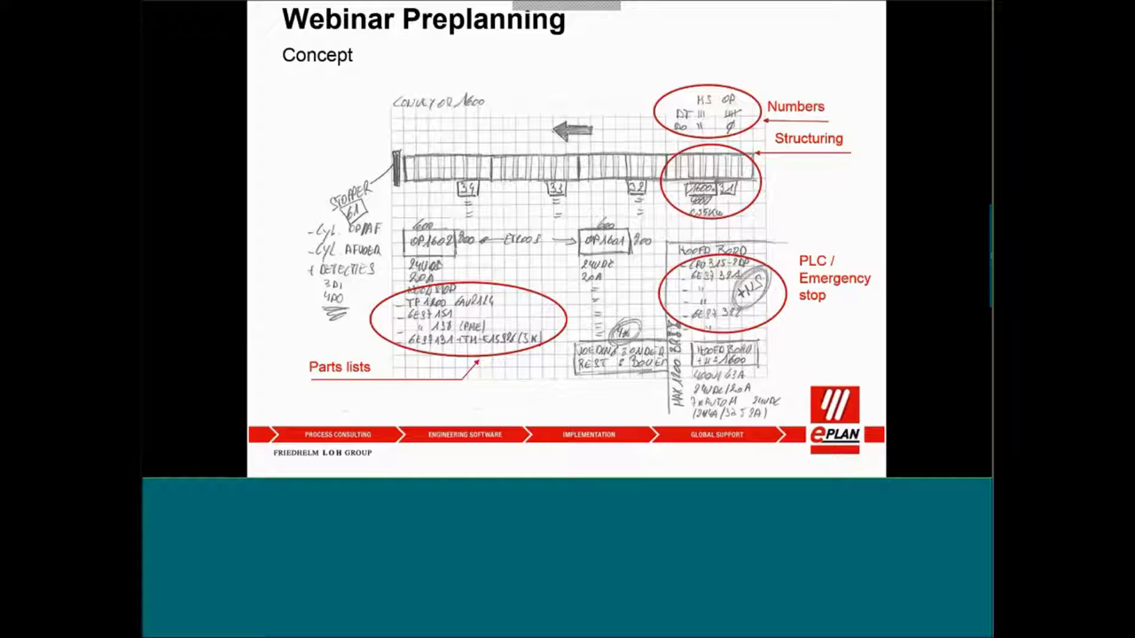
key("alt+Tab")
key("Tab")
key("Tab")
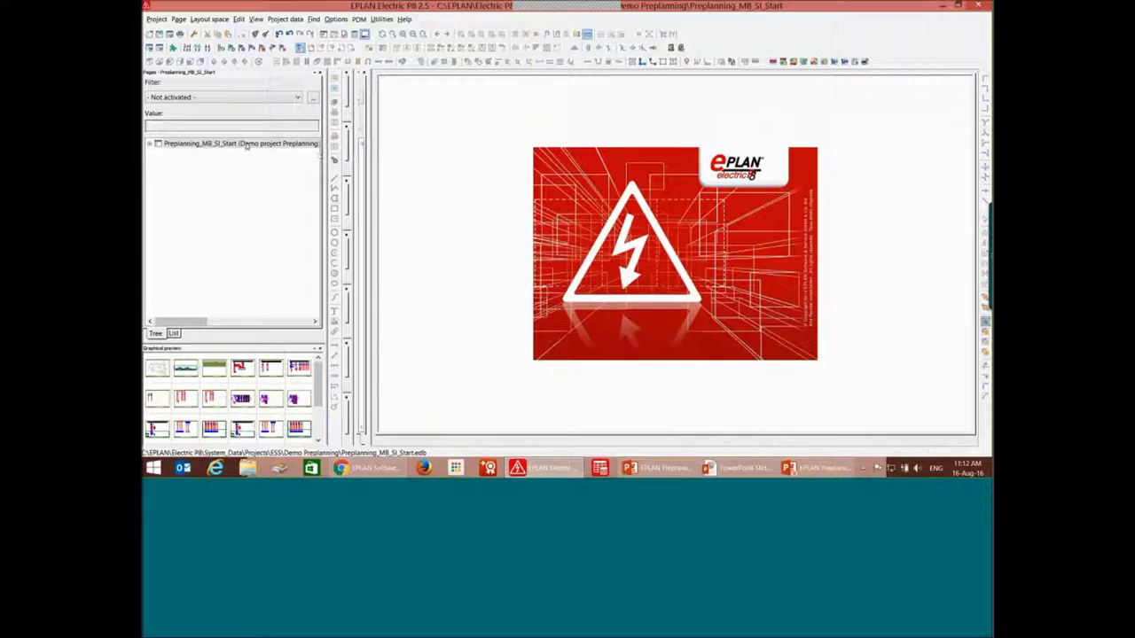
Create a new project named Preplanning_MB_SI_Start from template Preplanning_MB_SI_Start.zw9
left_click(246, 144)
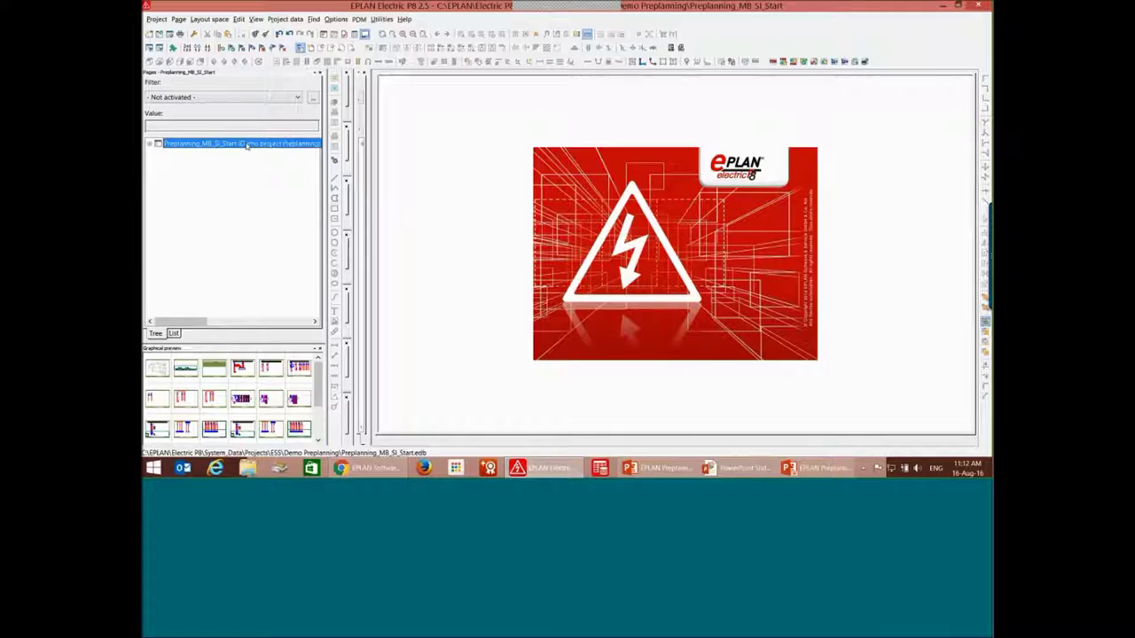
left_click(157, 19)
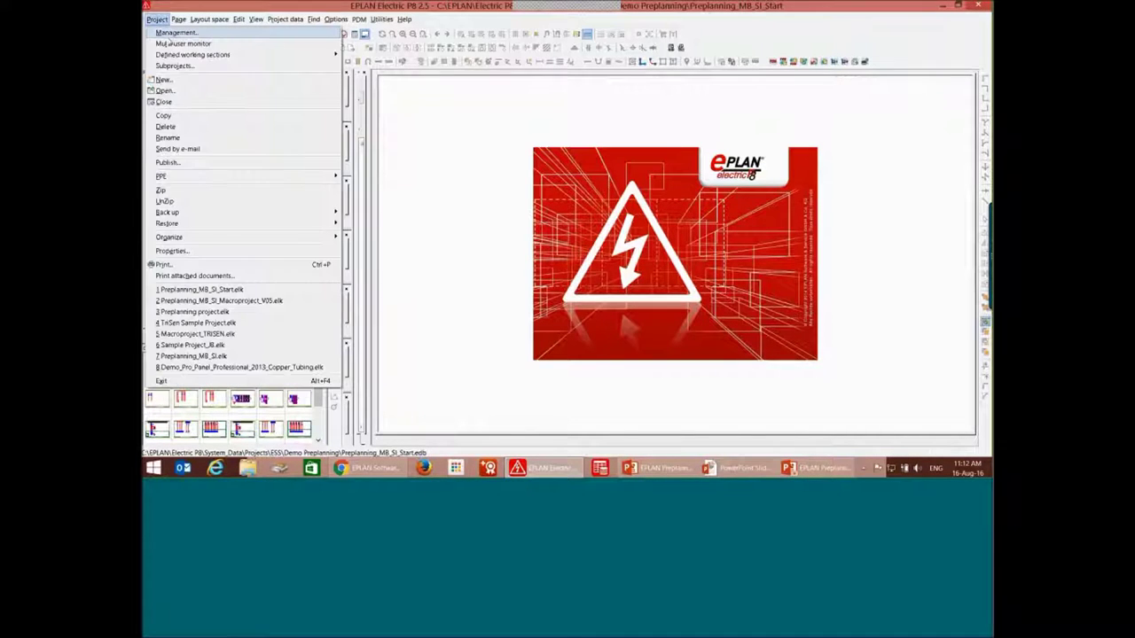
left_click(183, 80)
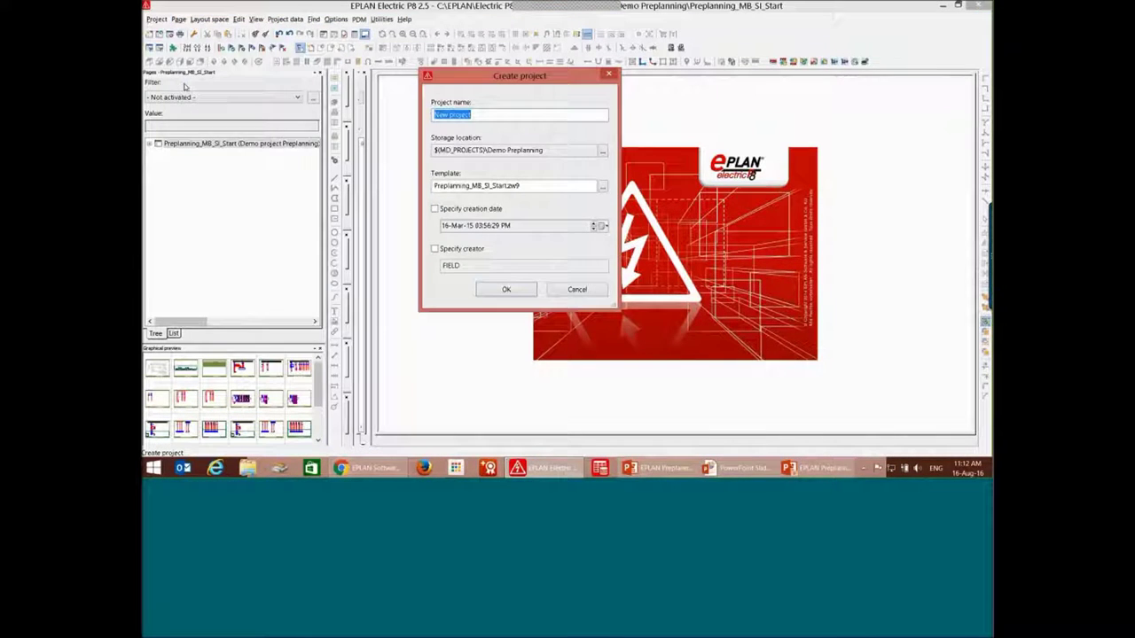
right_click(482, 114)
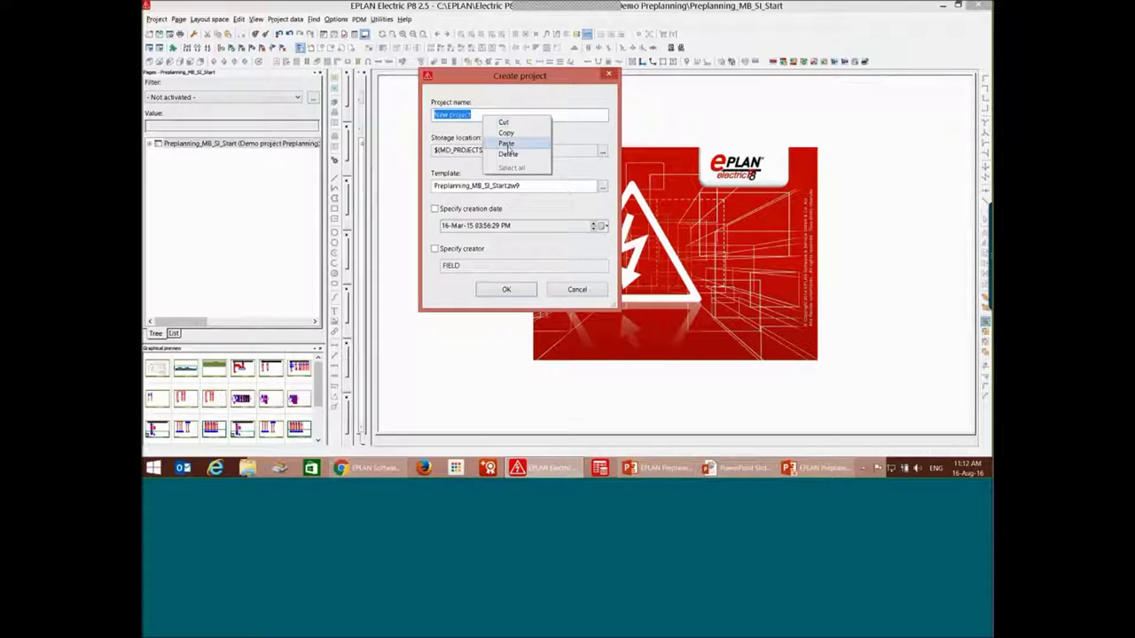
left_click(506, 143)
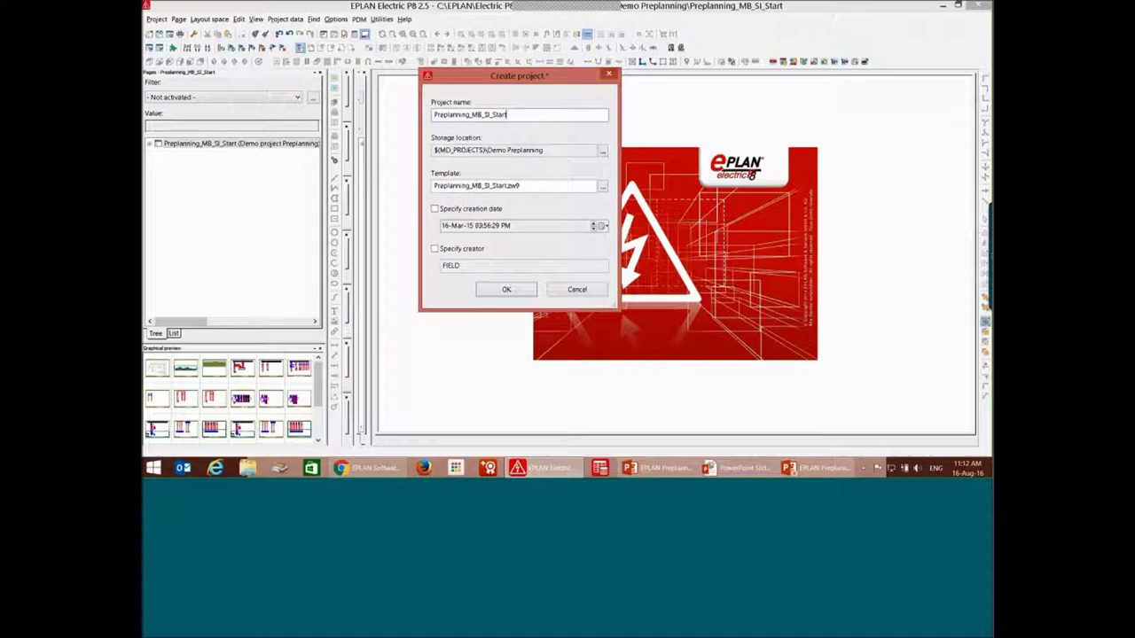
left_click_drag(534, 185, 366, 170)
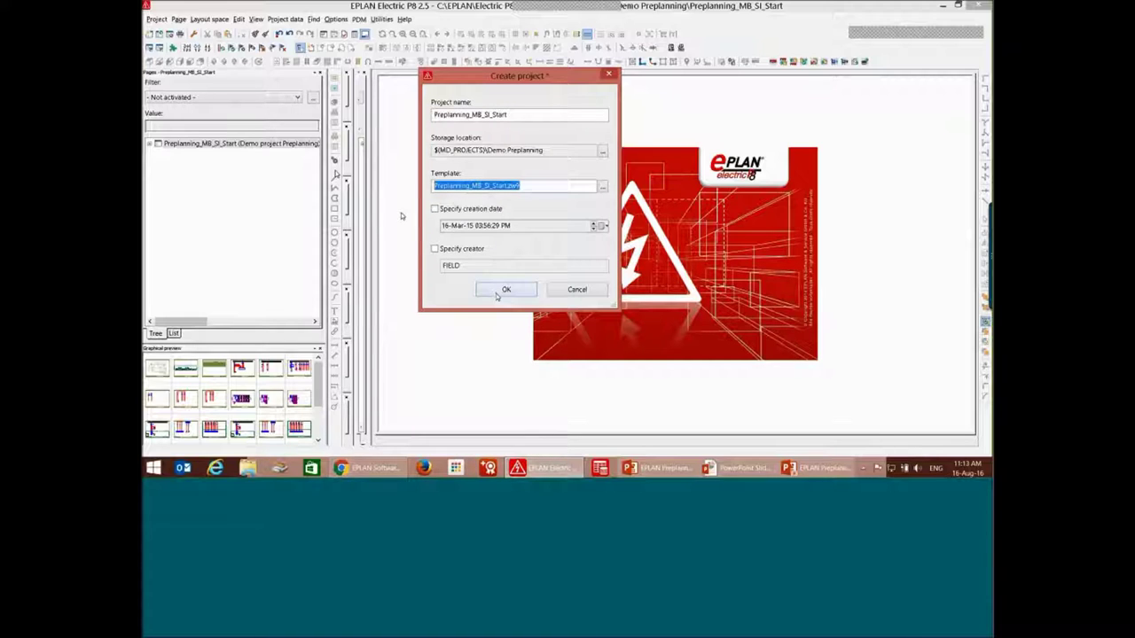
left_click(497, 292)
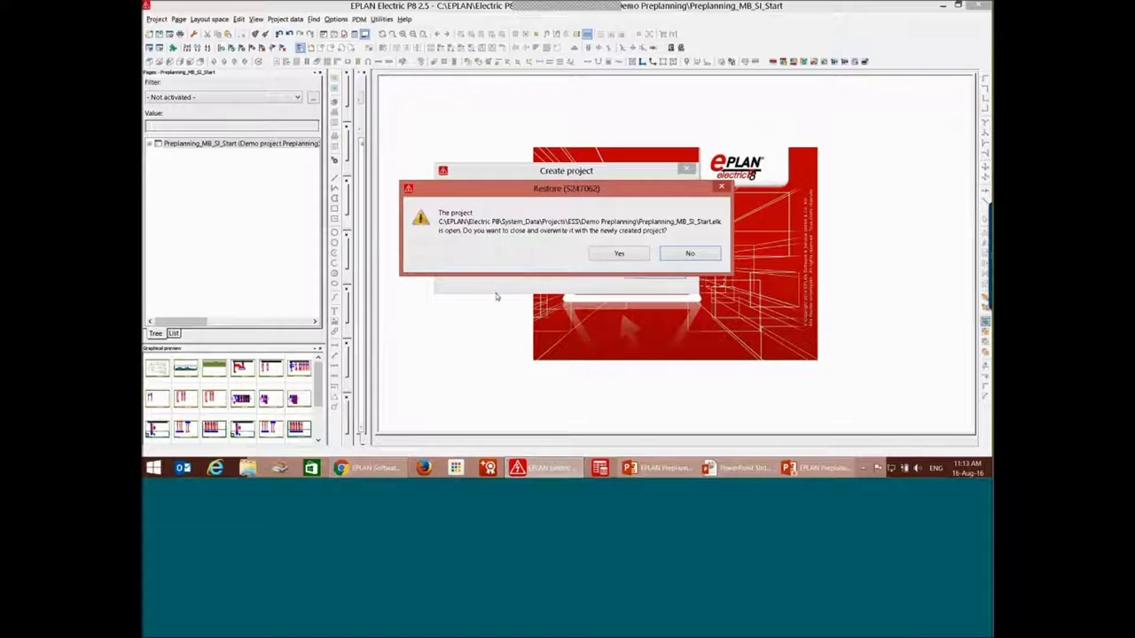
Overwrite the open project, update its outdated master data, and accept the project properties
left_click(618, 253)
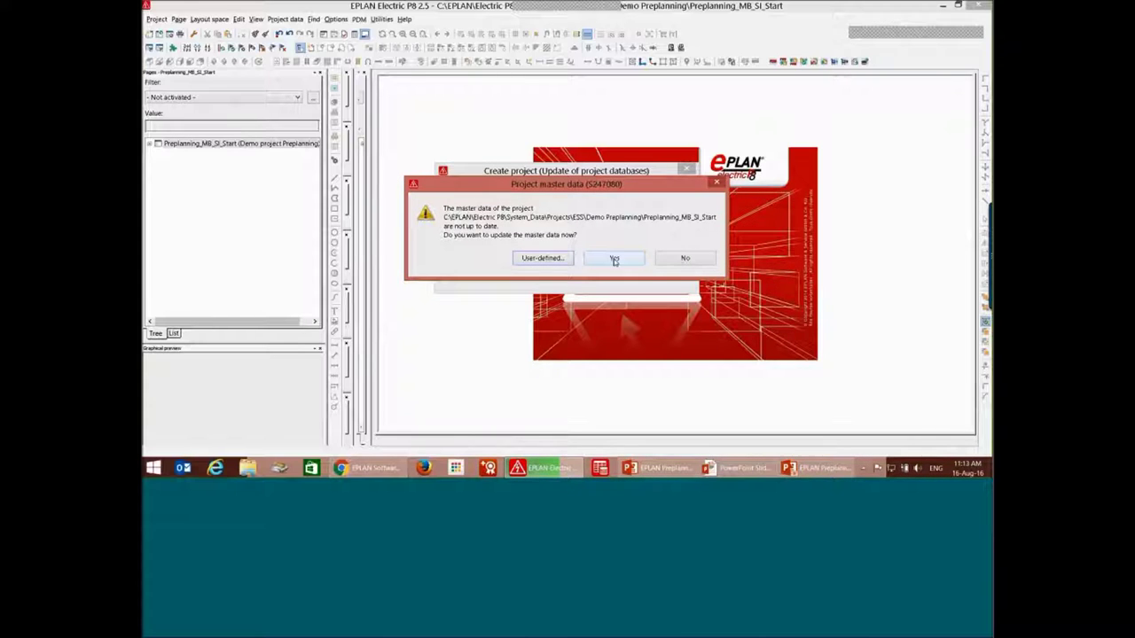
left_click(613, 259)
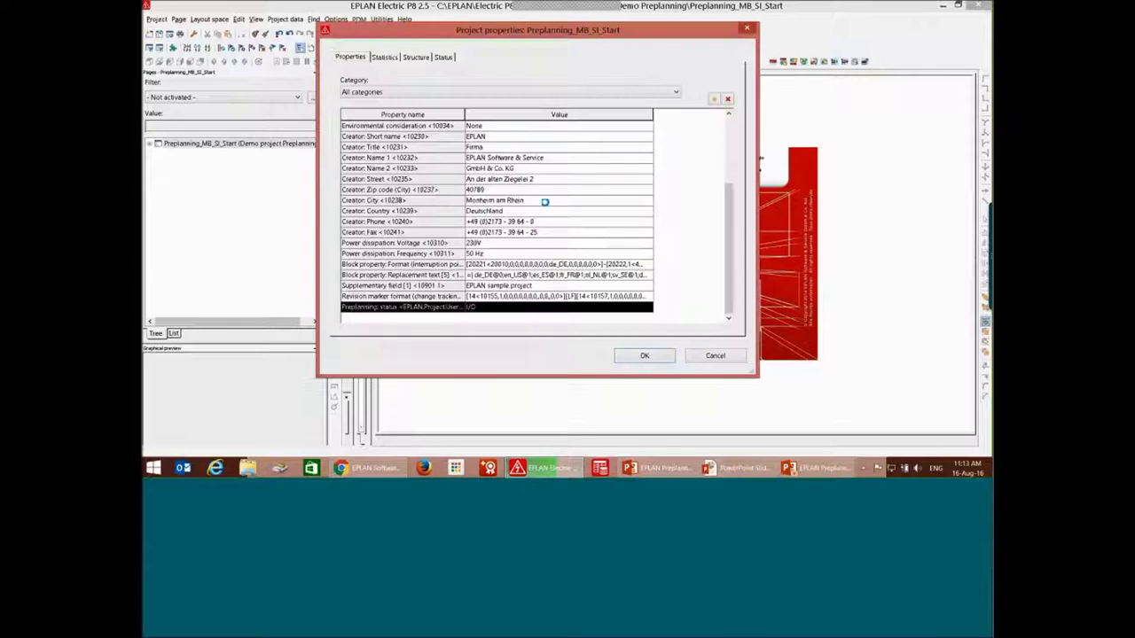
scroll(549, 216, "up", 3)
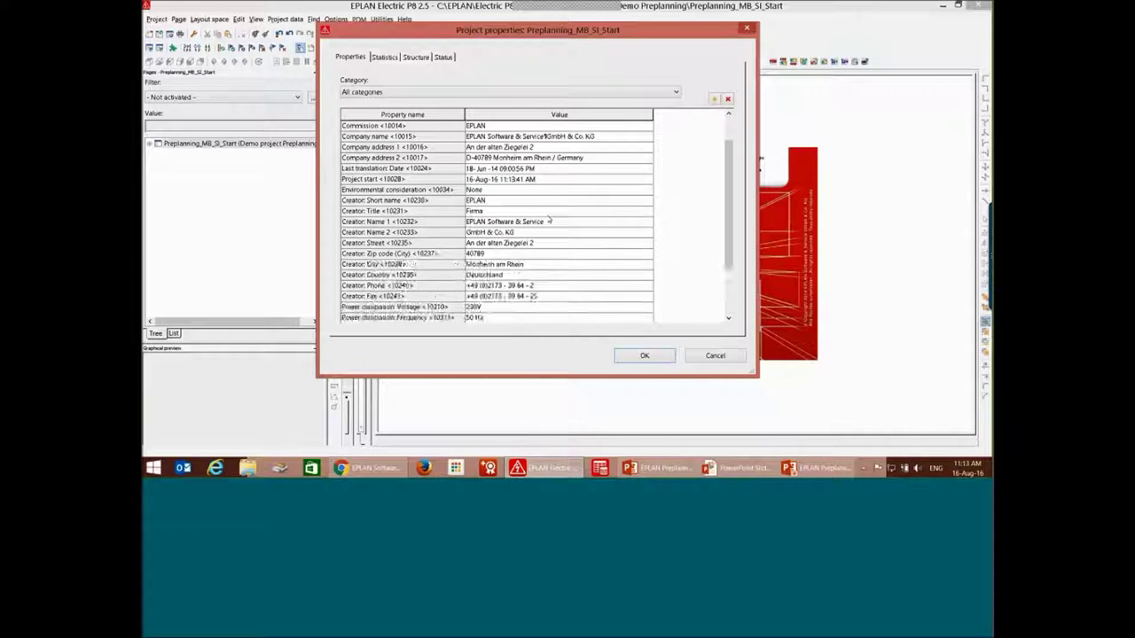
left_click(636, 352)
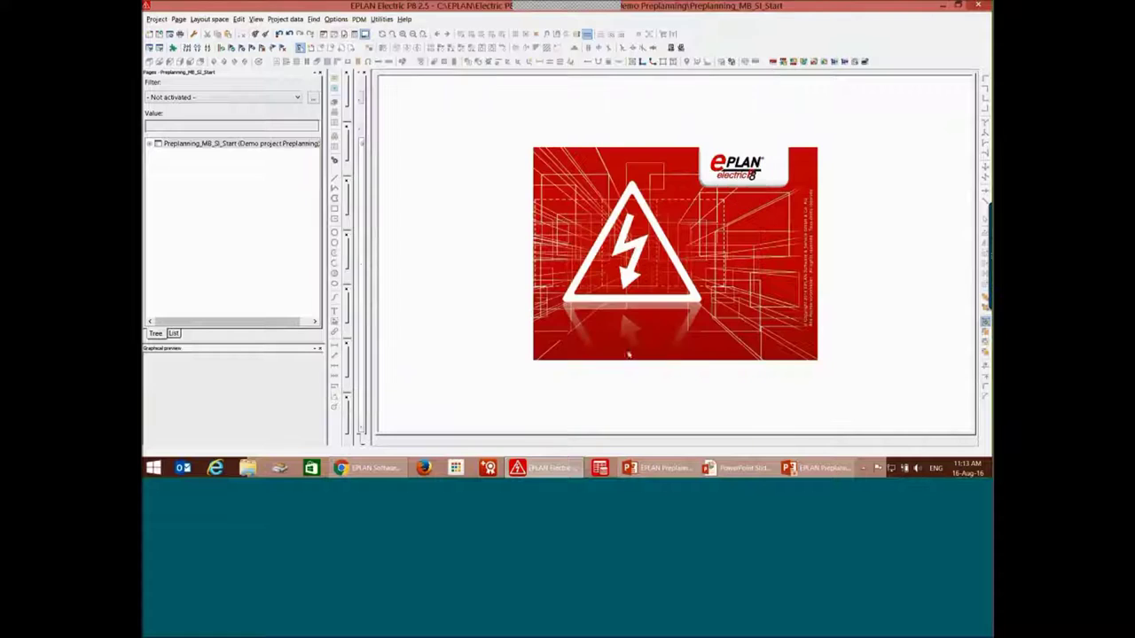
Expand the project's page tree and open page 0 Drawing with the concept.png sketch
left_click(149, 144)
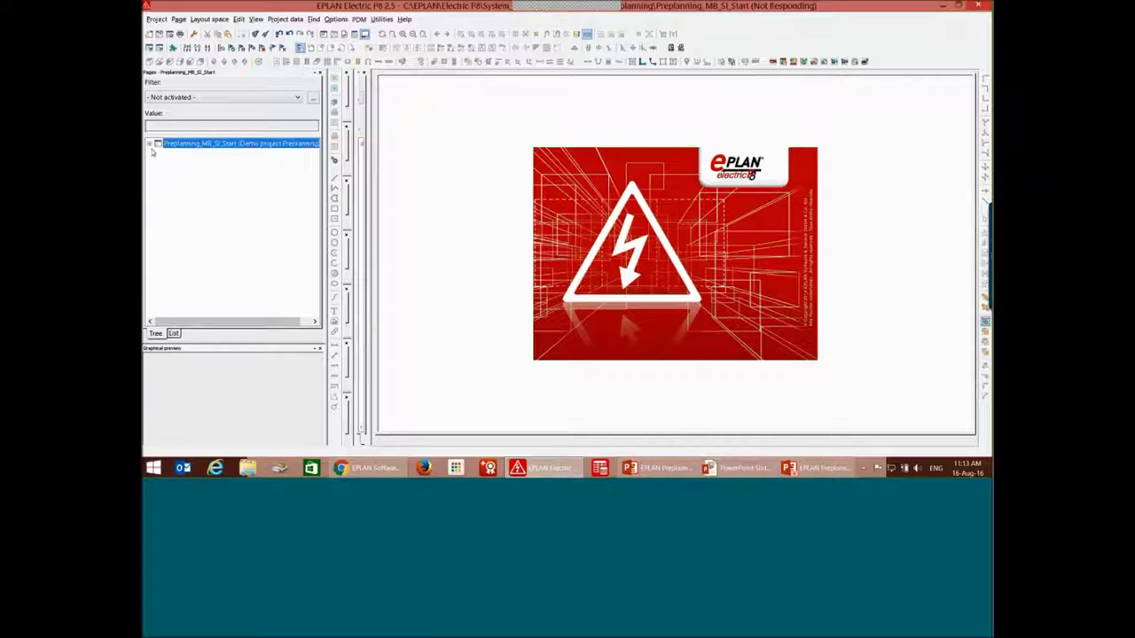
left_click(151, 143)
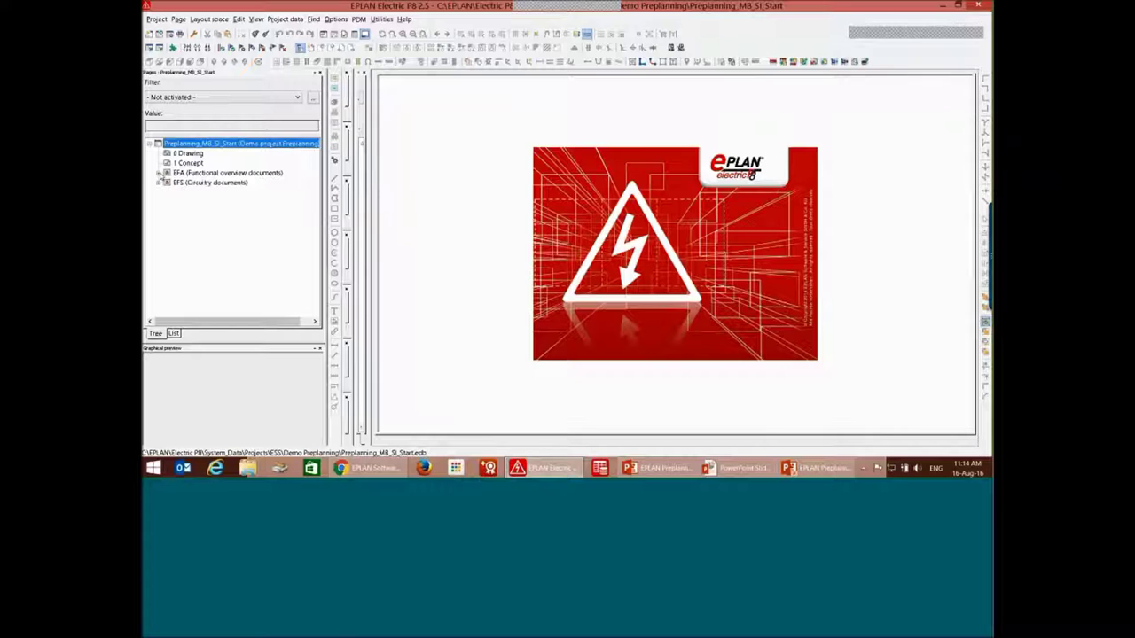
left_click(159, 173)
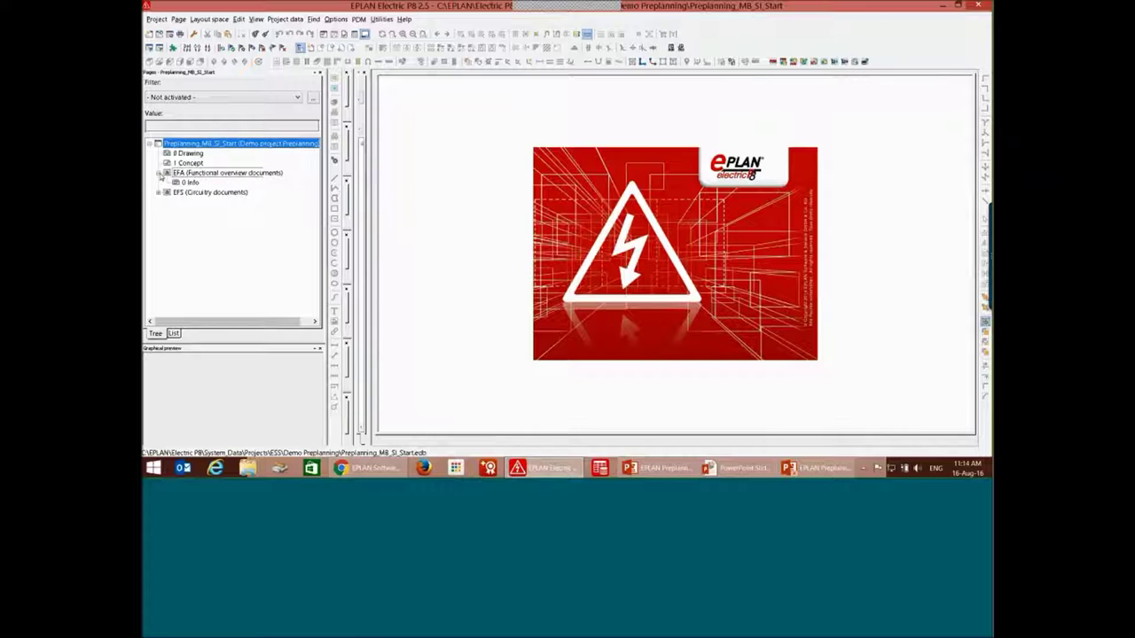
left_click(158, 173)
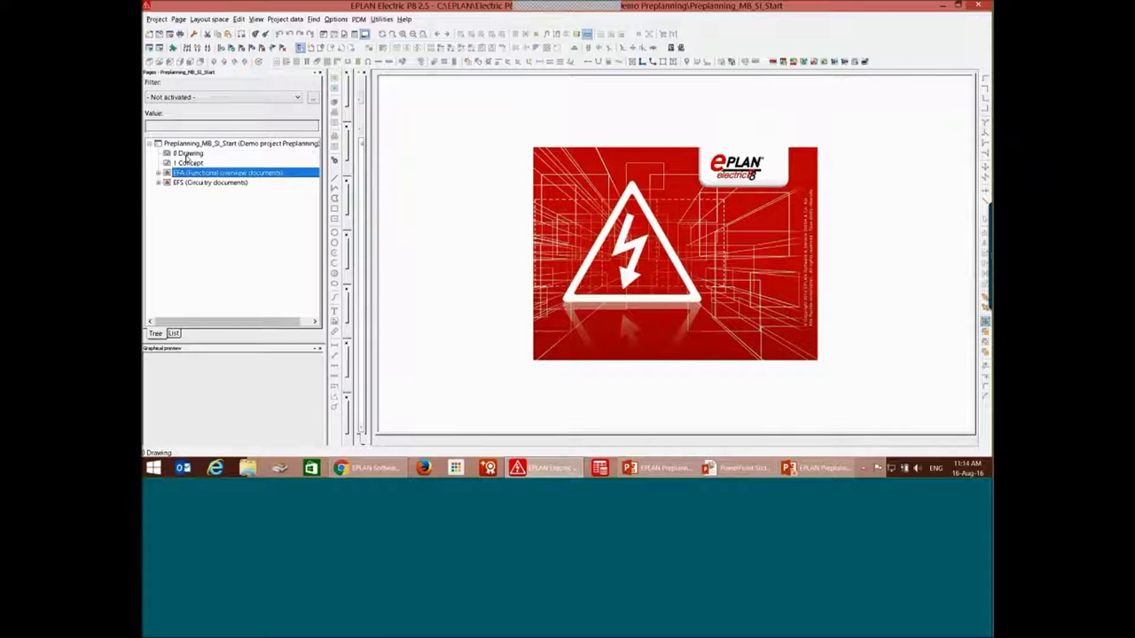
double_click(188, 153)
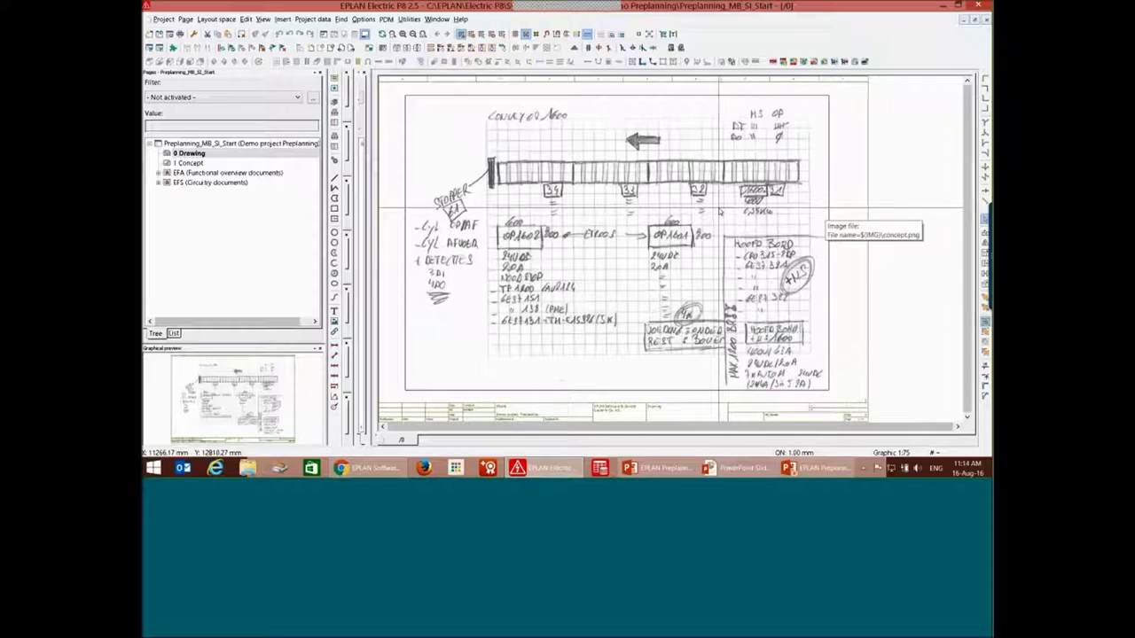
Open page 1 Concept, zoom in, and start inserting a roller conveyor segment macro
left_click(187, 163)
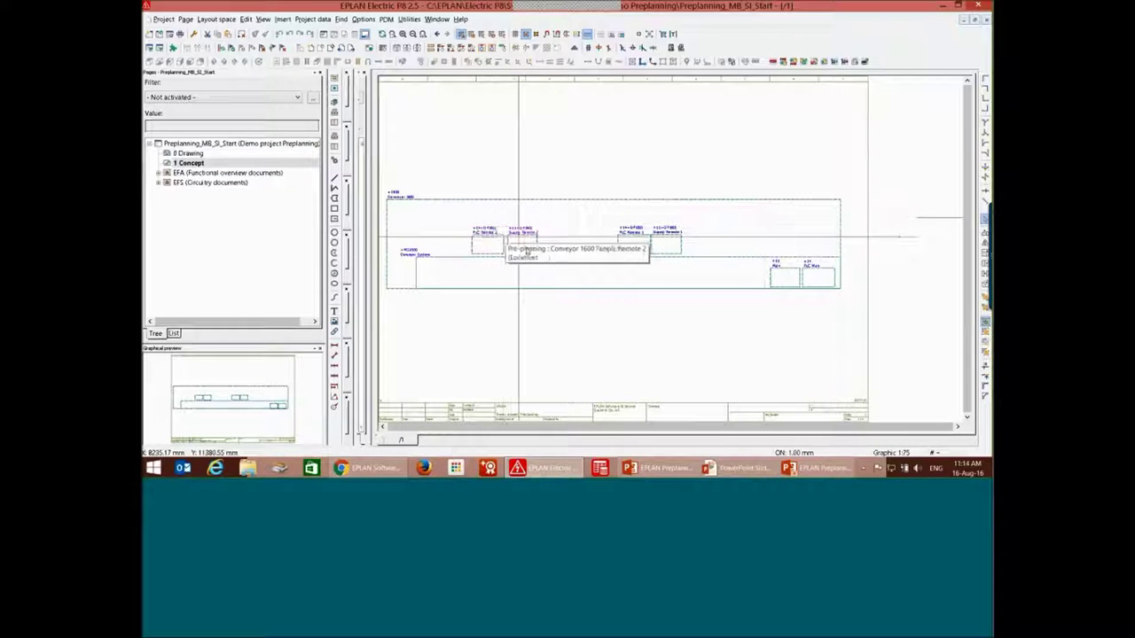
scroll(519, 284, "up", 4)
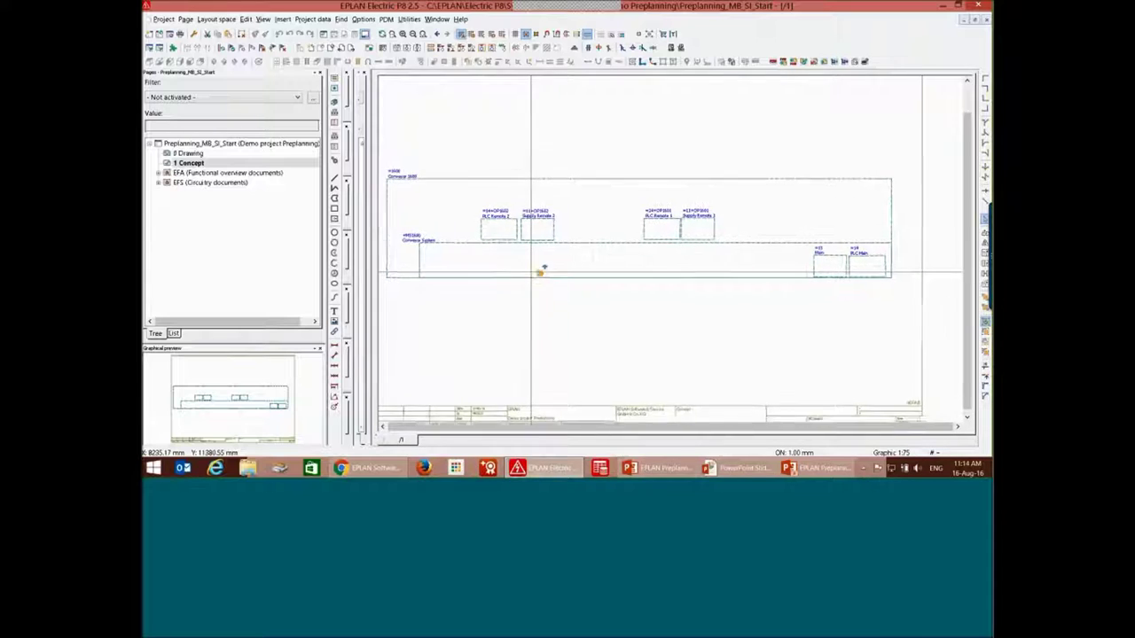
scroll(572, 238, "up", 2)
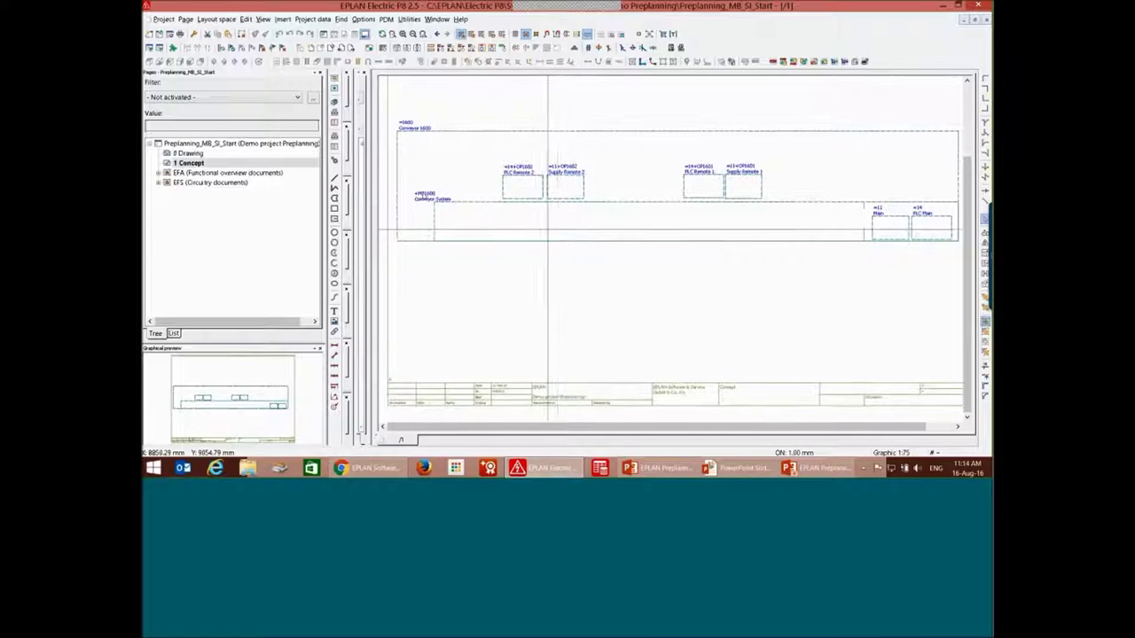
left_click(334, 104)
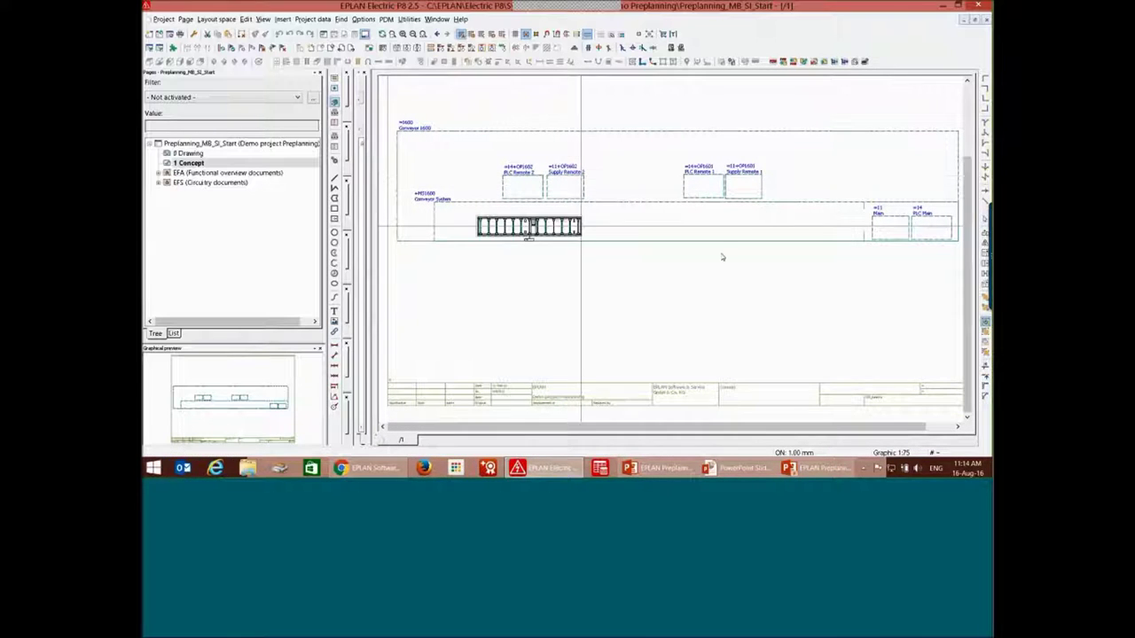
scroll(846, 223, "up", 4)
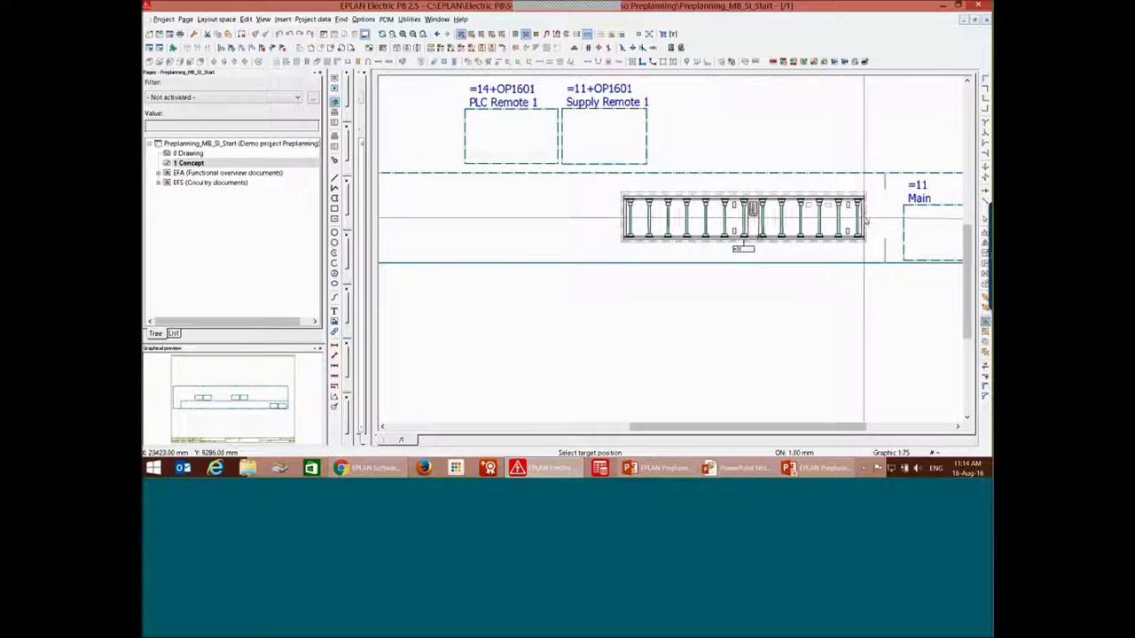
scroll(838, 227, "up", 2)
scroll(827, 227, "up", 2)
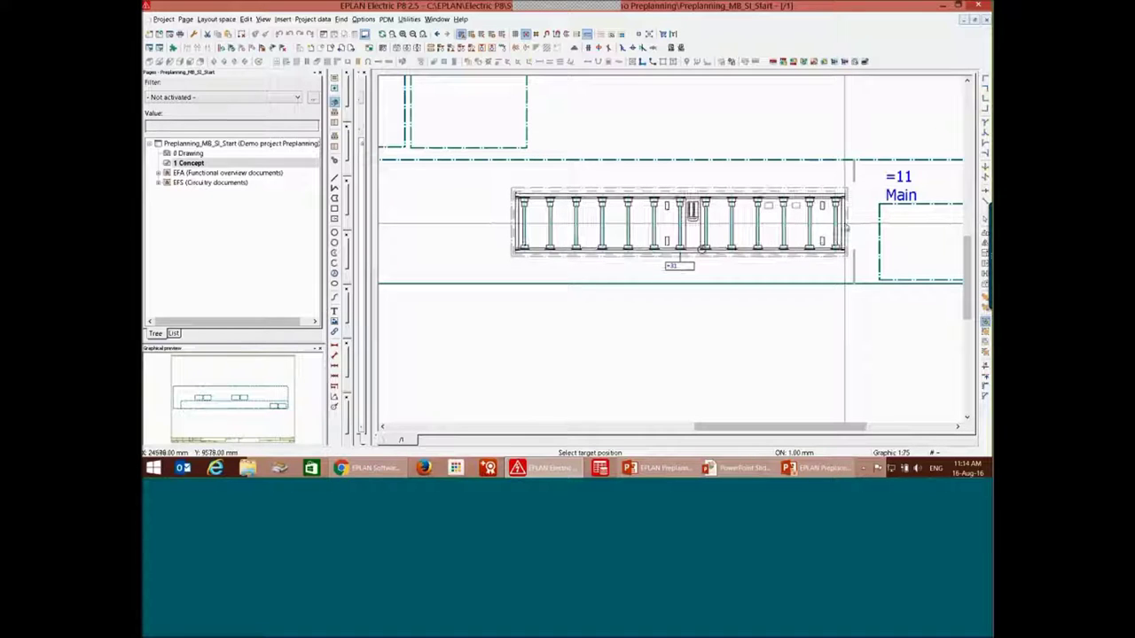
Place two conveyor segments beside =11 Main, each with the Type 2 - 0,55kW value set
left_click(847, 229)
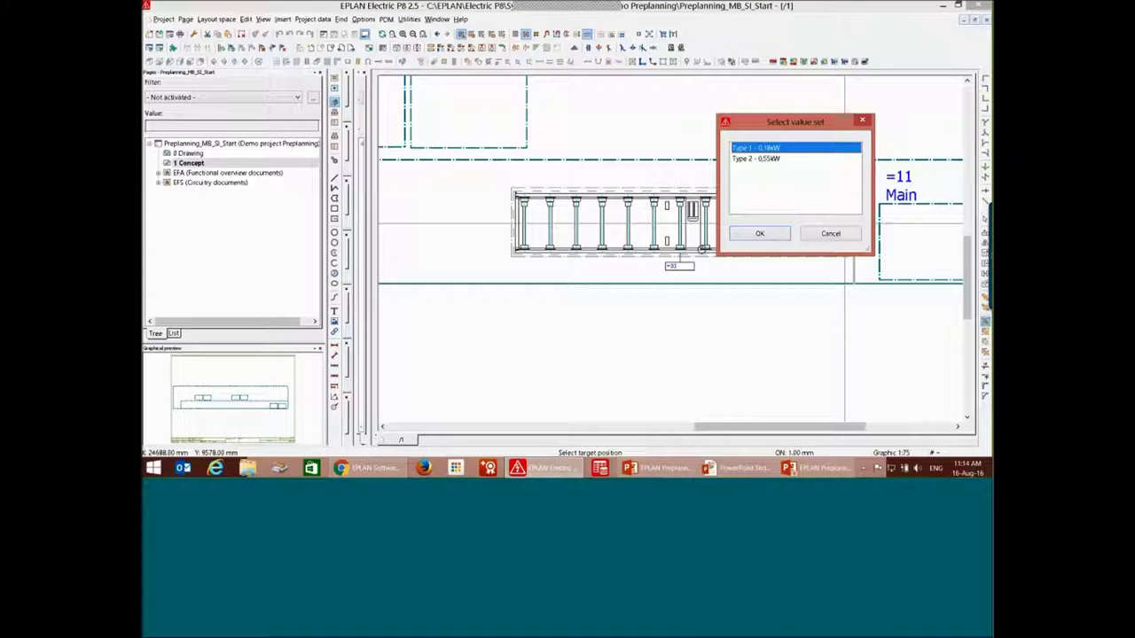
left_click(768, 159)
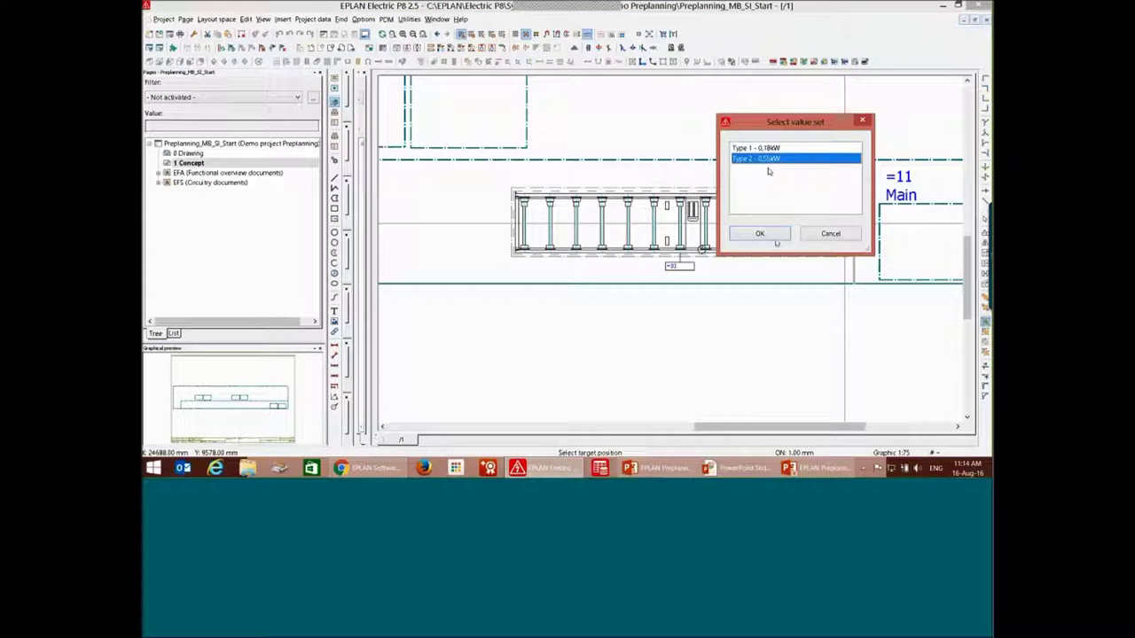
left_click(760, 234)
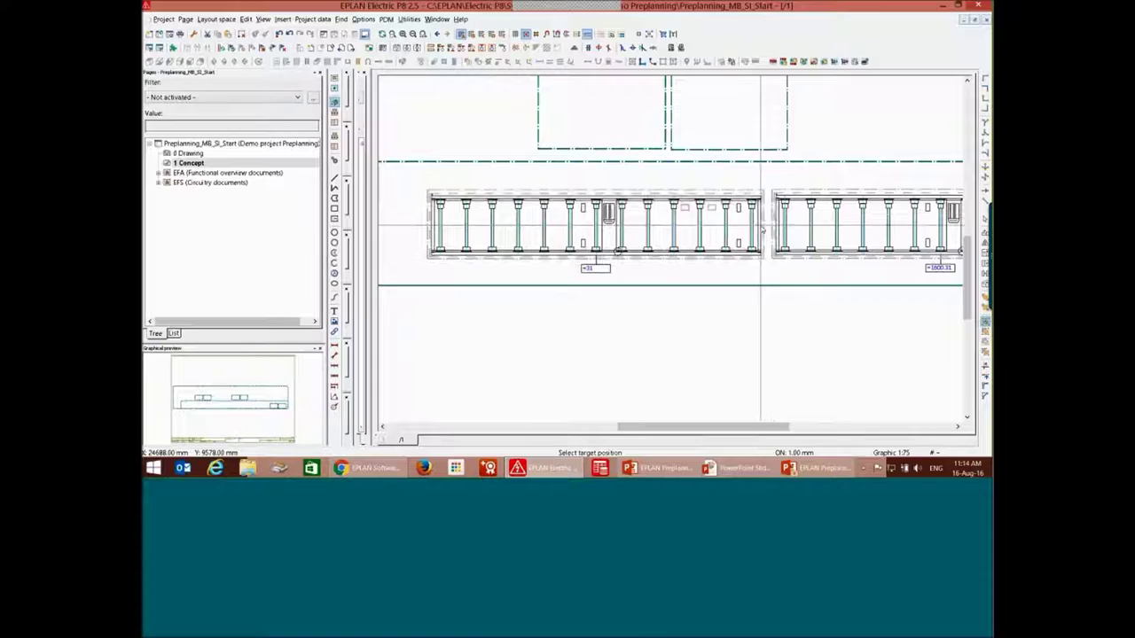
left_click(762, 228)
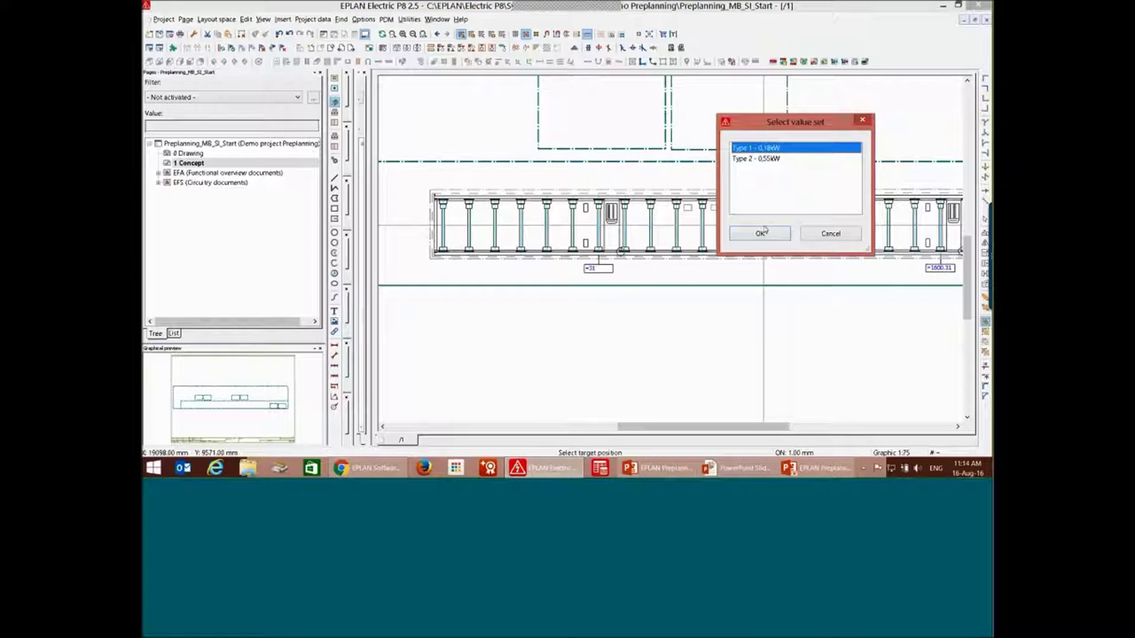
left_click(768, 159)
left_click(761, 233)
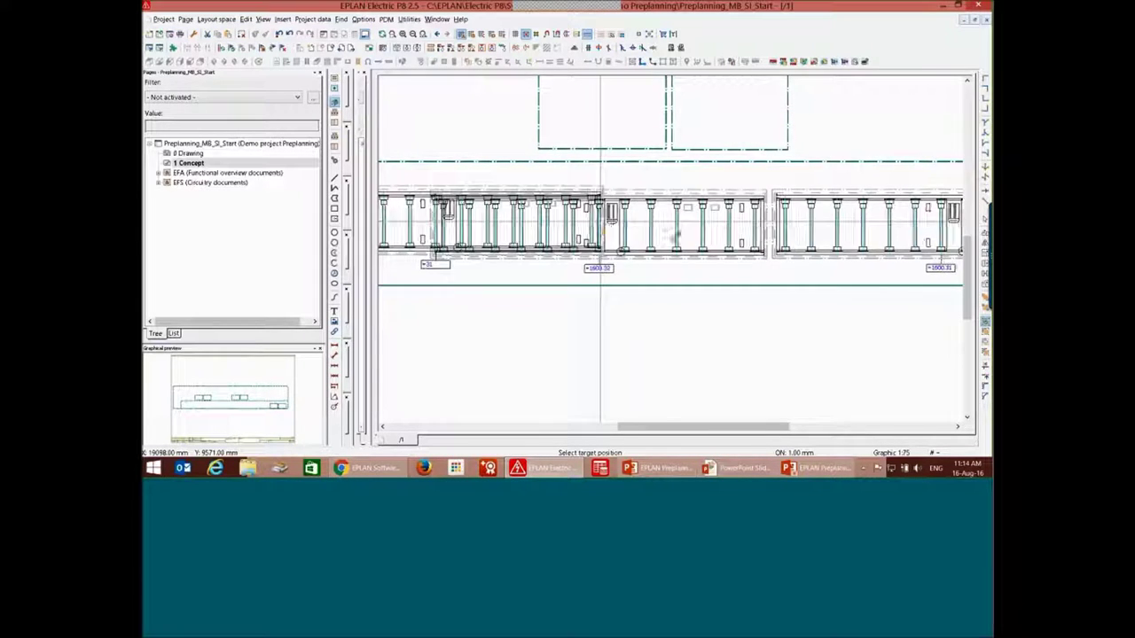
Place two more Type 2 conveyor sections to complete the row of four, then zoom out
scroll(621, 233, "left", 3)
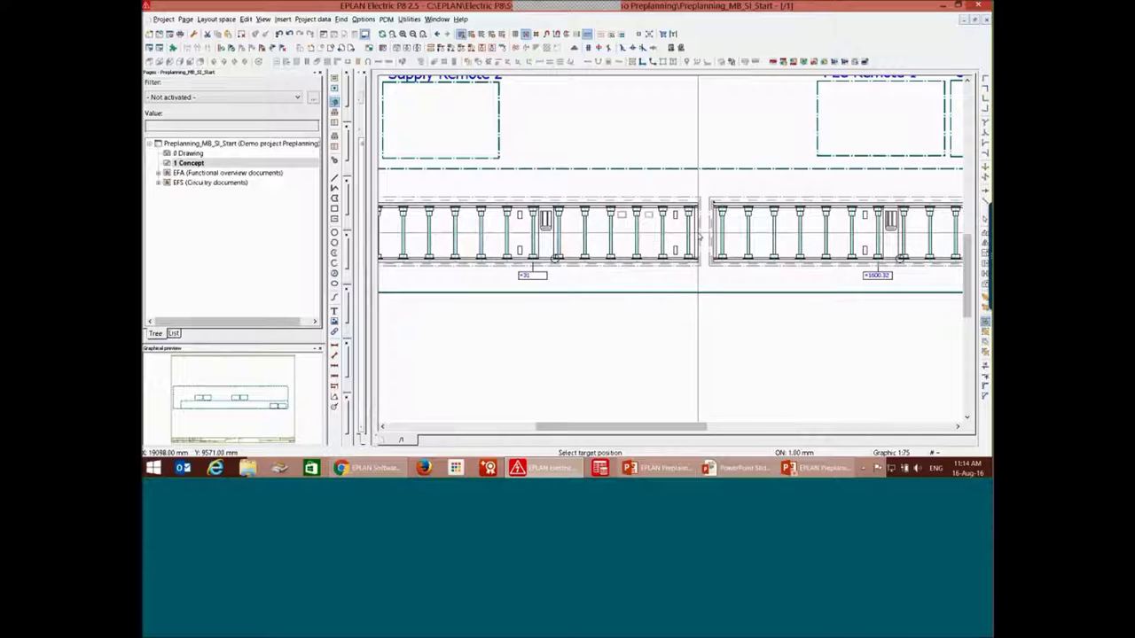
left_click(700, 235)
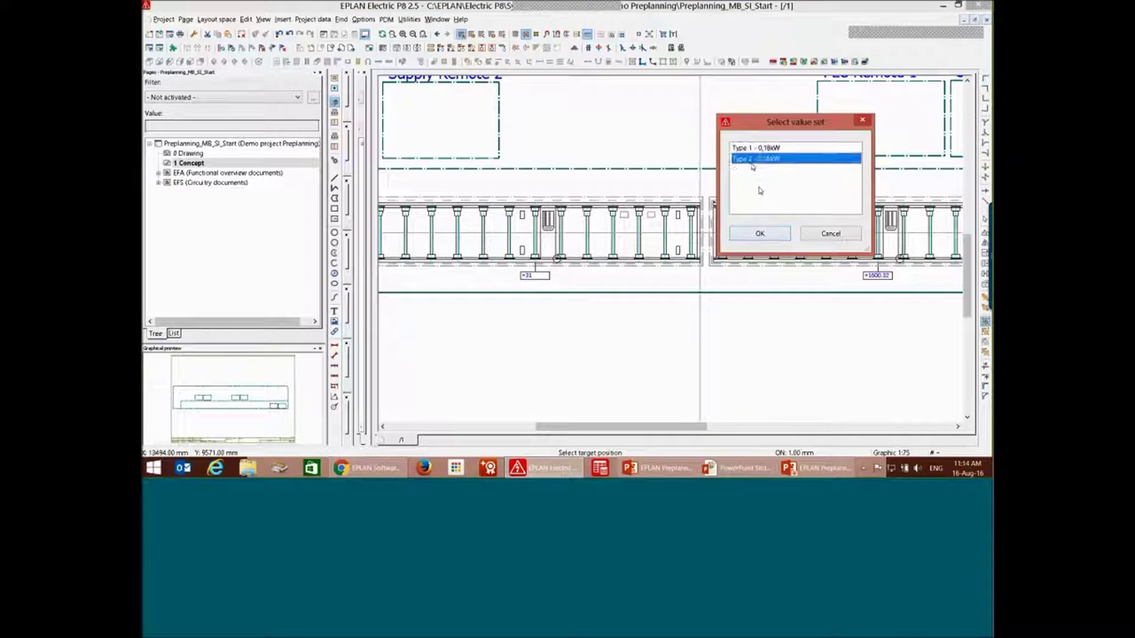
key("Return")
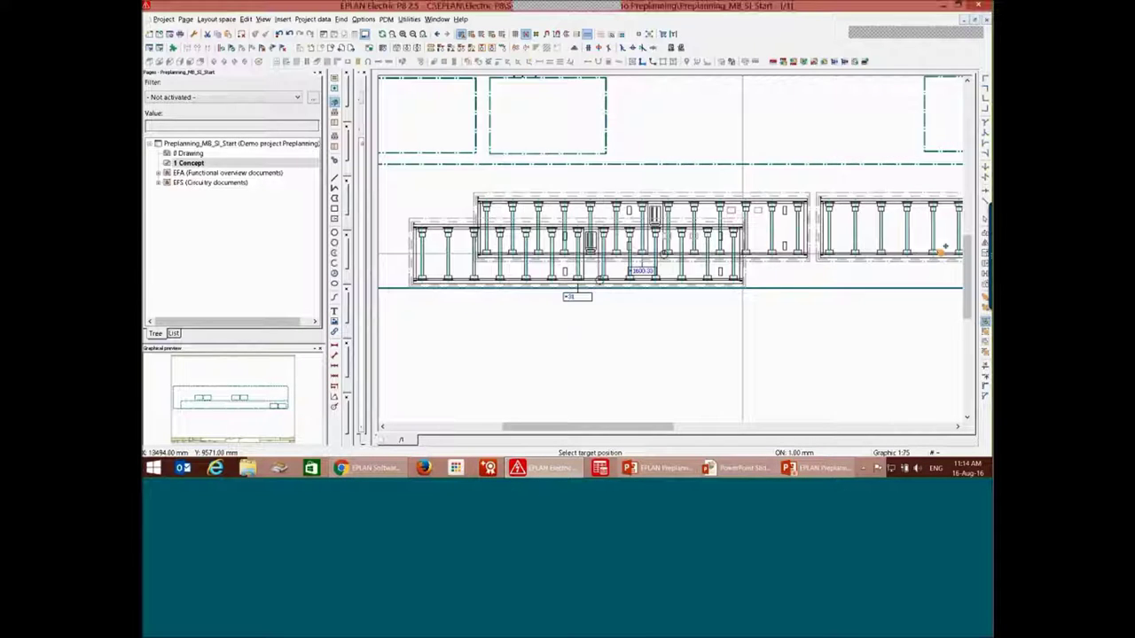
scroll(887, 240, "left", 3, "shift")
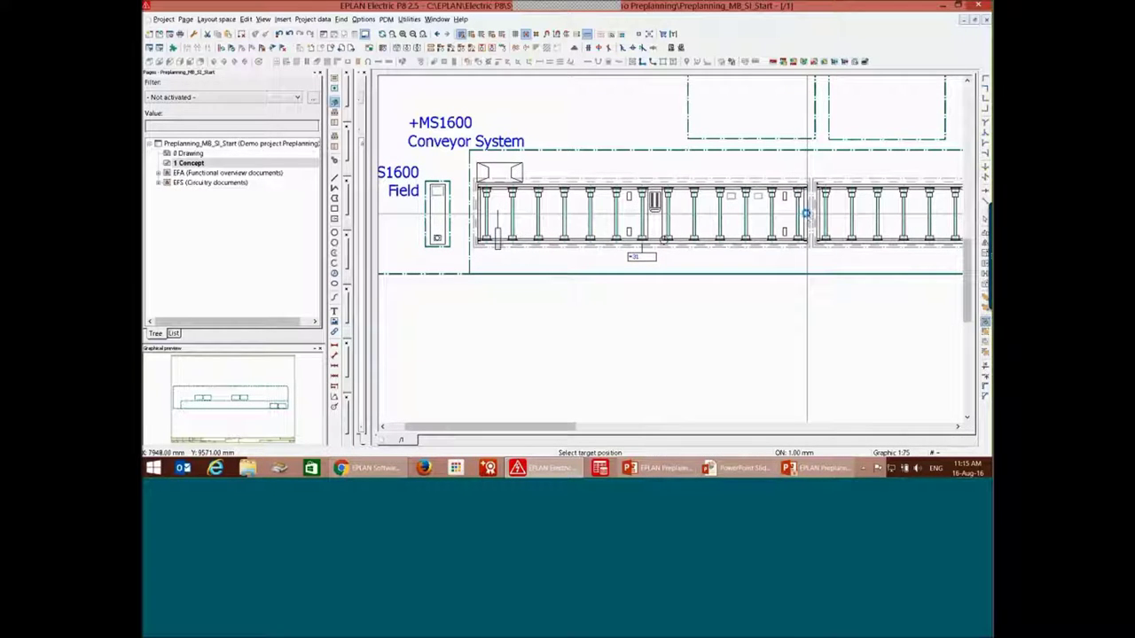
left_click(762, 248)
scroll(709, 244, "down", 3)
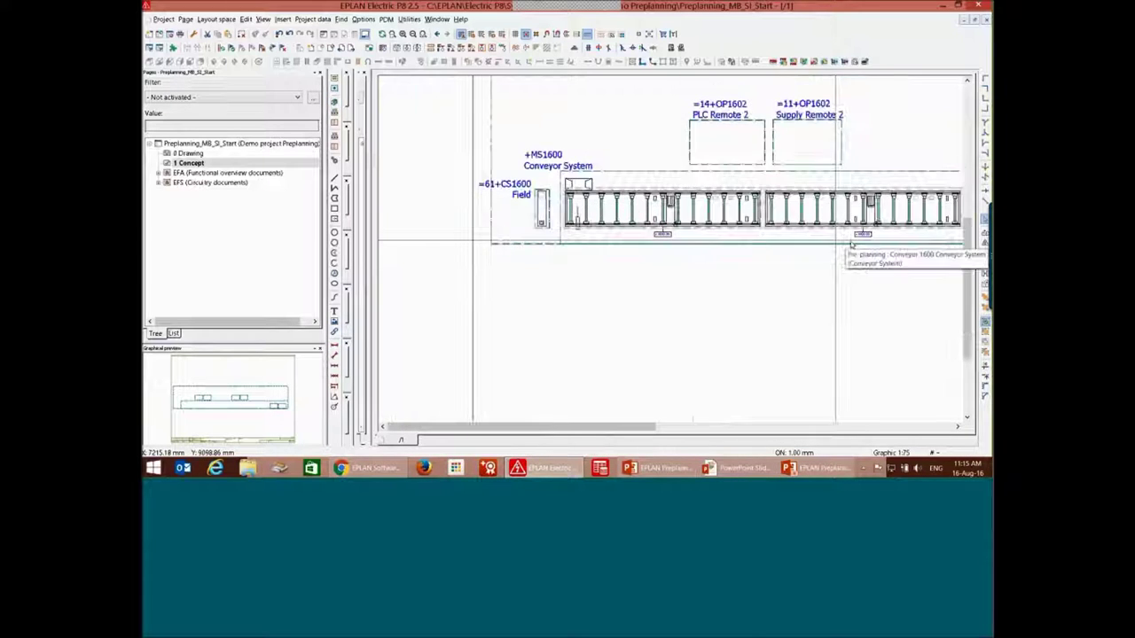
scroll(800, 252, "right", 5, "shift")
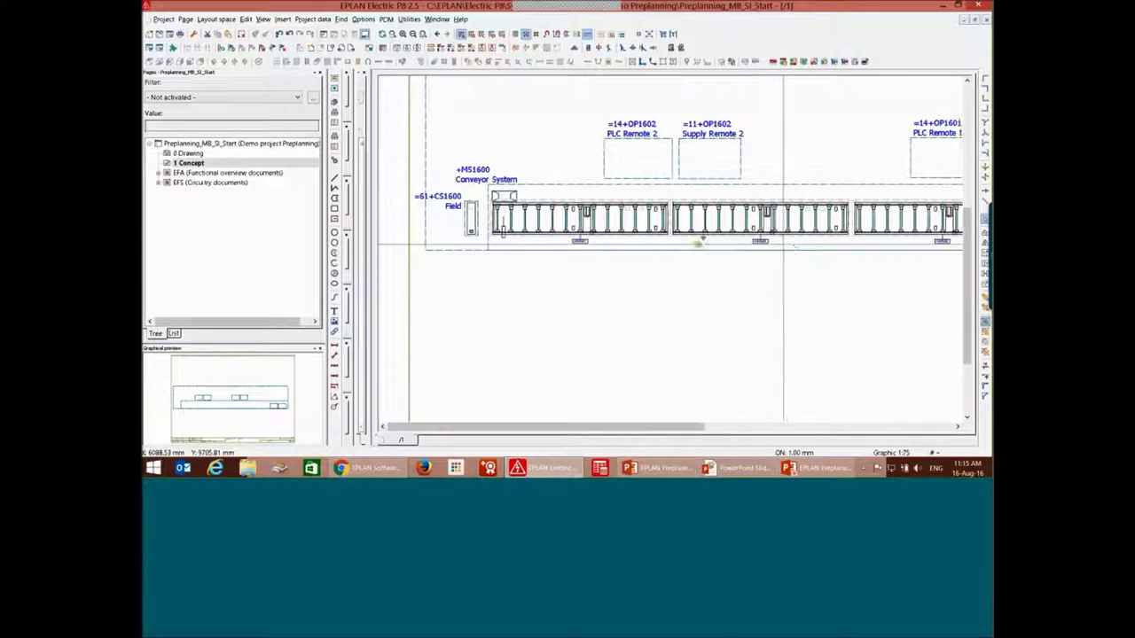
scroll(593, 241, "down", 3)
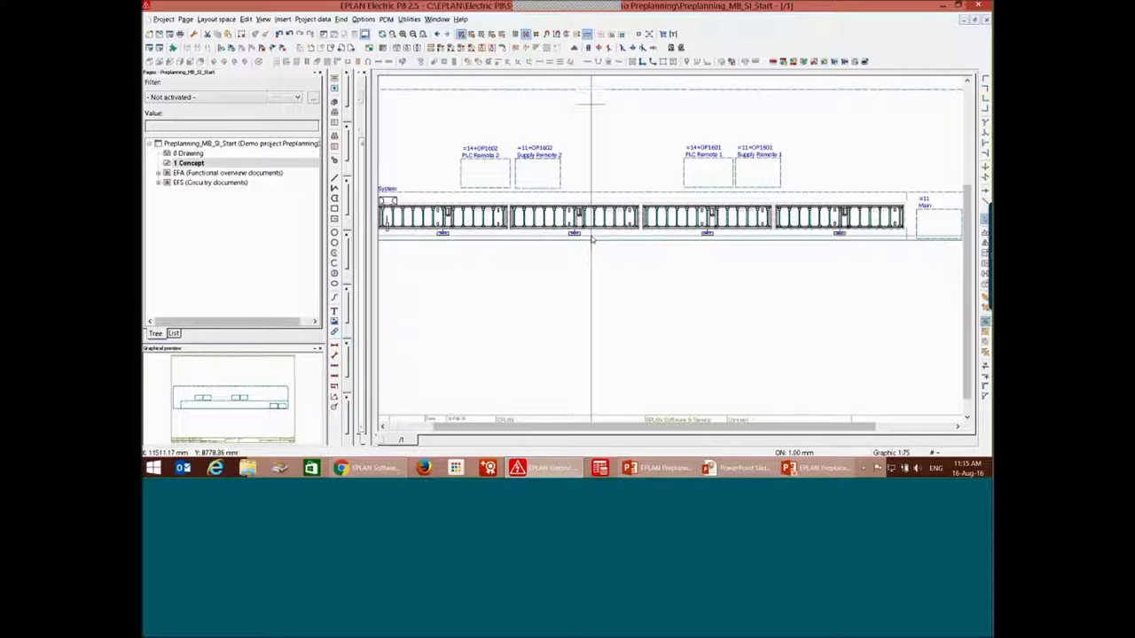
scroll(594, 240, "down", 1)
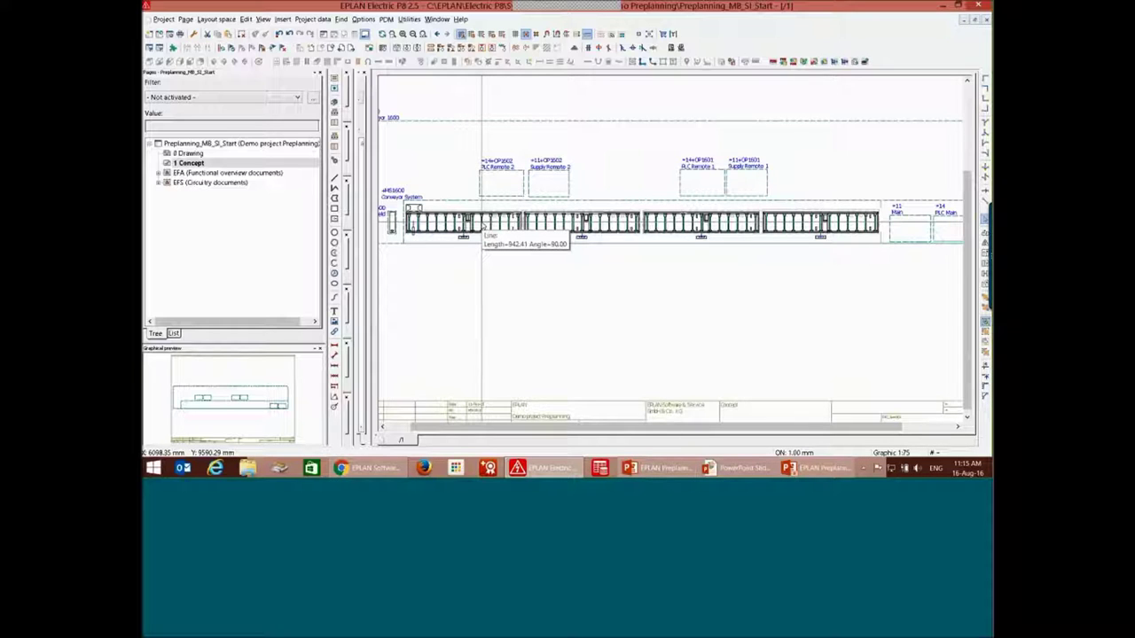
Generate and open the '2 Pre-planning: Planning object overview' page totalling 32 DIs and 8 DOs
left_click(334, 161)
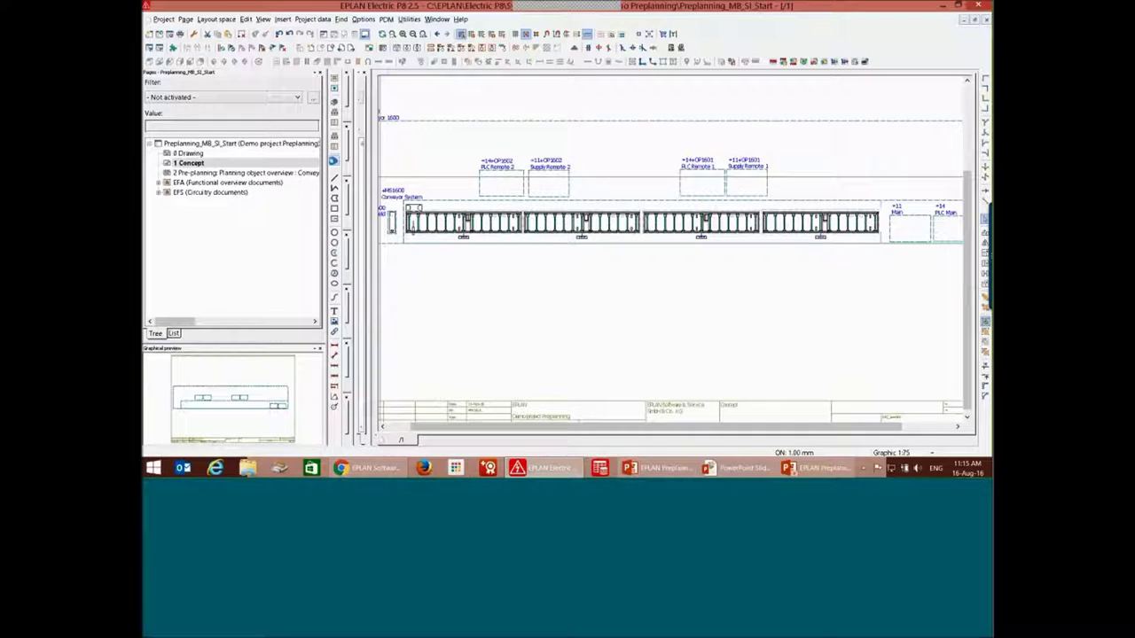
left_click(308, 173)
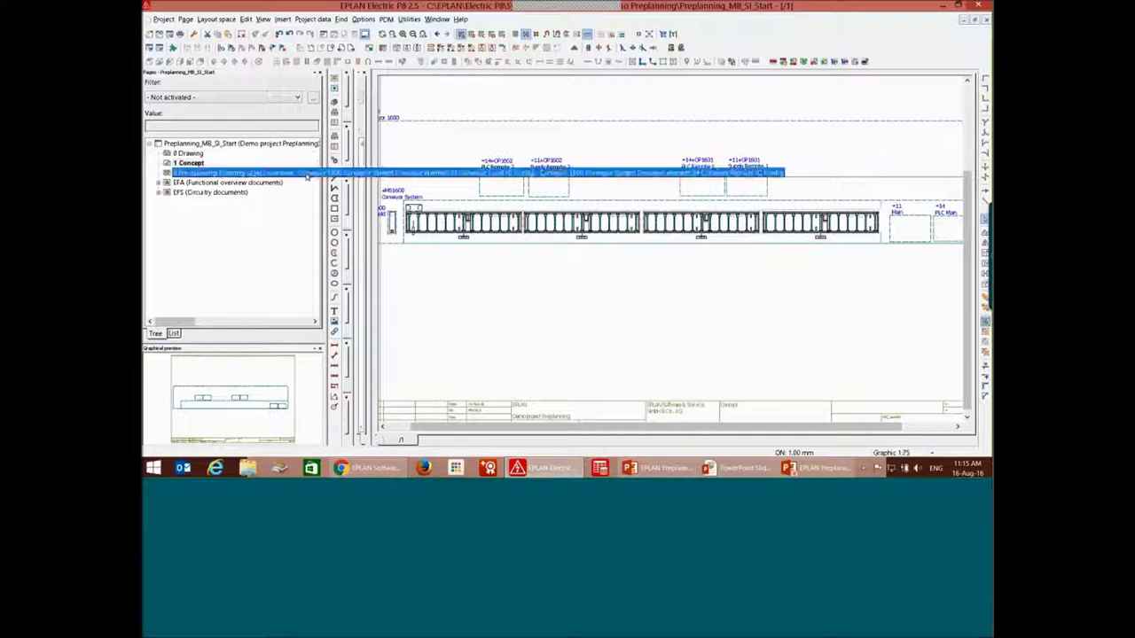
double_click(308, 173)
scroll(514, 254, "up", 3)
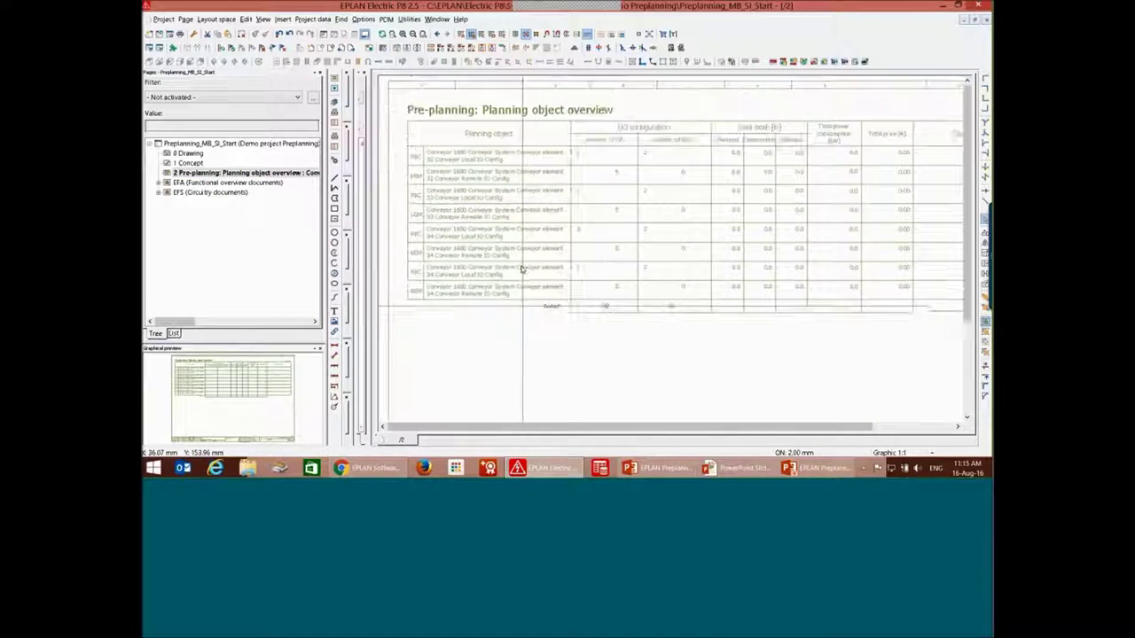
scroll(523, 260, "up", 1)
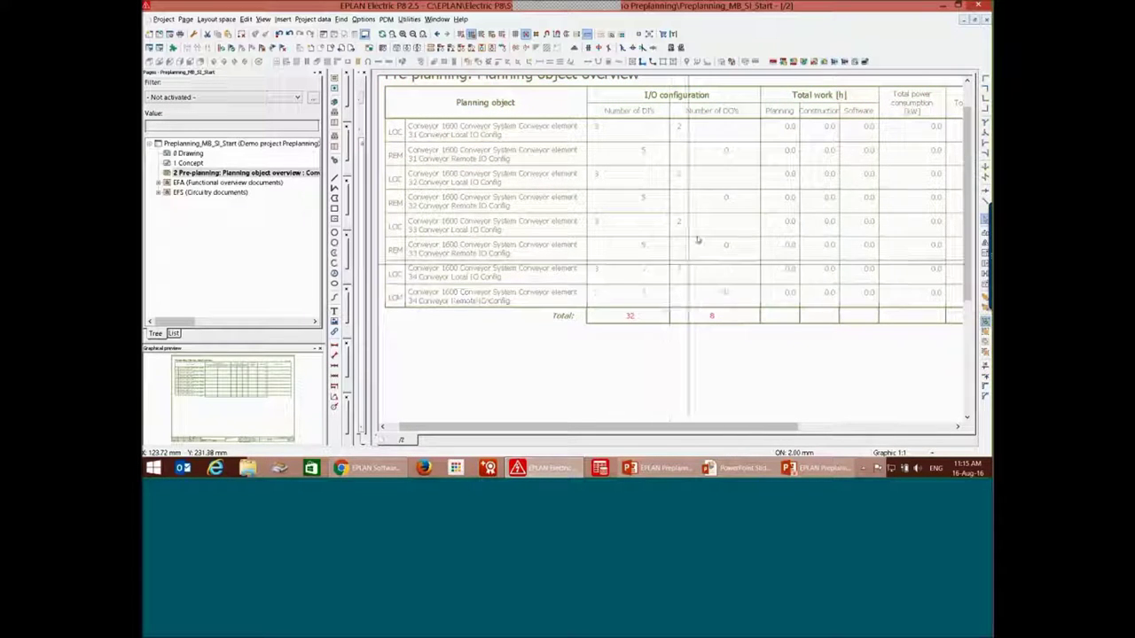
scroll(621, 250, "up", 1)
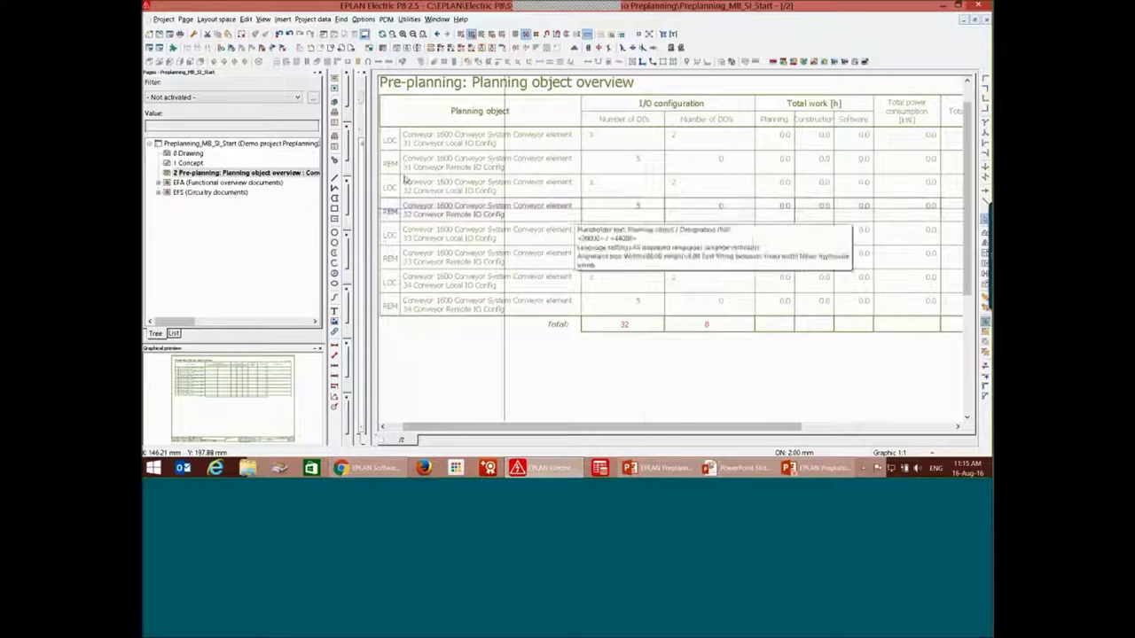
Return to page 1 Concept to view the four-section conveyor row
key("Page_Up")
scroll(770, 254, "down", 4)
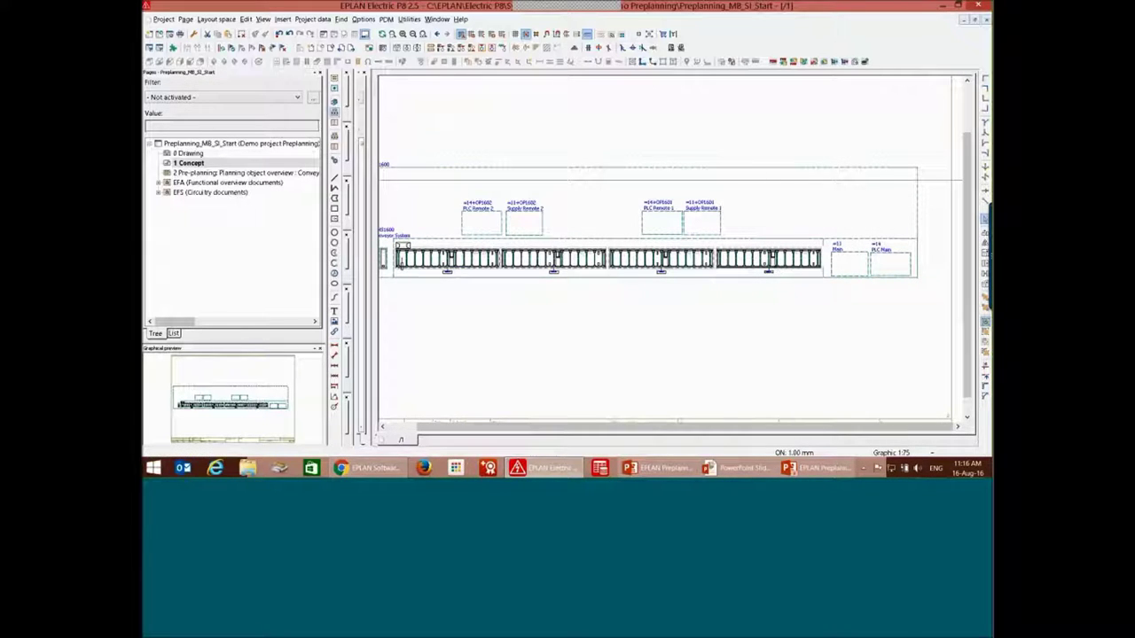
scroll(865, 252, "up", 5)
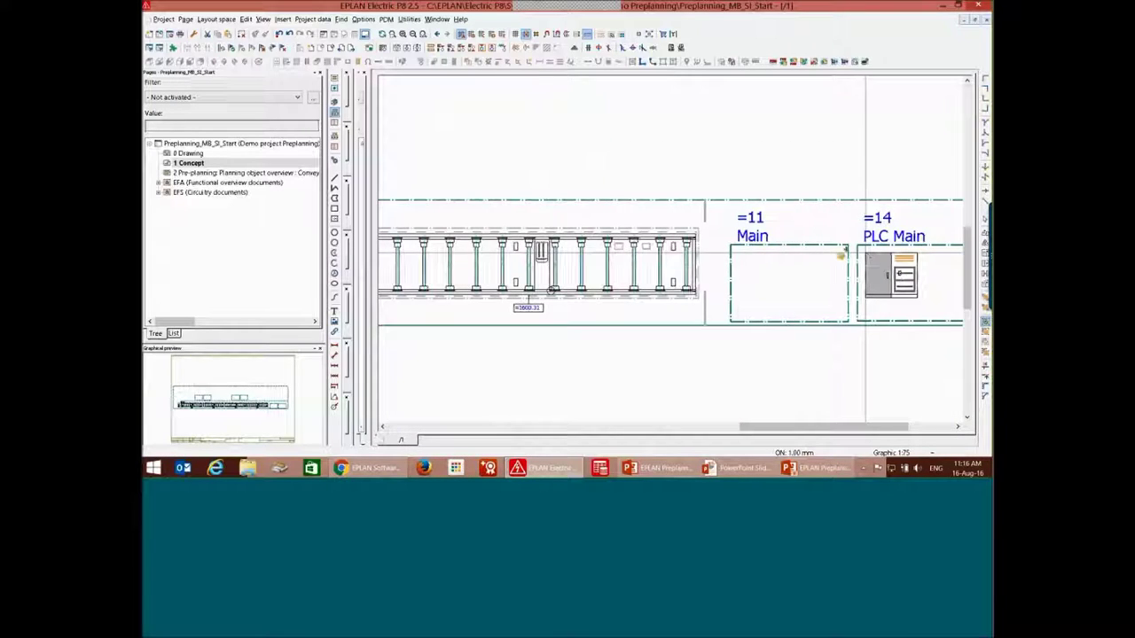
Place devices in =11 Main, =14 PLC Main, Supply Remote 1 and Supply Remote 2
mouse_move(866, 252)
left_mouse_down()
mouse_move(742, 236)
mouse_move(614, 239)
left_mouse_up()
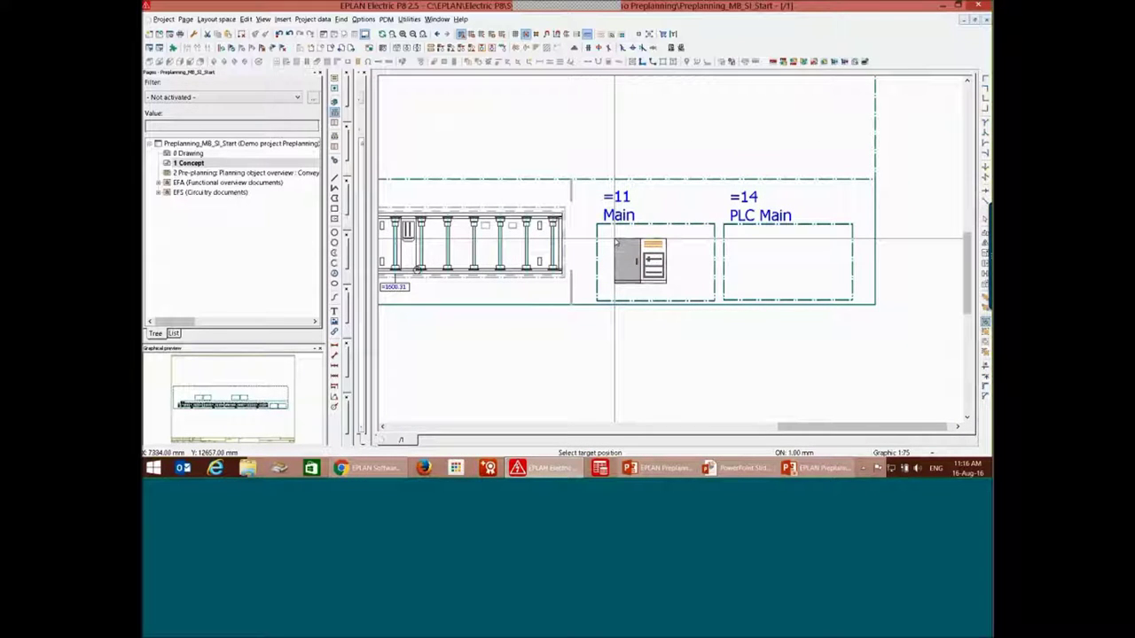
left_click(614, 239)
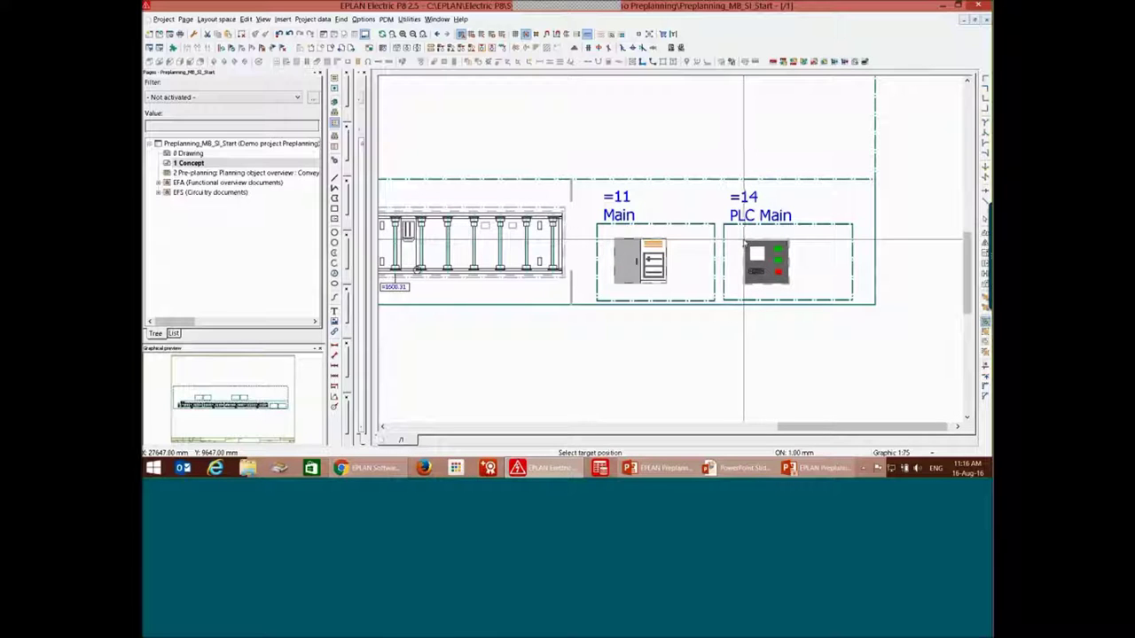
left_click(746, 240)
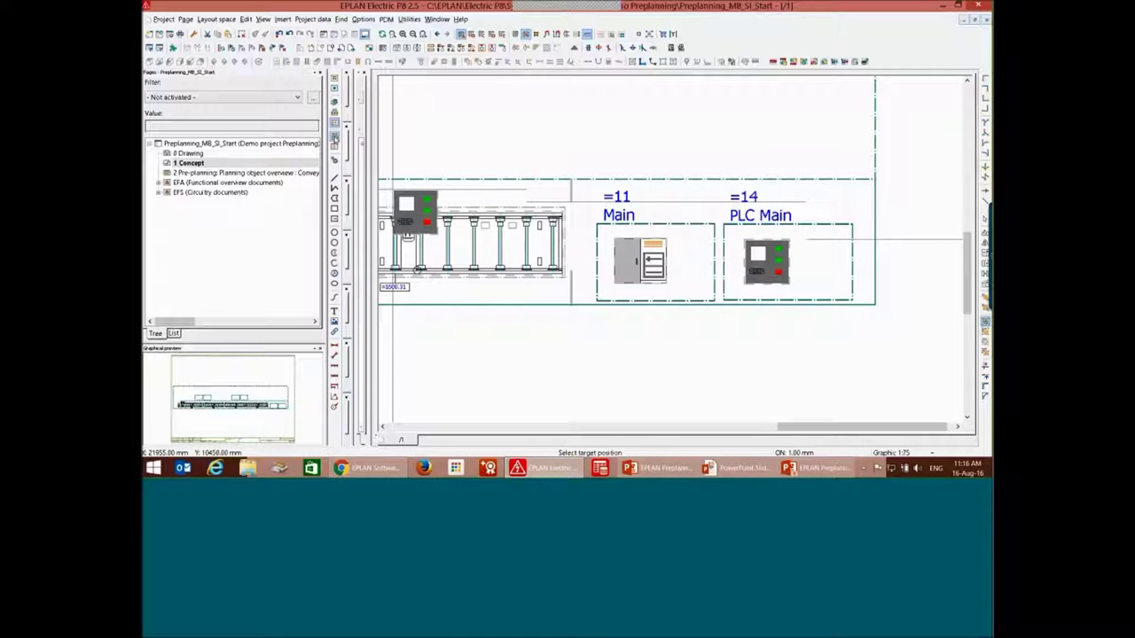
middle_click_drag(545, 190, 746, 258)
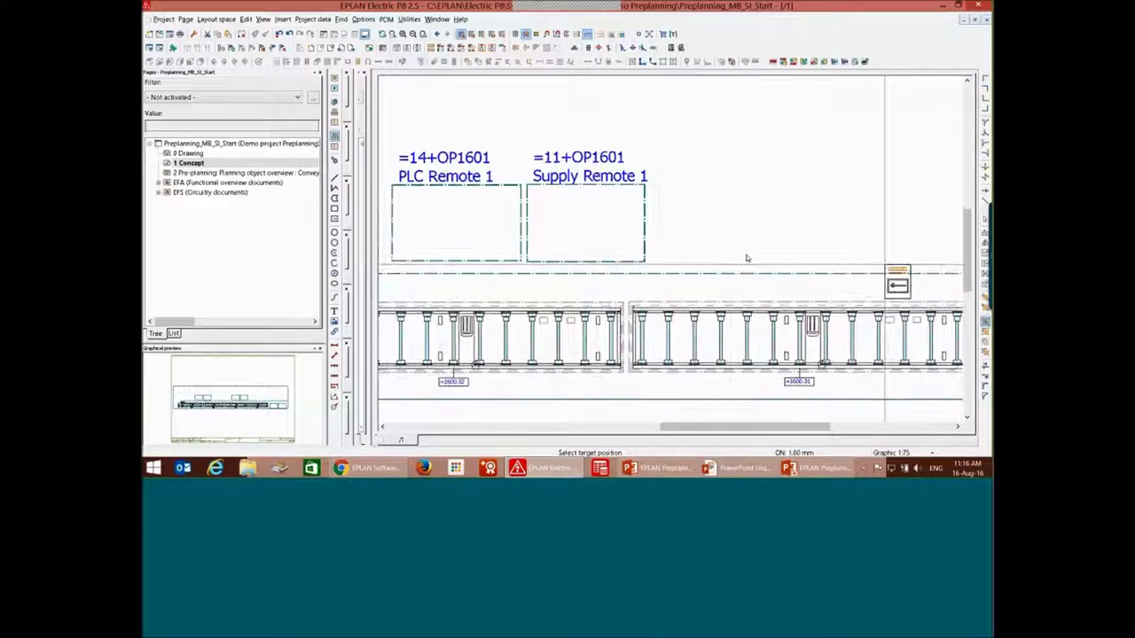
left_click(544, 209)
middle_click_drag(505, 232, 951, 231)
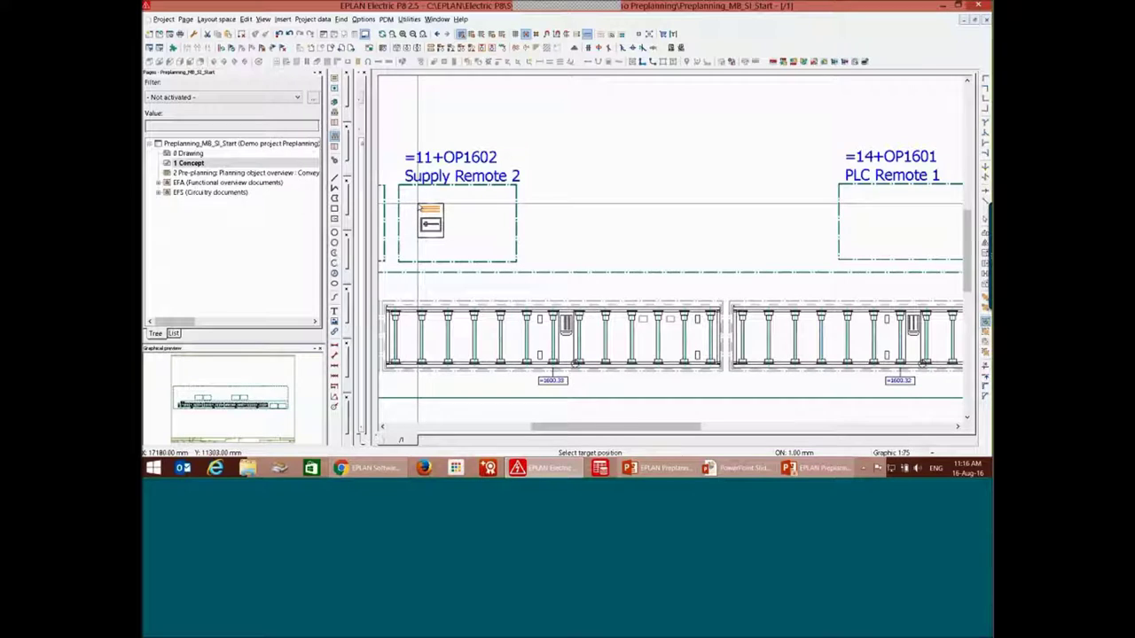
scroll(430, 222, "down", 3)
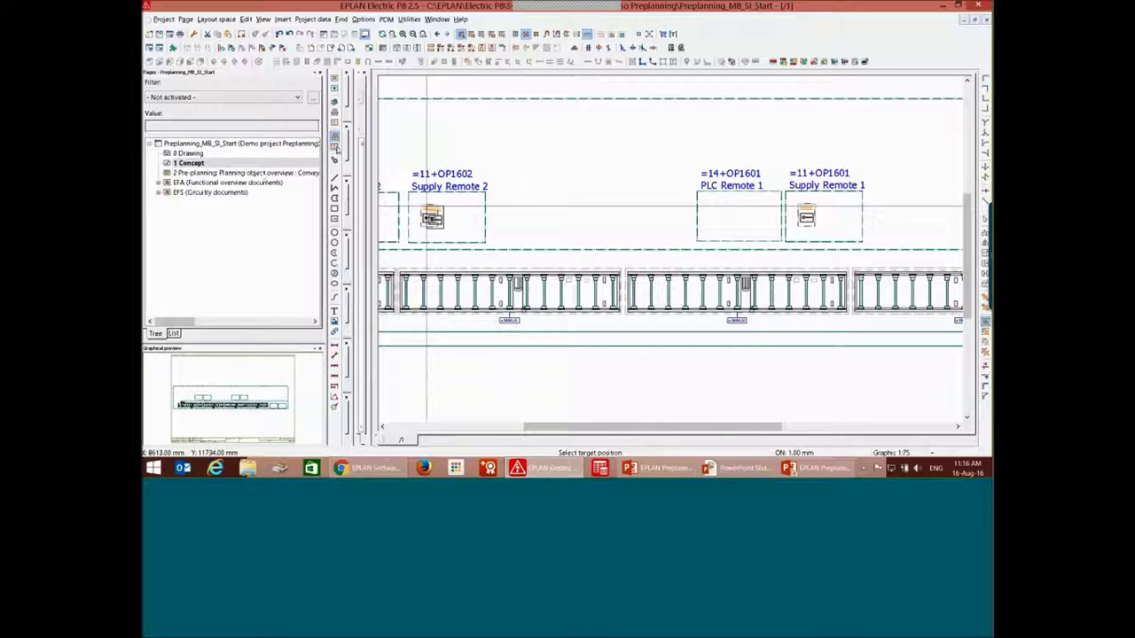
left_click(429, 217)
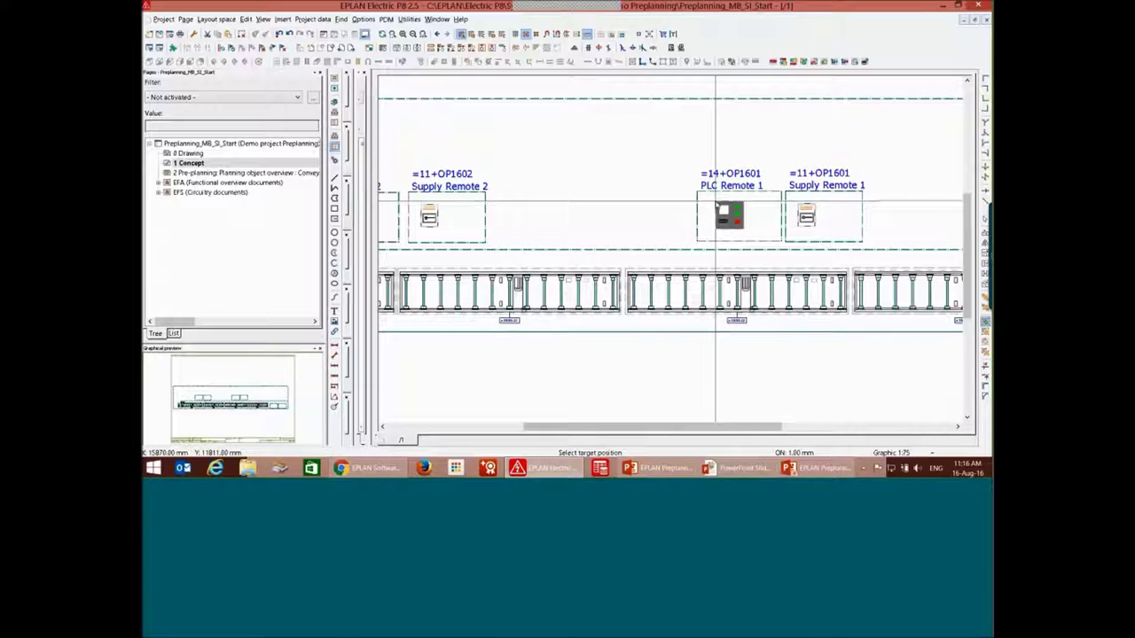
Place PLC units in PLC Remote 1 with 2 DI cards and PLC Remote 2 with 4 DI cards
left_click(716, 204)
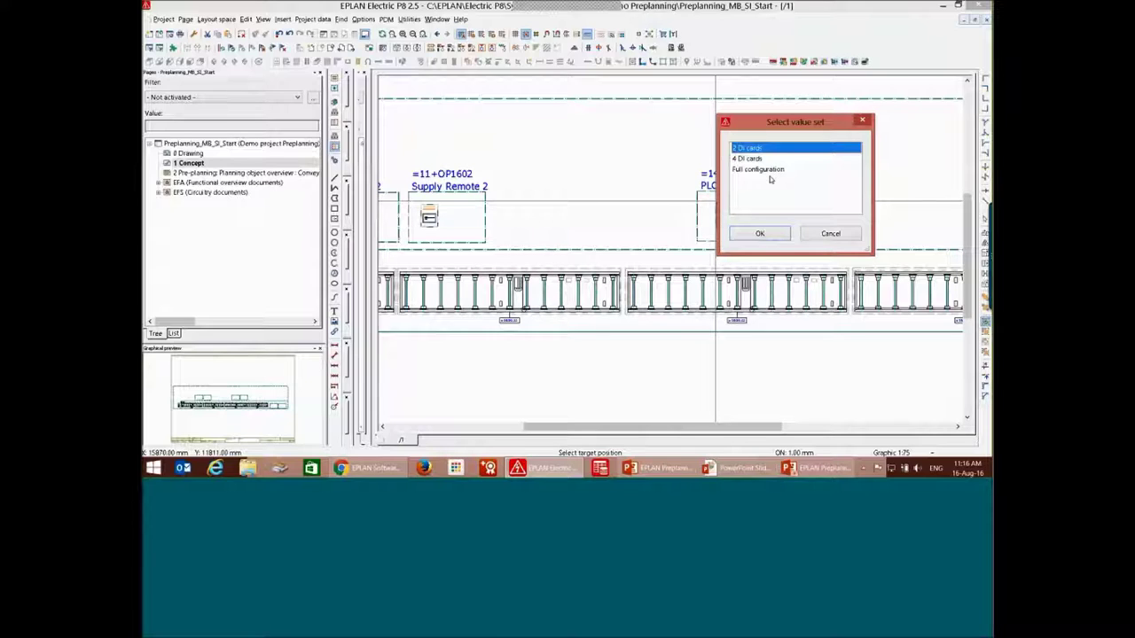
left_click(759, 234)
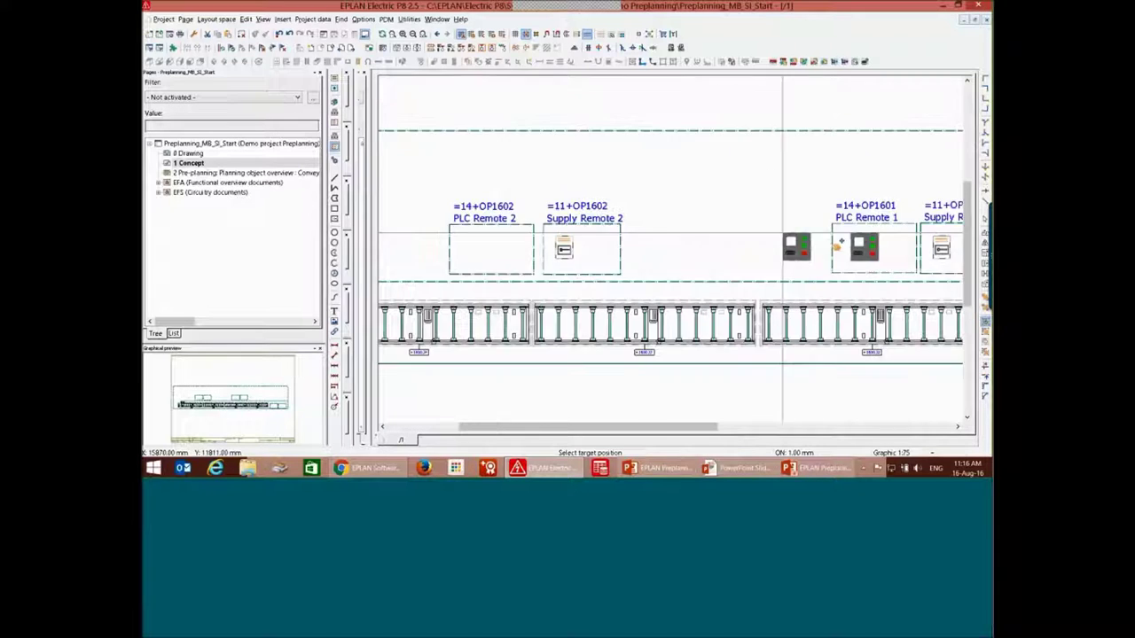
left_click(502, 240)
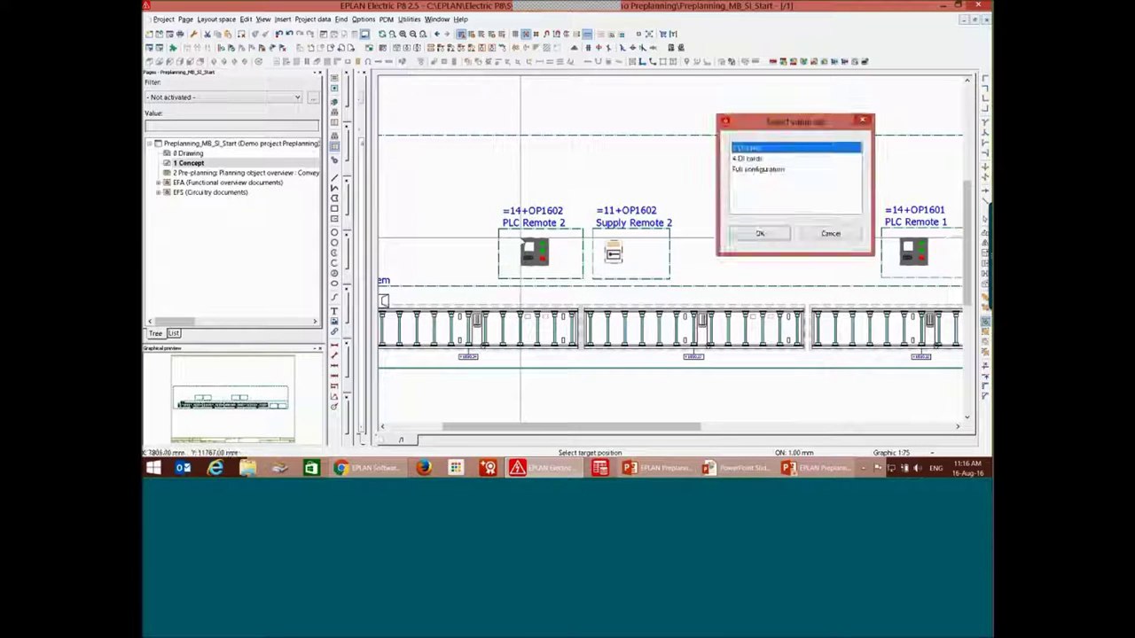
key("Down")
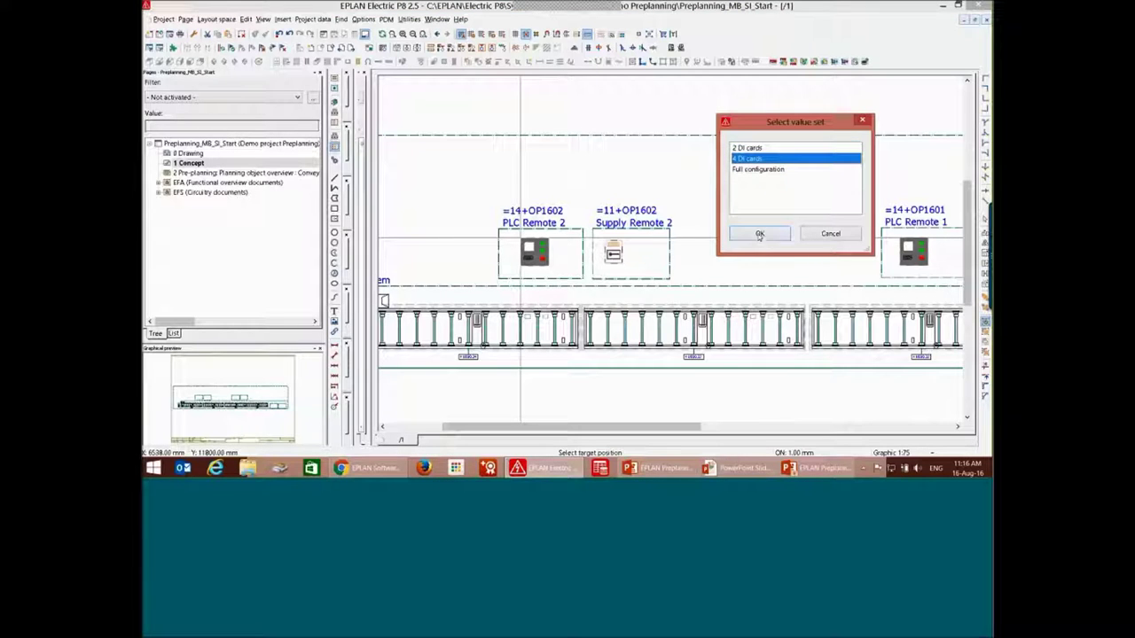
left_click(759, 235)
scroll(528, 157, "down", 2)
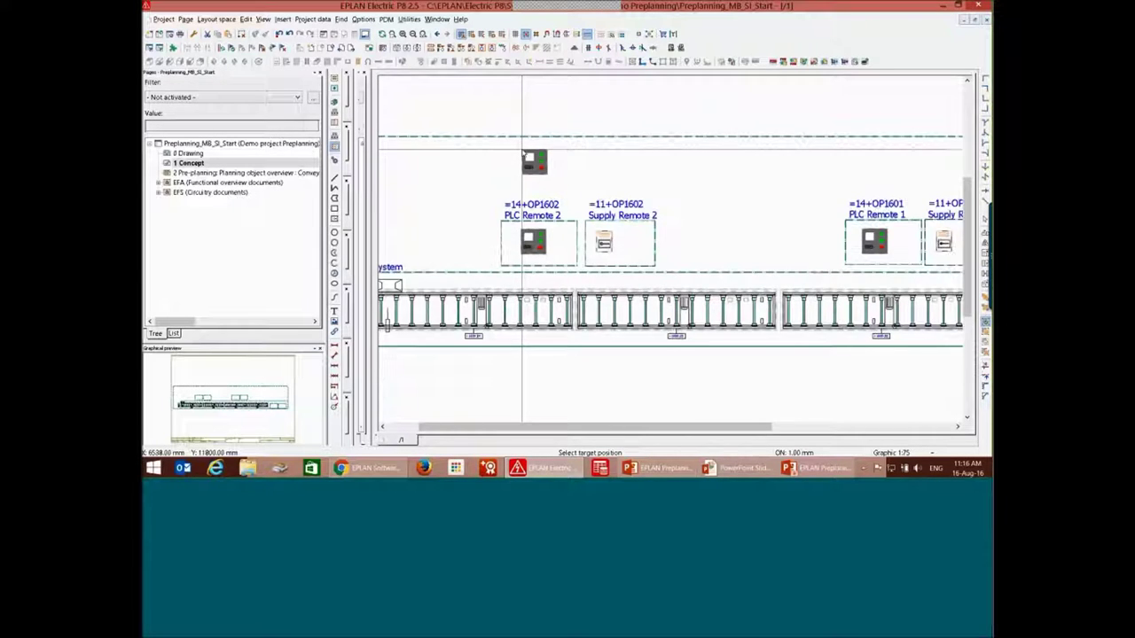
scroll(528, 157, "down", 4)
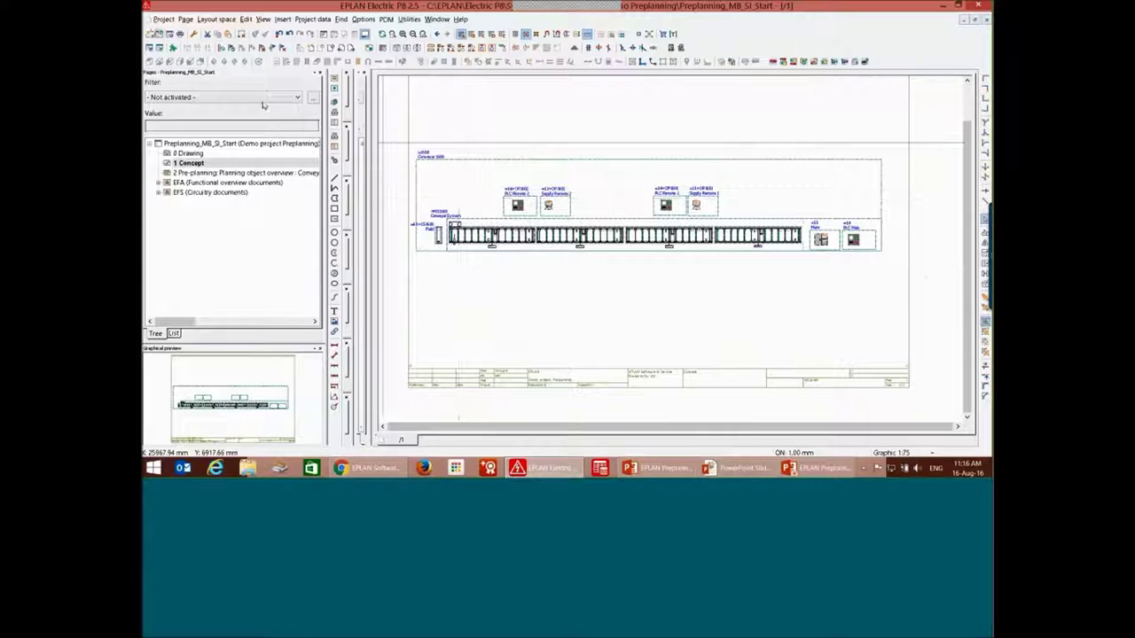
Set the project's Preplanning: status property to Calculation in Project properties
left_click(164, 19)
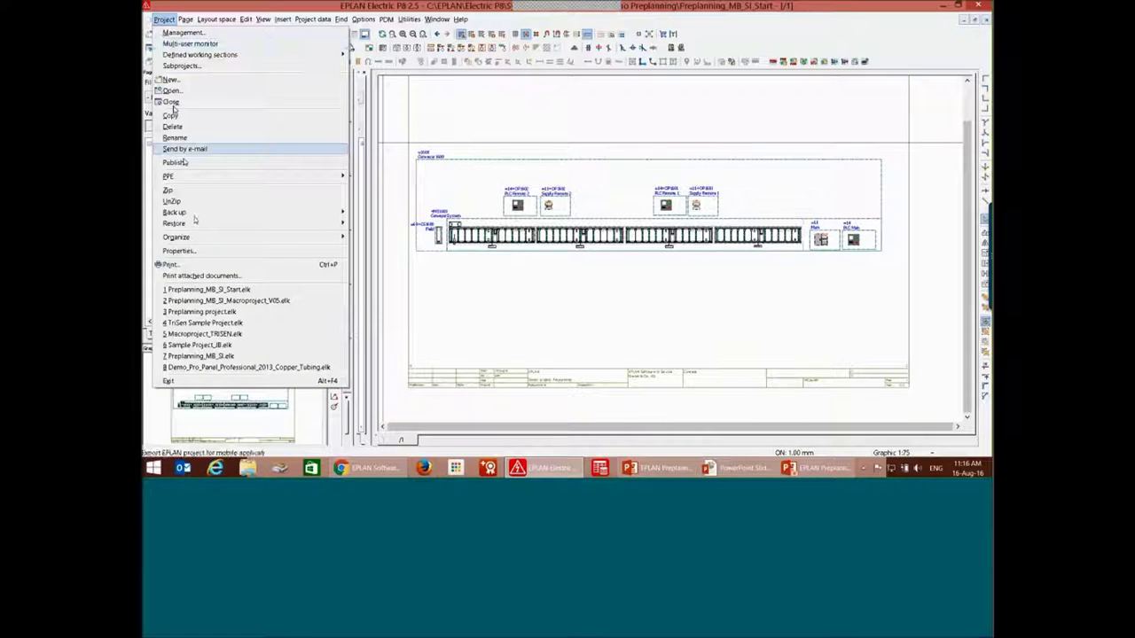
left_click(178, 251)
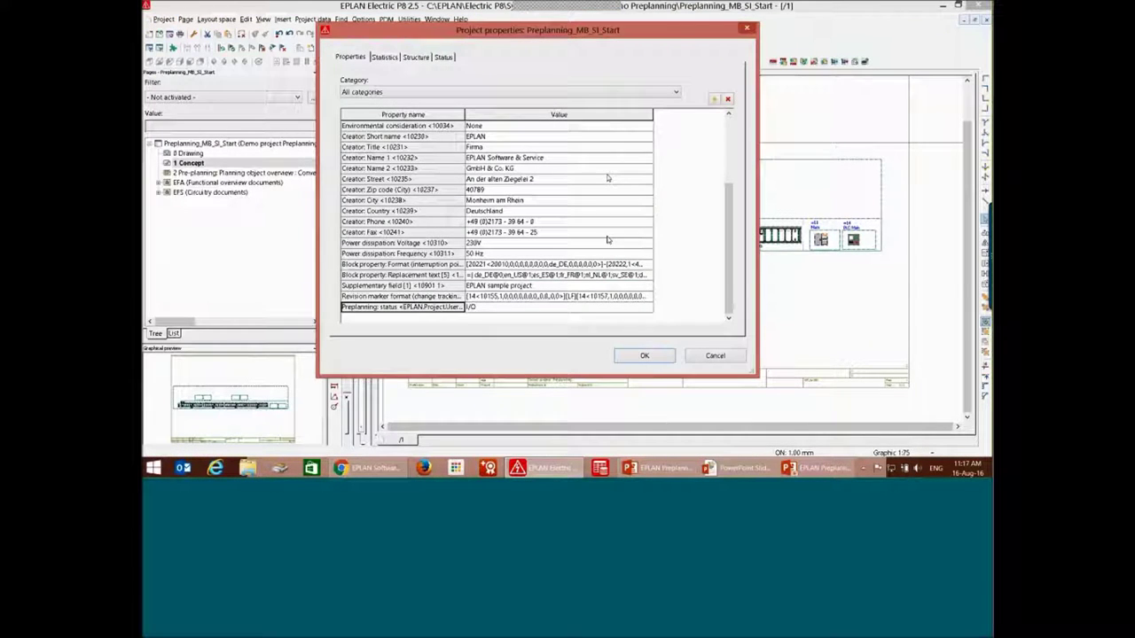
left_click(539, 307)
left_click(649, 309)
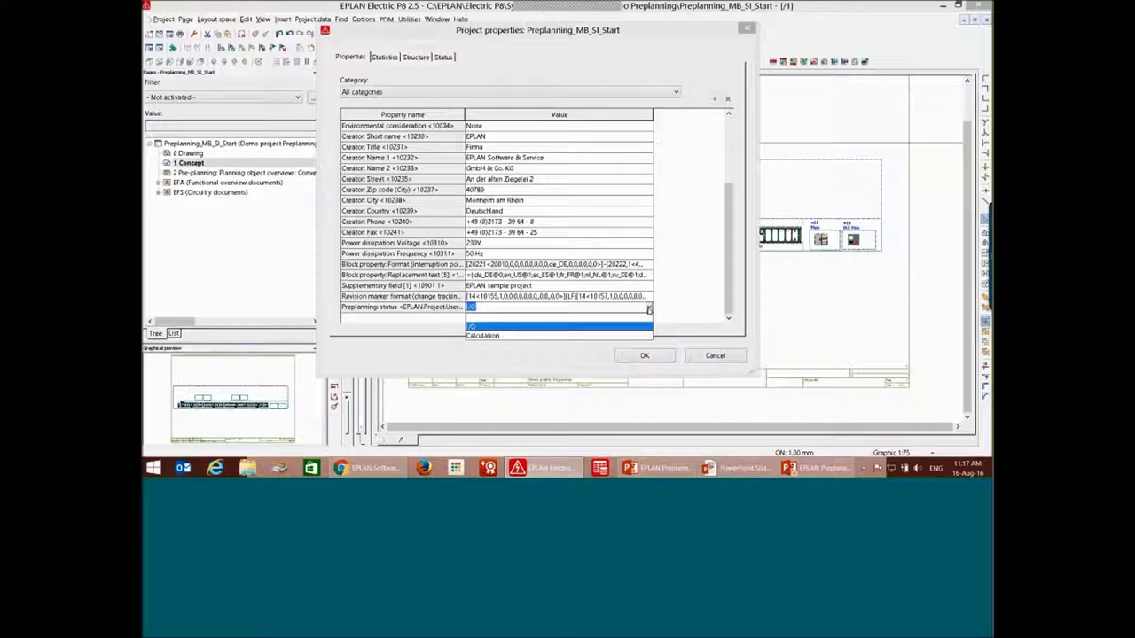
left_click(598, 336)
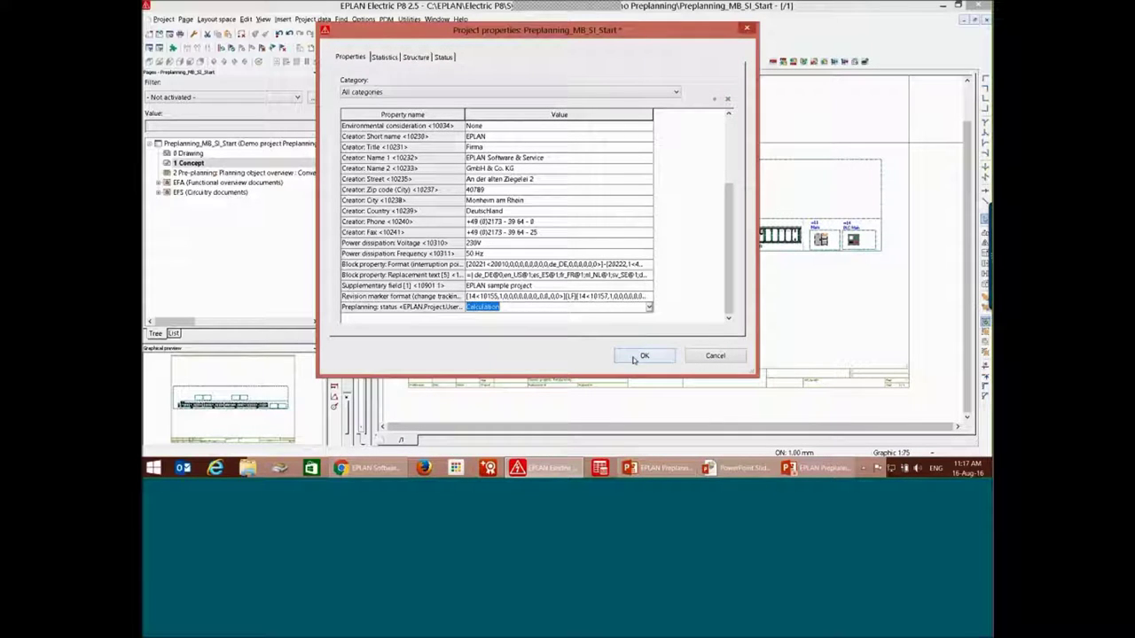
left_click(638, 356)
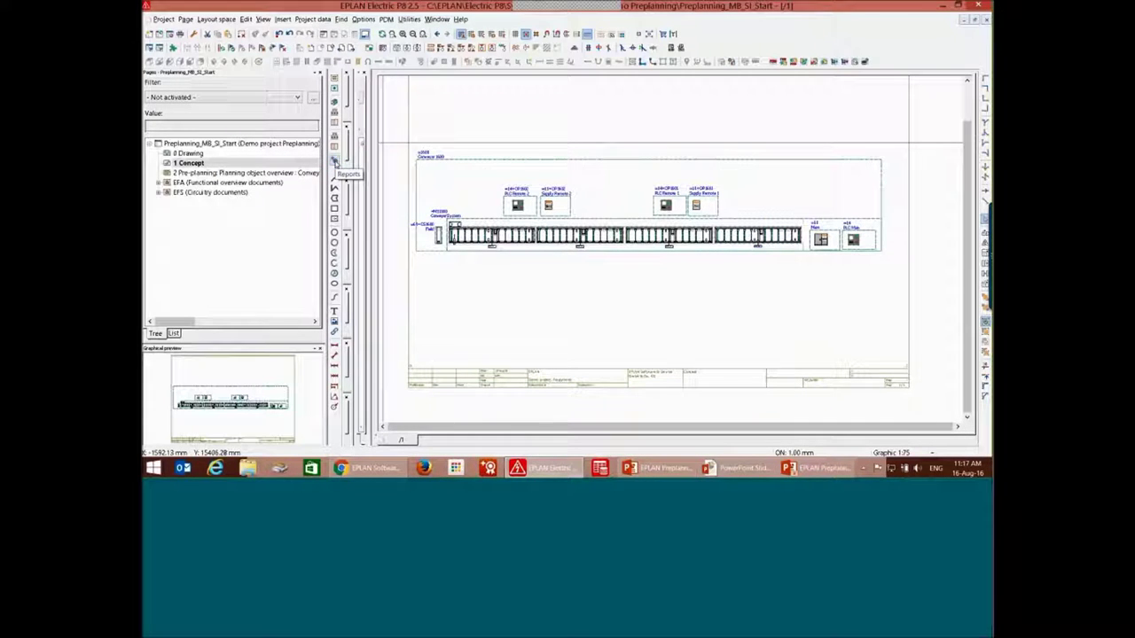
Review the Planning object overview's work hours and prices (total 11000.00) and dock the Pre-planning navigator
double_click(274, 174)
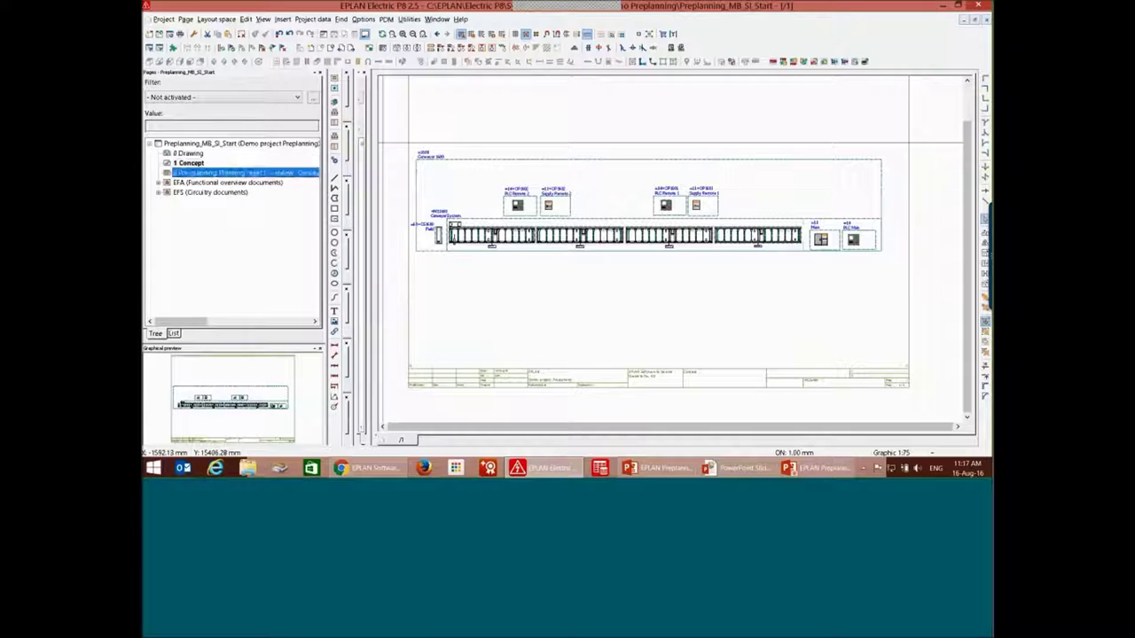
scroll(572, 222, "up", 3)
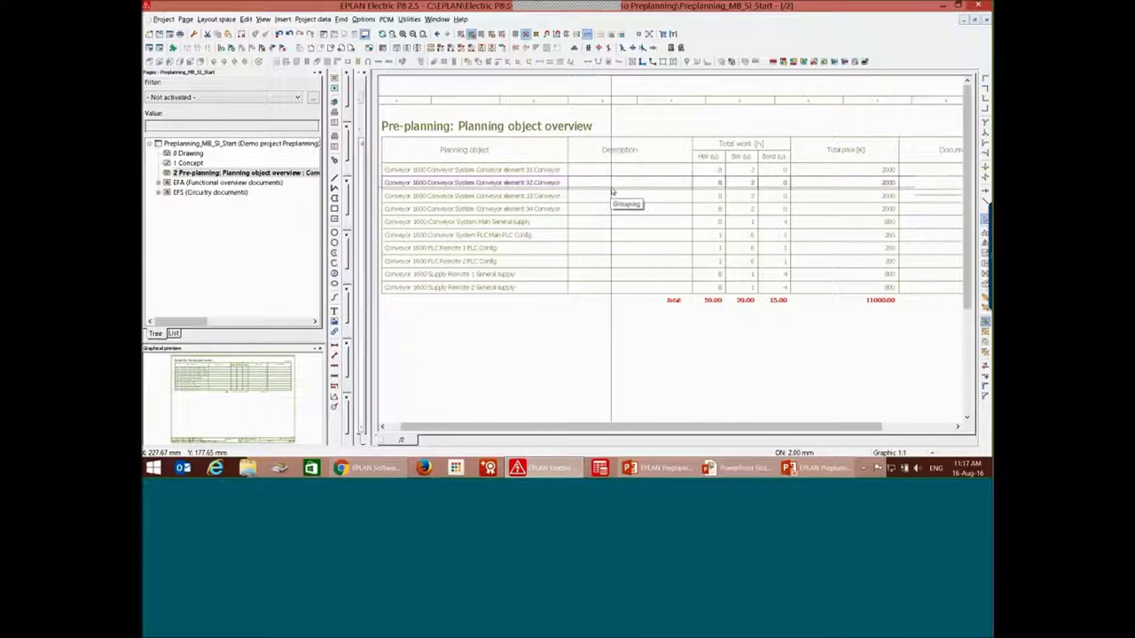
scroll(612, 191, "down", 2)
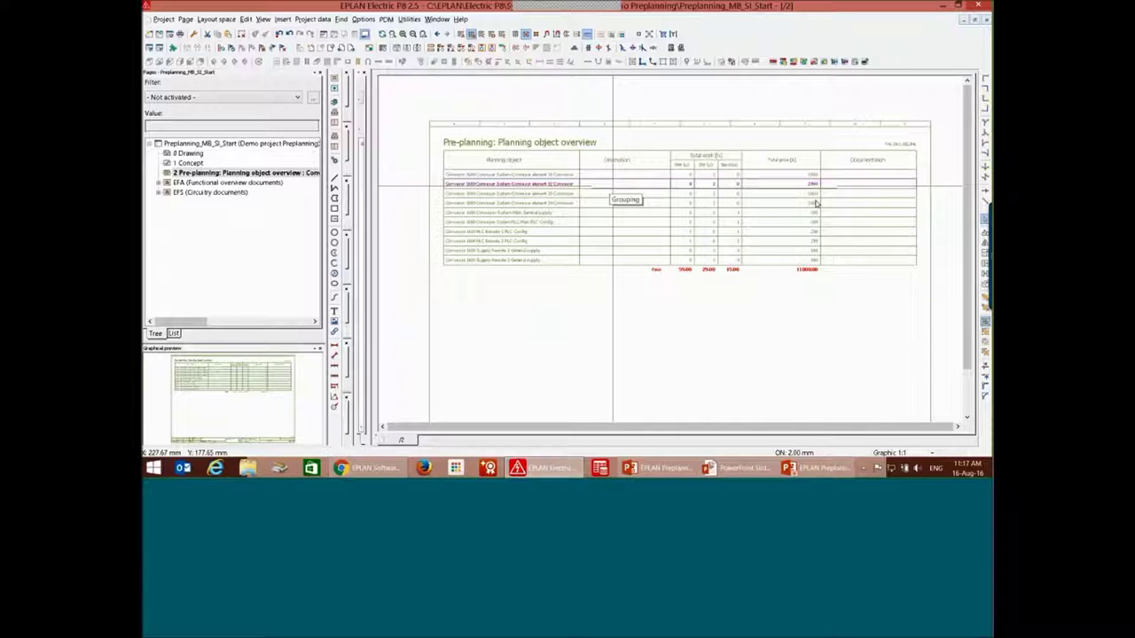
scroll(816, 204, "up", 2)
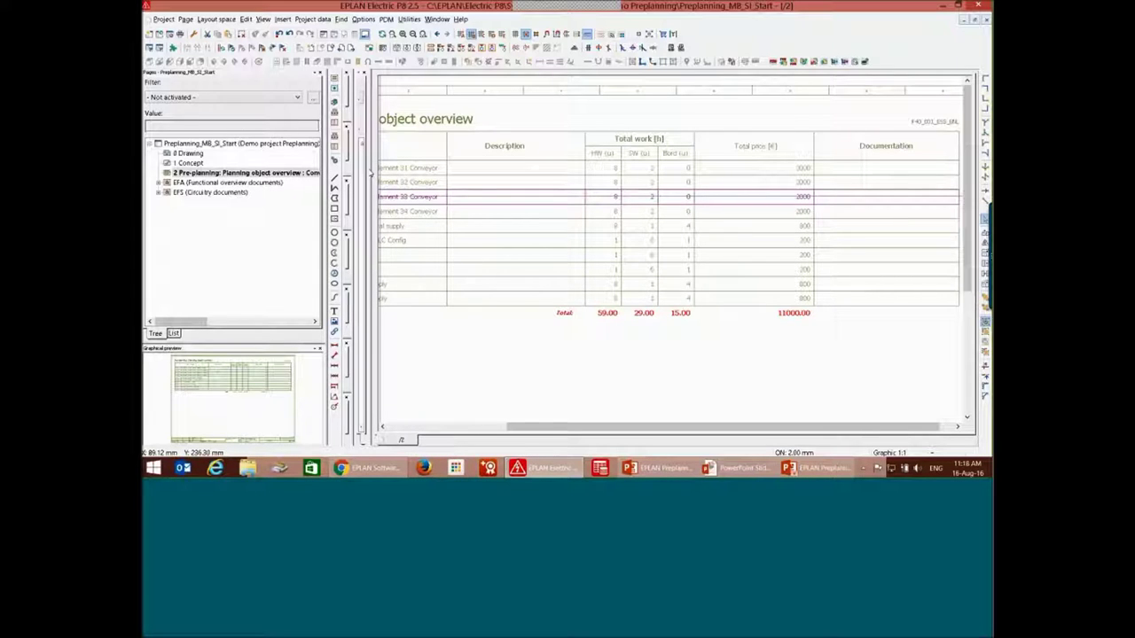
left_click_drag(369, 169, 557, 204)
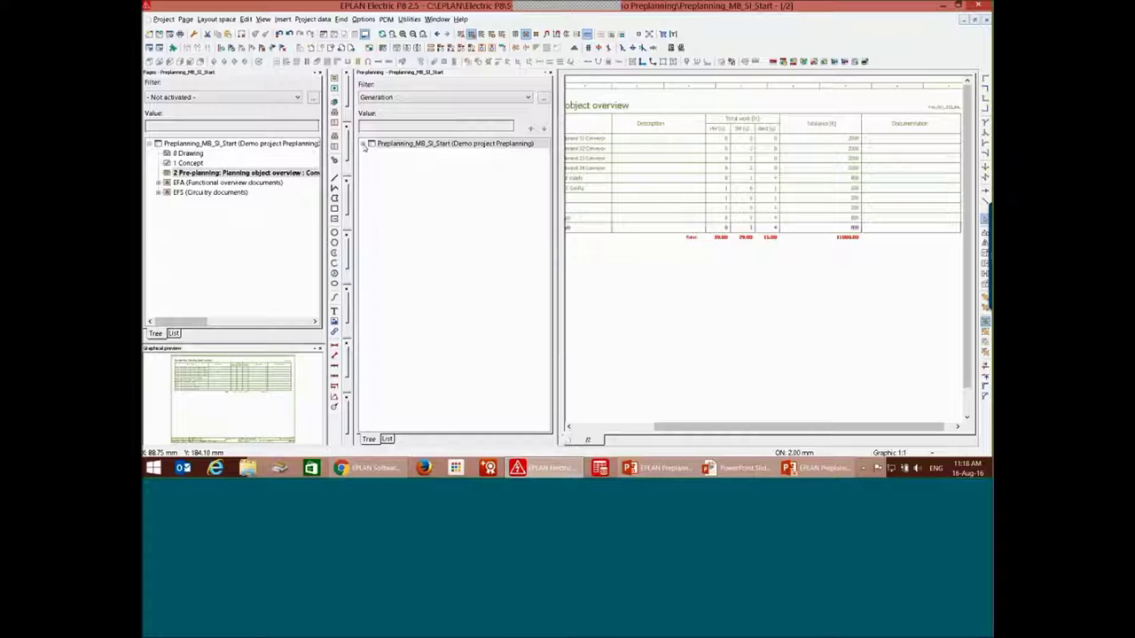
Expand the Conveyor 1600 structure and set the navigator filter to '- Not activated -'
left_click(362, 143)
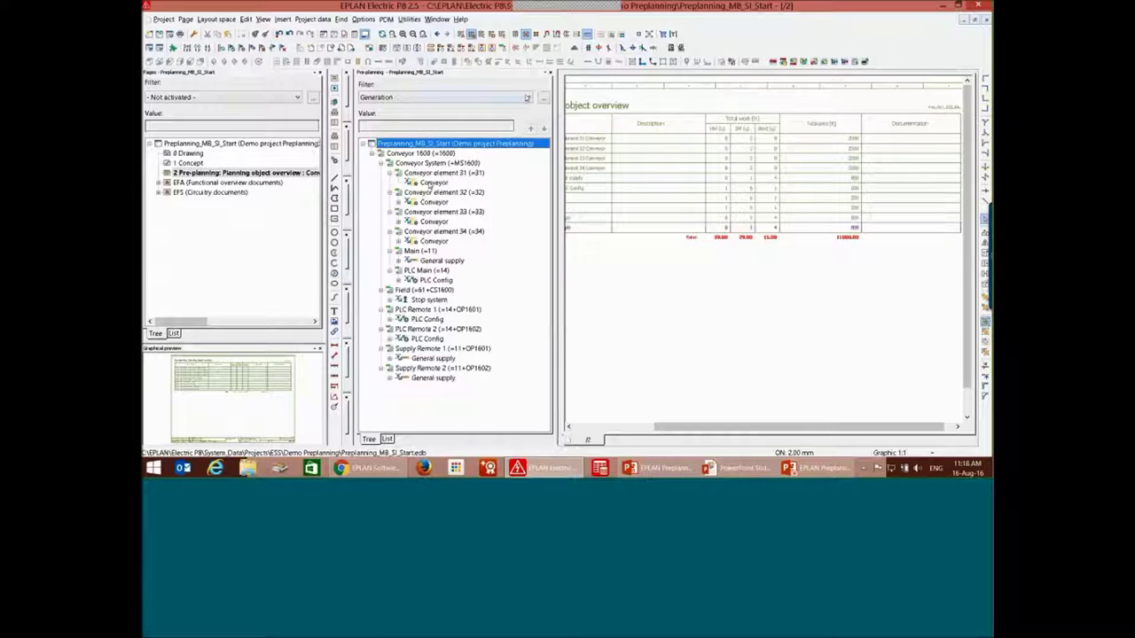
left_click(528, 98)
left_click(443, 116)
left_click(528, 98)
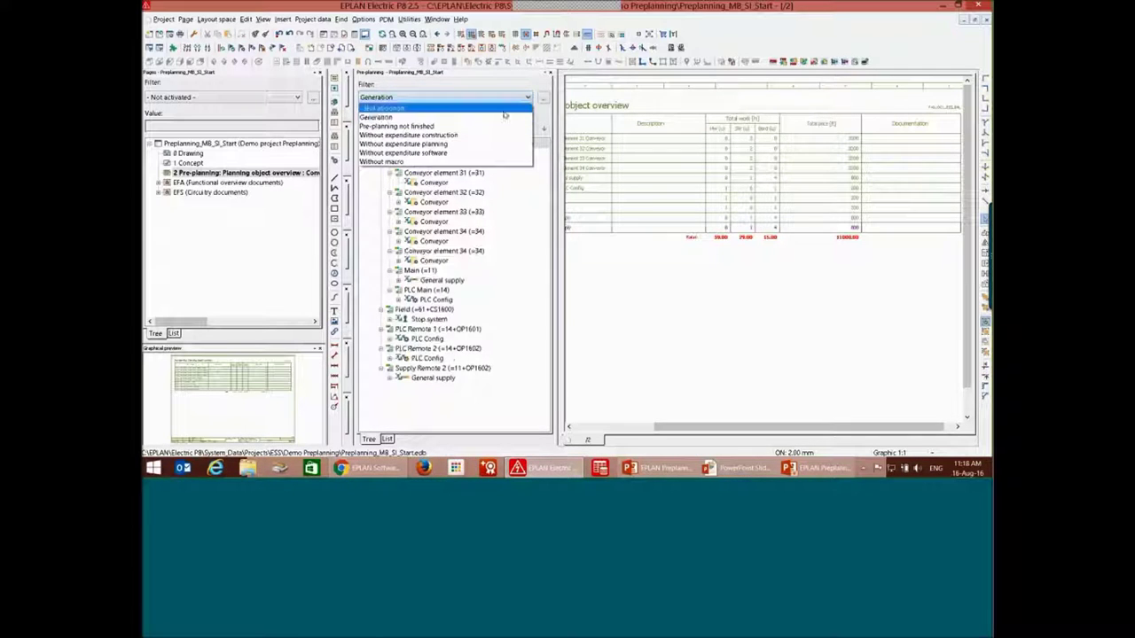
left_click(502, 108)
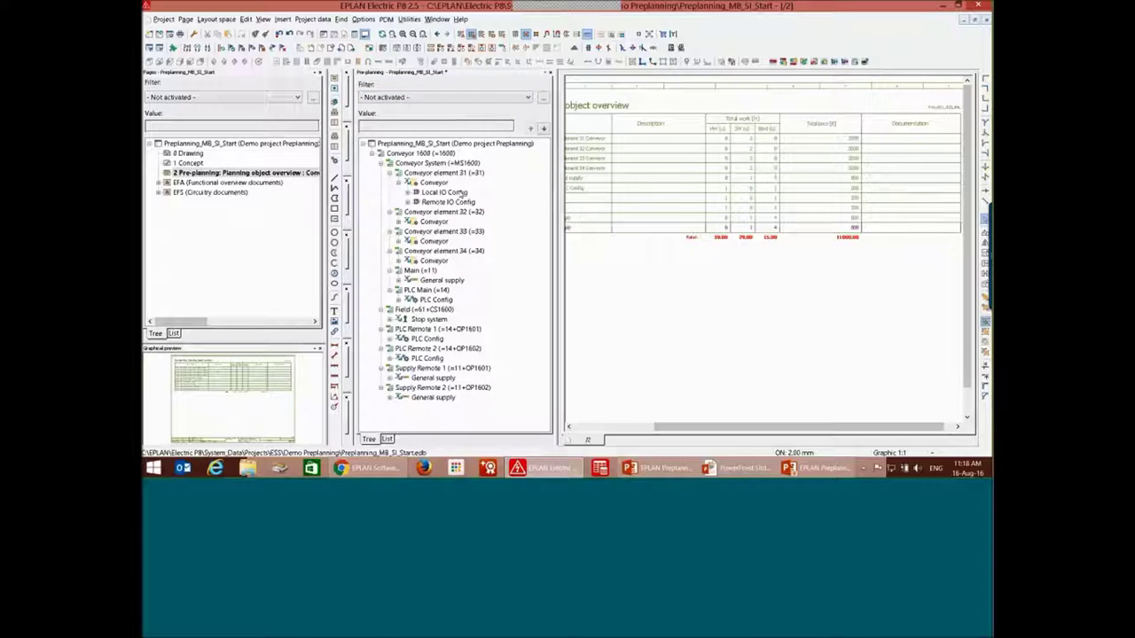
Expand Conveyor element 31's Local and Remote IO Config, then filter back to Generation
double_click(459, 193)
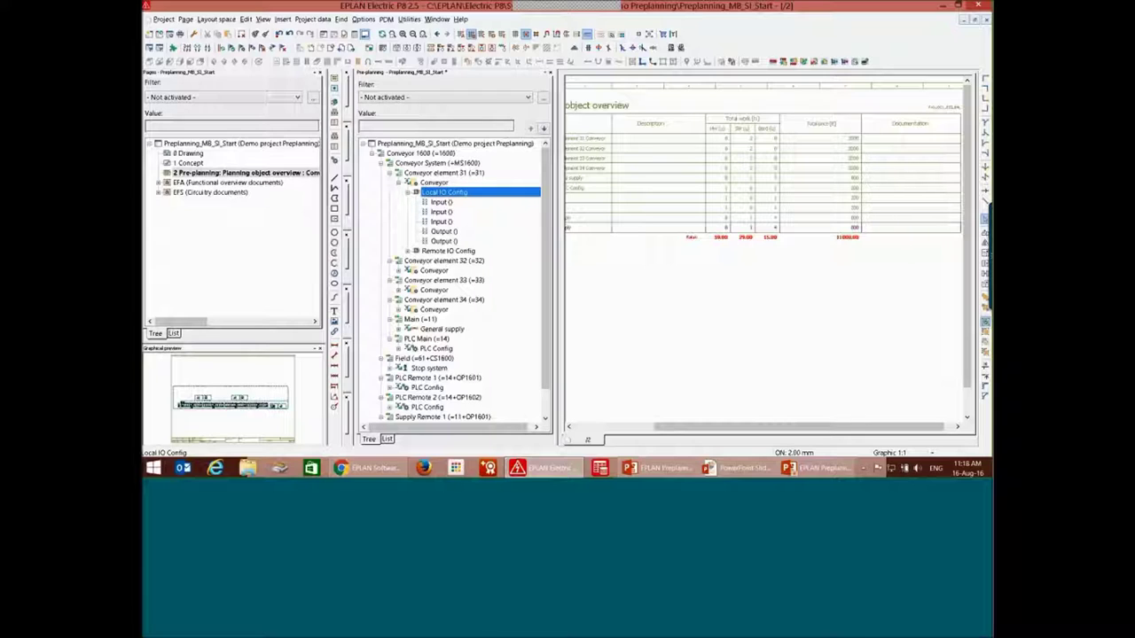
double_click(461, 252)
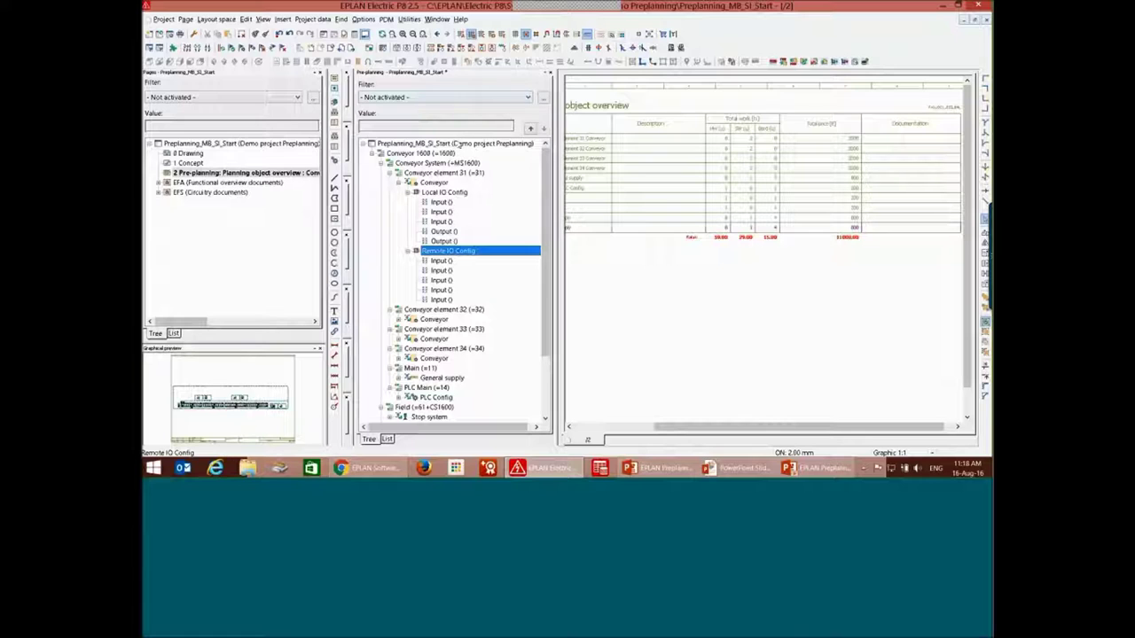
left_click(443, 96)
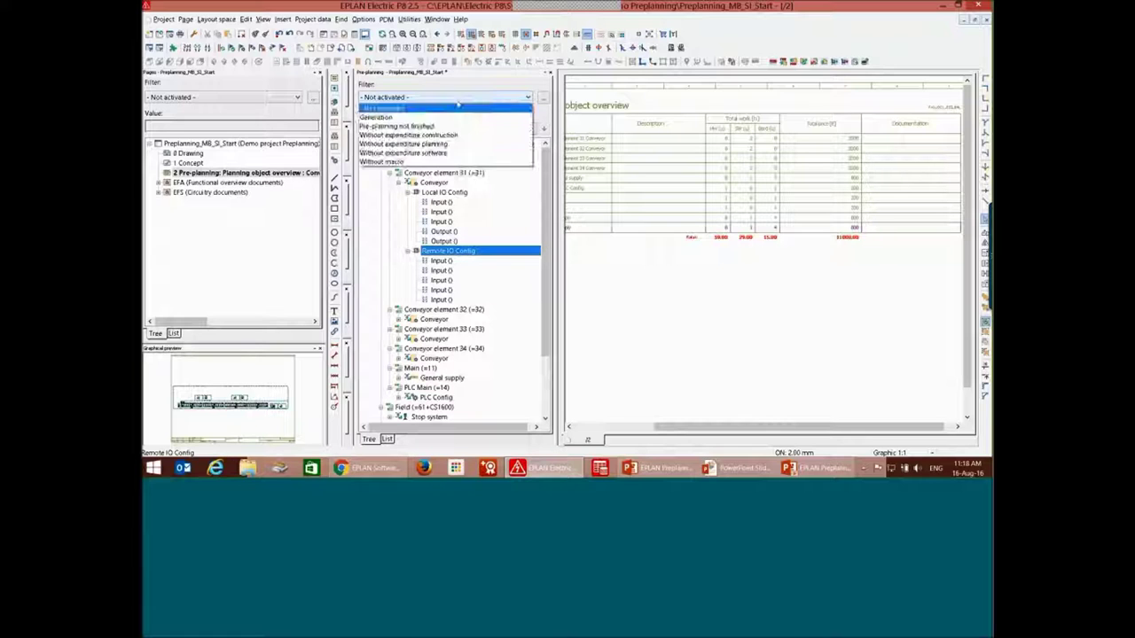
left_click(452, 113)
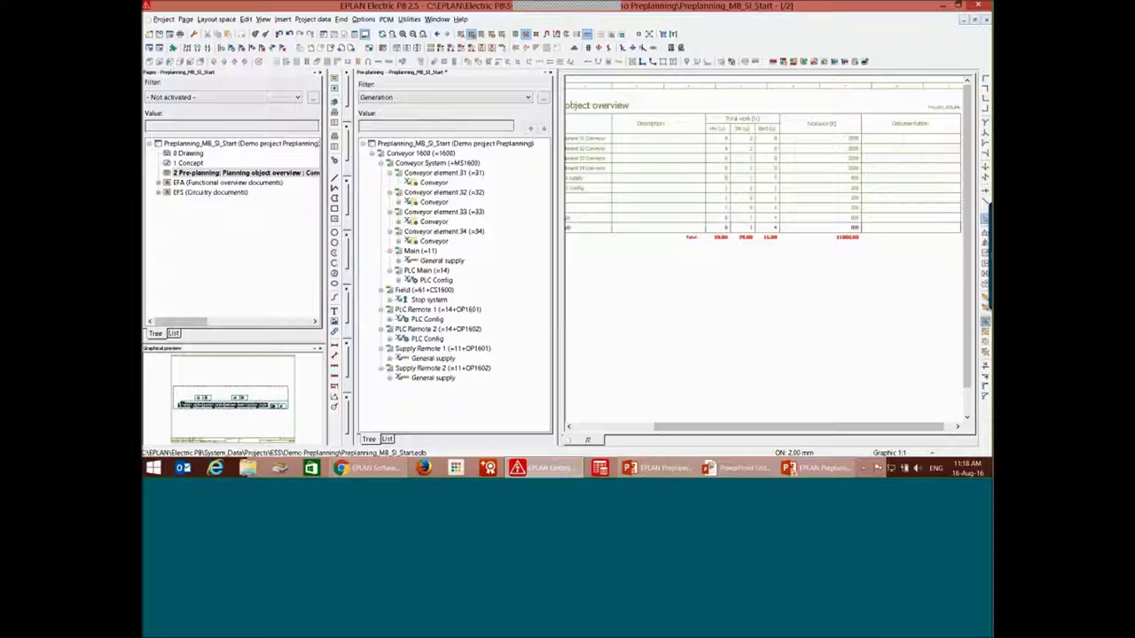
Generate numbered schematic pages for the four Conveyor objects of positions 31–34 under EFS circuitry documents
left_click(433, 182)
left_click(434, 201, "ctrl")
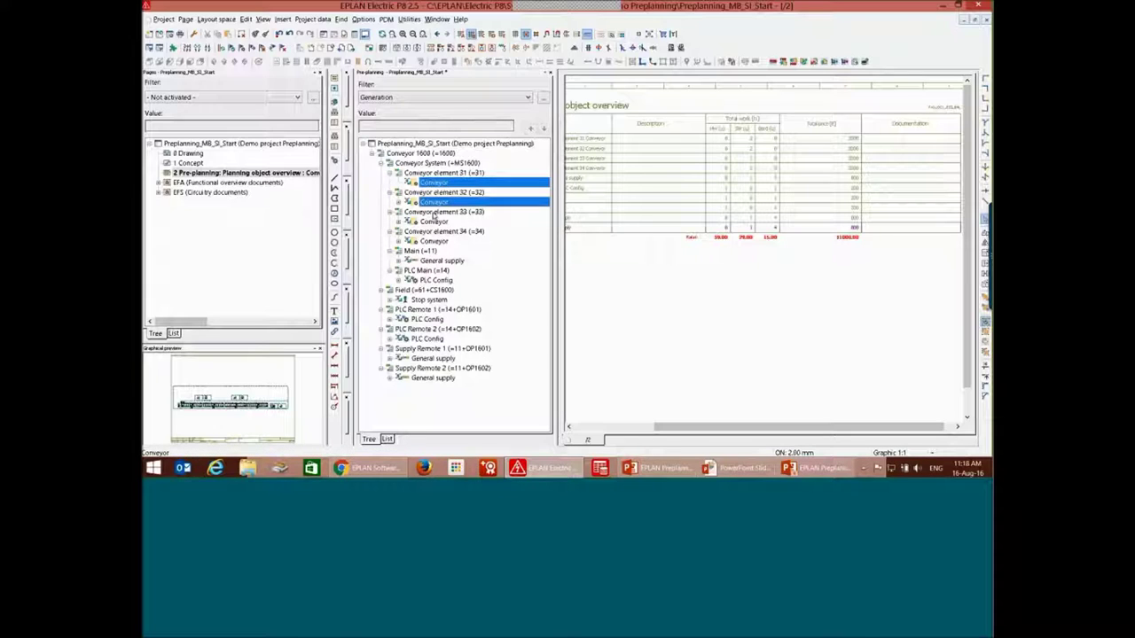
left_click(433, 221, "ctrl")
left_click(433, 240, "ctrl")
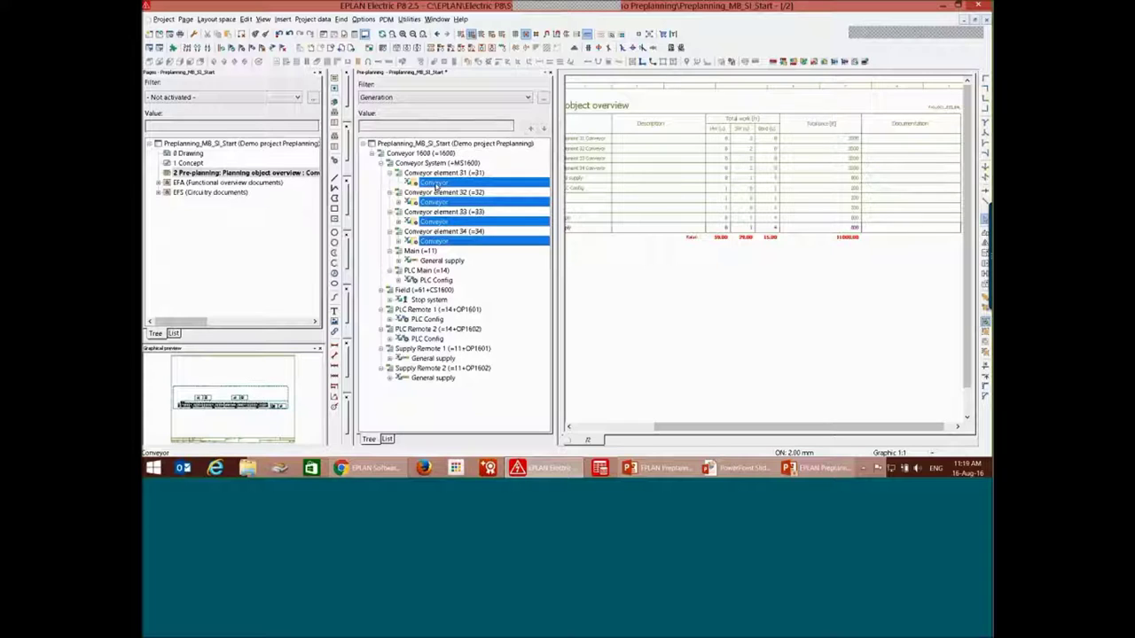
left_click(210, 194)
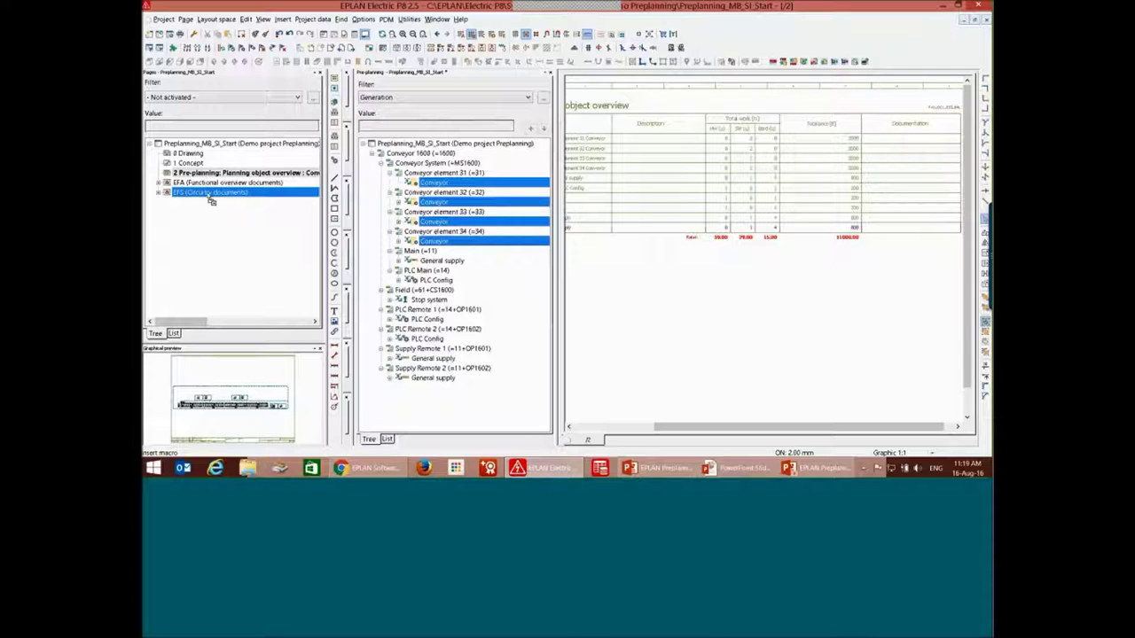
left_click_drag(211, 201, 211, 201)
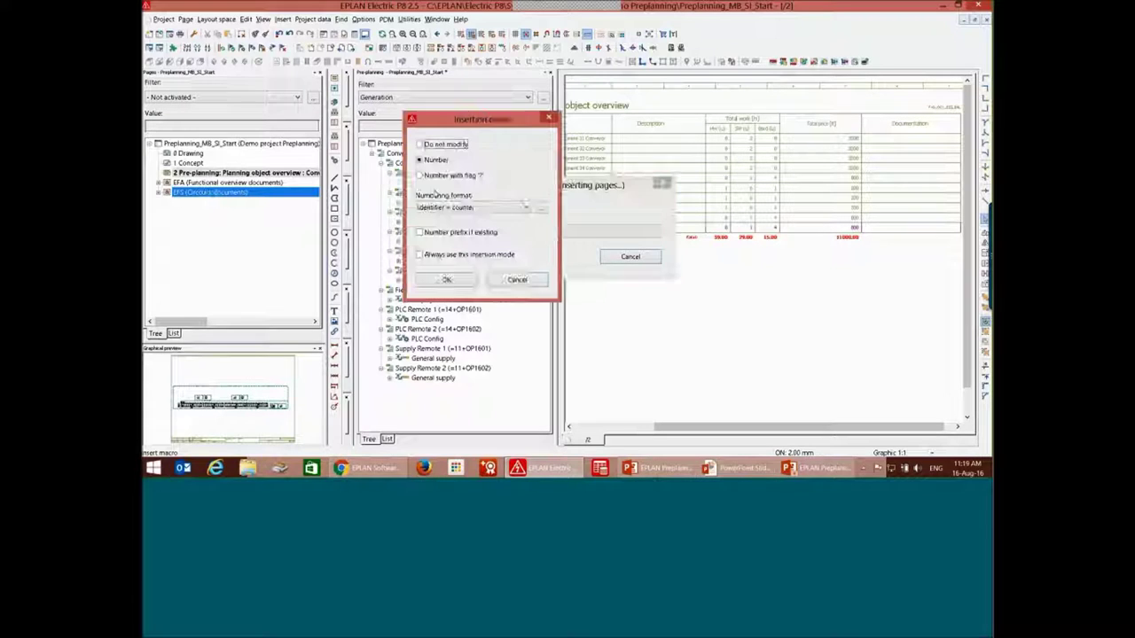
left_click(456, 279)
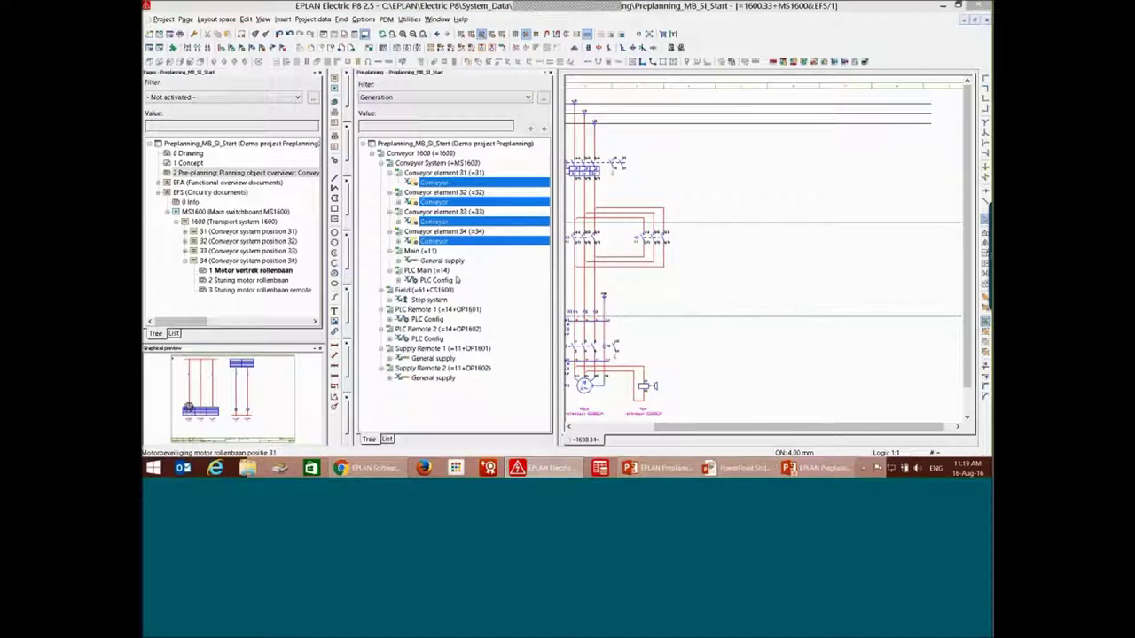
Generate supply pages from the Main, Supply Remote 1 and Supply Remote 2 General supply objects, overwriting existing images
scroll(770, 247, "up", 3)
scroll(770, 247, "down", 2)
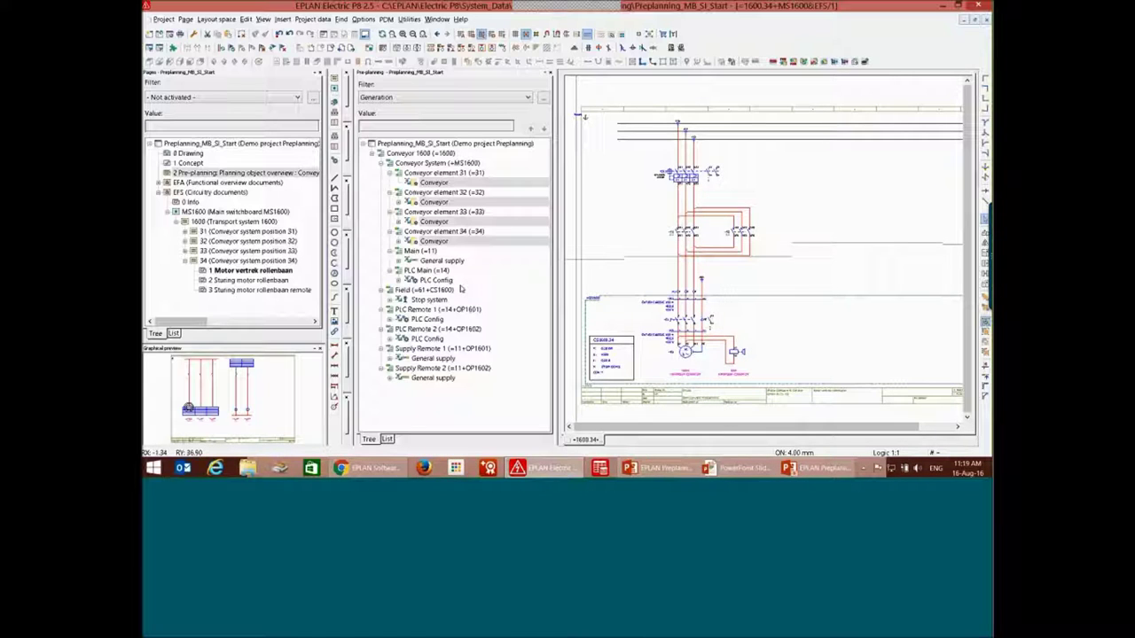
left_click(444, 261)
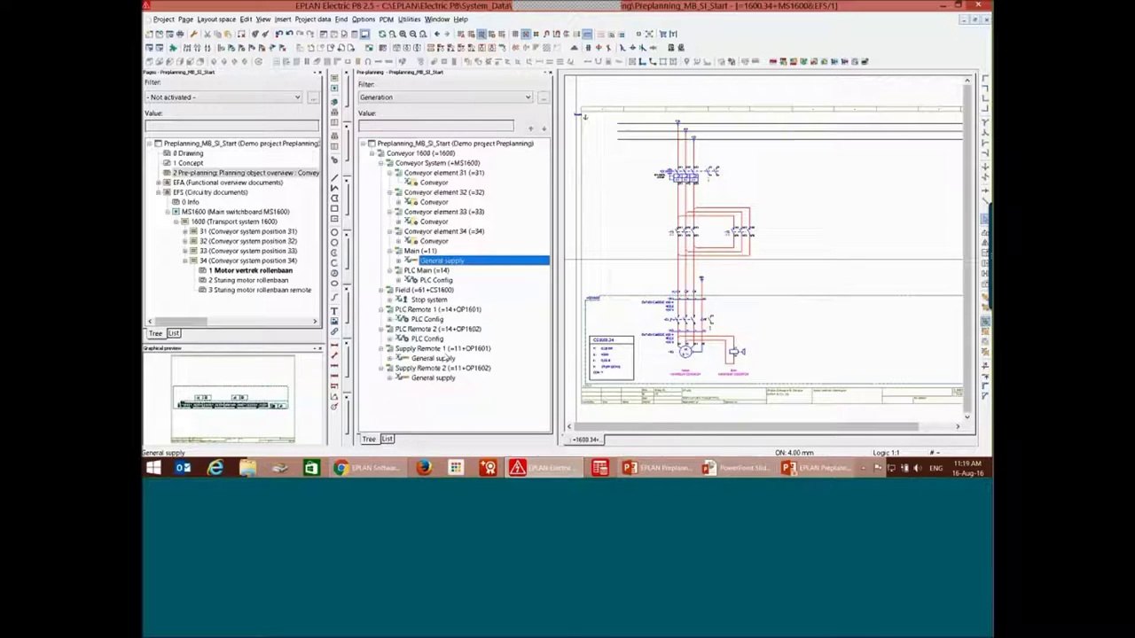
left_click(443, 359, "ctrl")
left_click(443, 379, "ctrl")
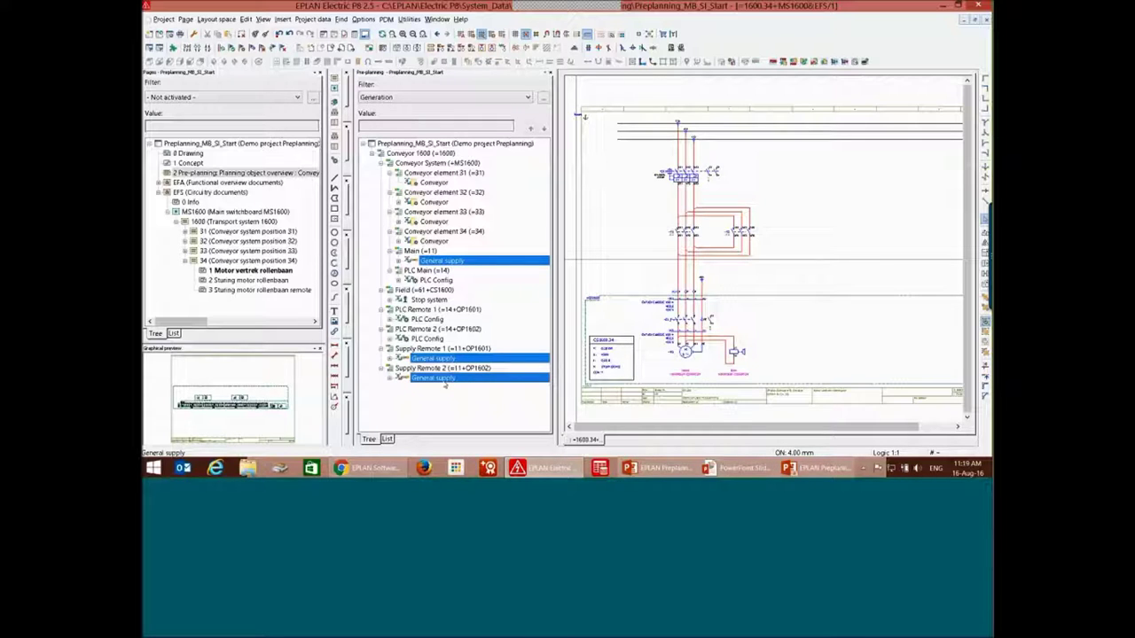
left_click_drag(470, 266, 249, 203)
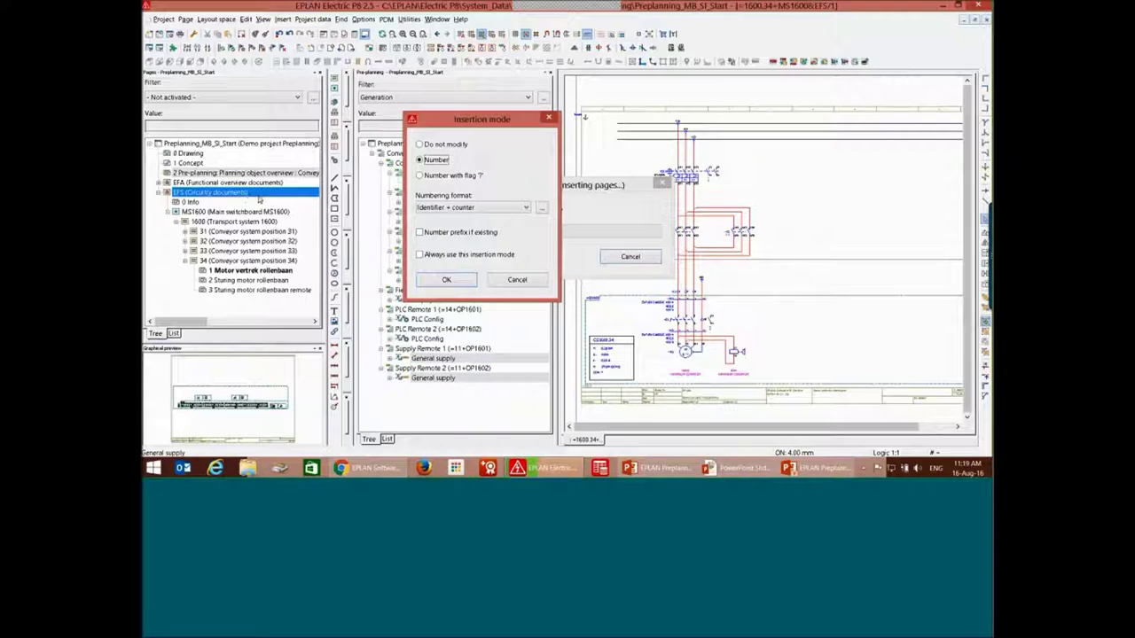
left_click(445, 280)
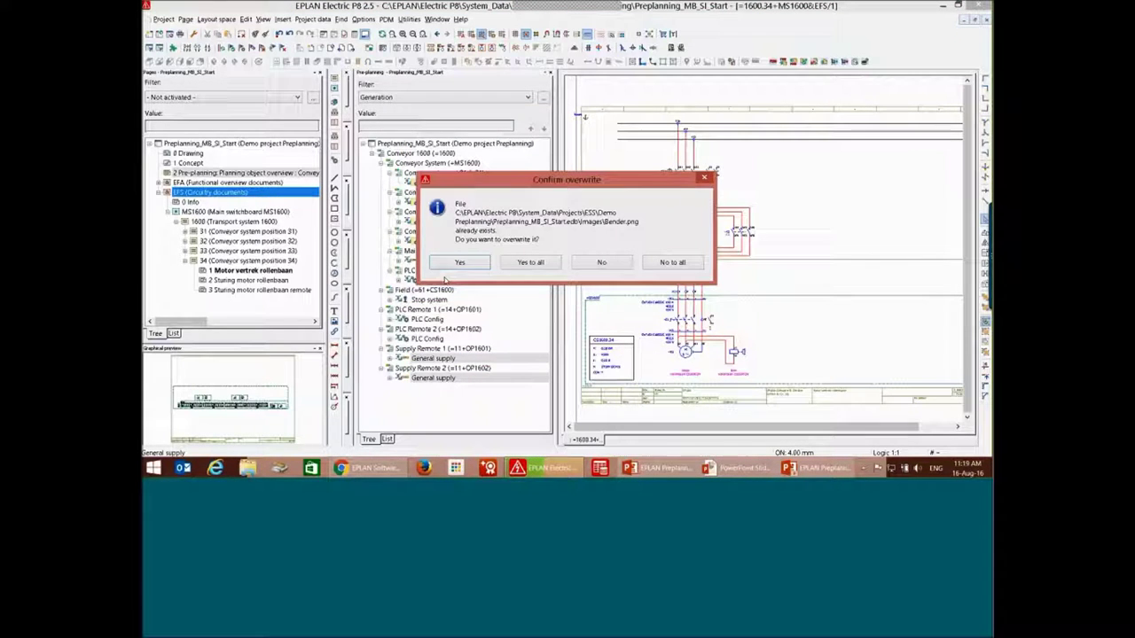
left_click(531, 264)
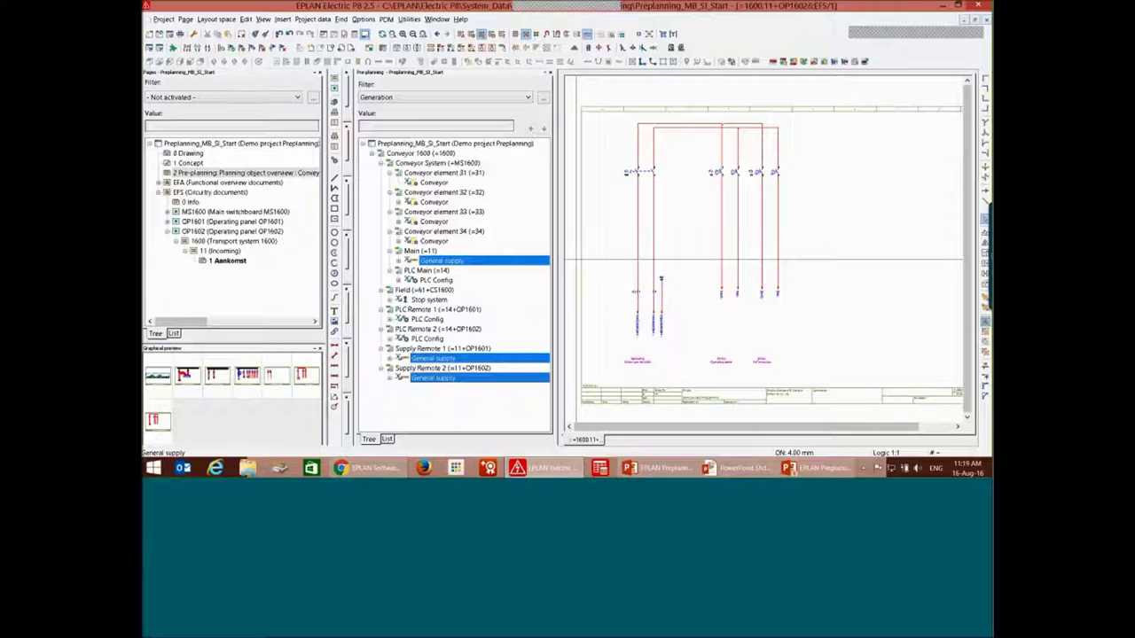
Insert the Stop system planning object as numbered CS1600 schematic pages under EFS
left_click(430, 300)
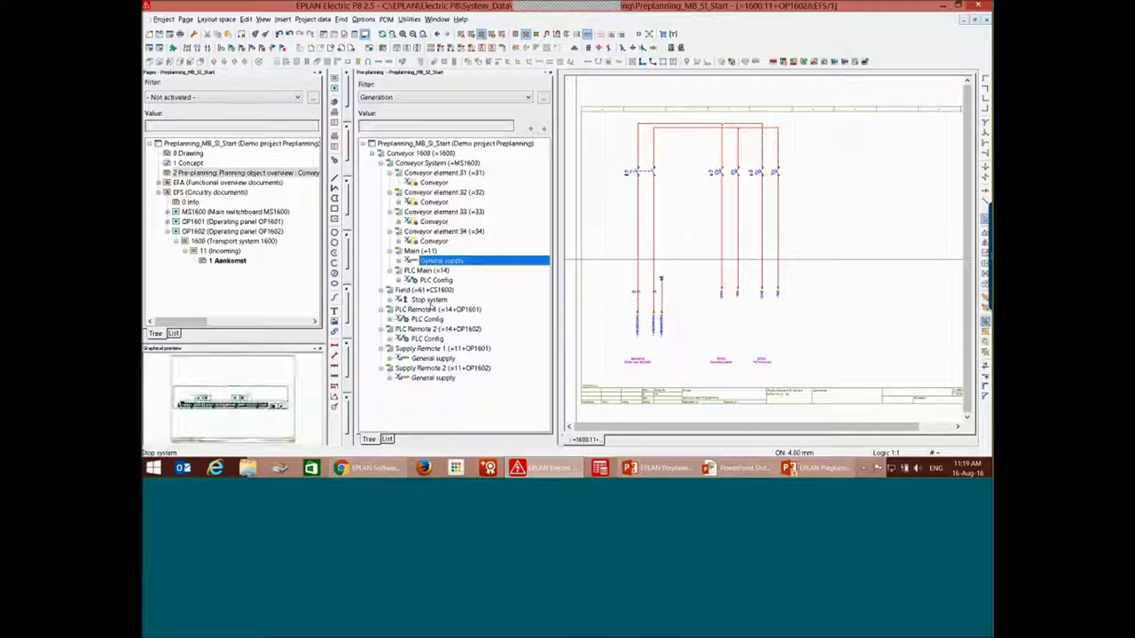
left_click_drag(443, 304, 213, 192)
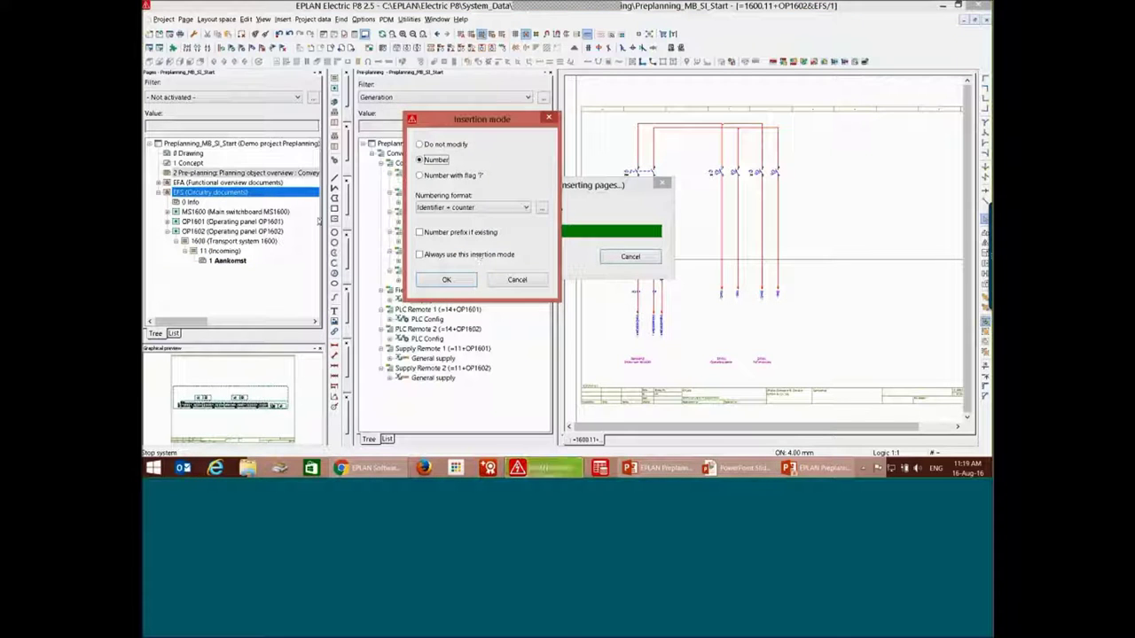
left_click(433, 164)
left_click(447, 281)
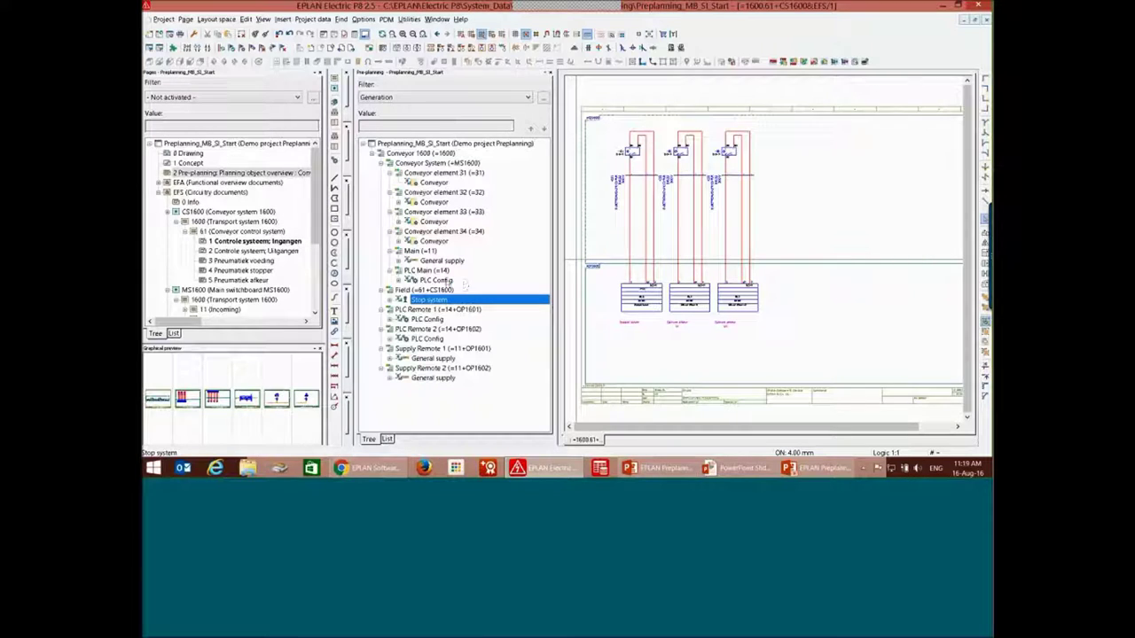
Insert the three PLC Config objects (PLC Main, Remote 1, Remote 2) as PLC rack pages
left_click(448, 281)
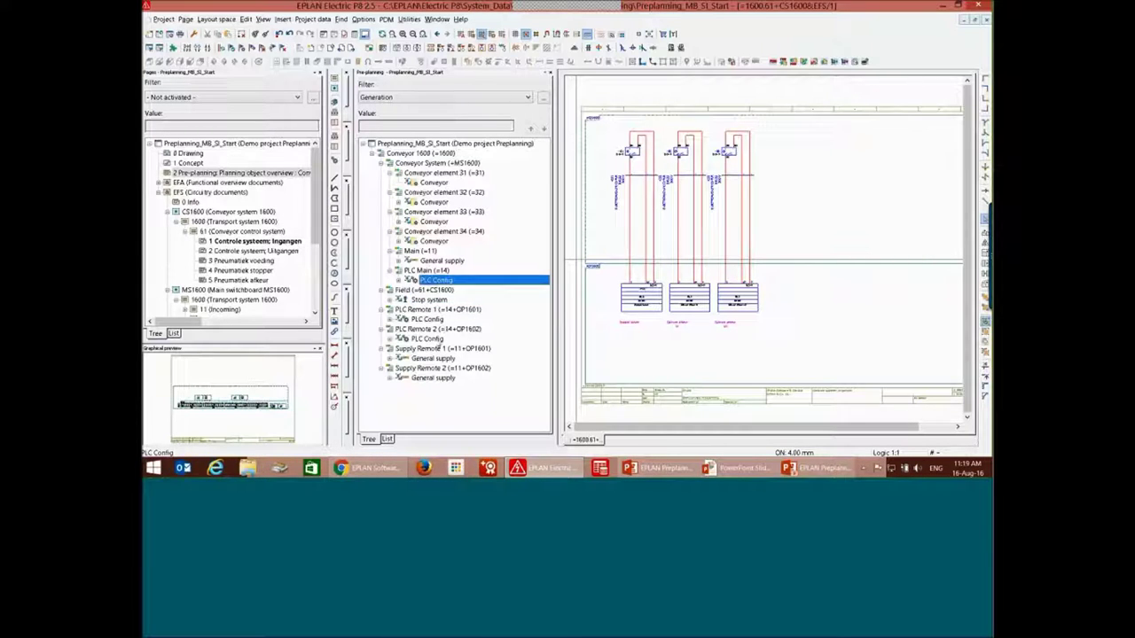
left_click(441, 339, "ctrl")
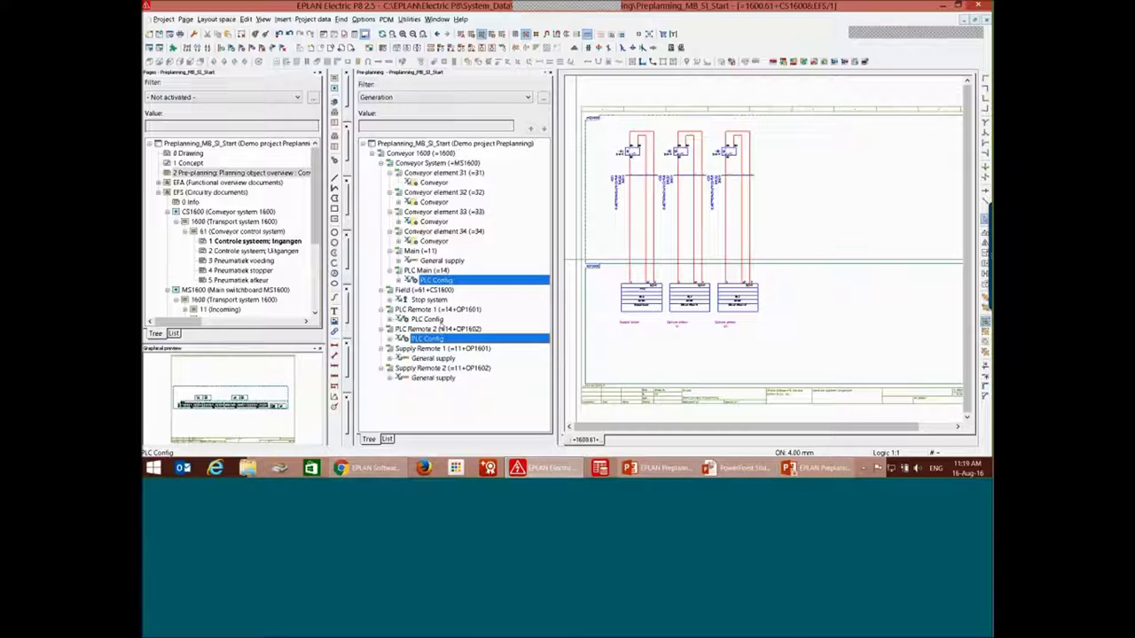
left_click(435, 319, "ctrl")
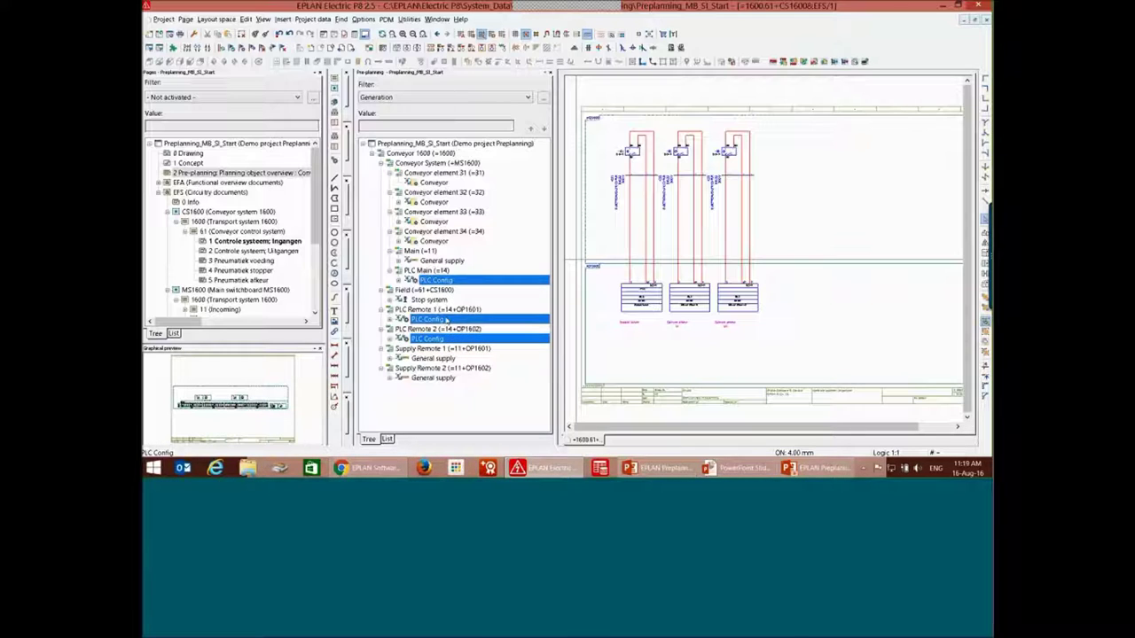
left_click_drag(446, 319, 237, 192)
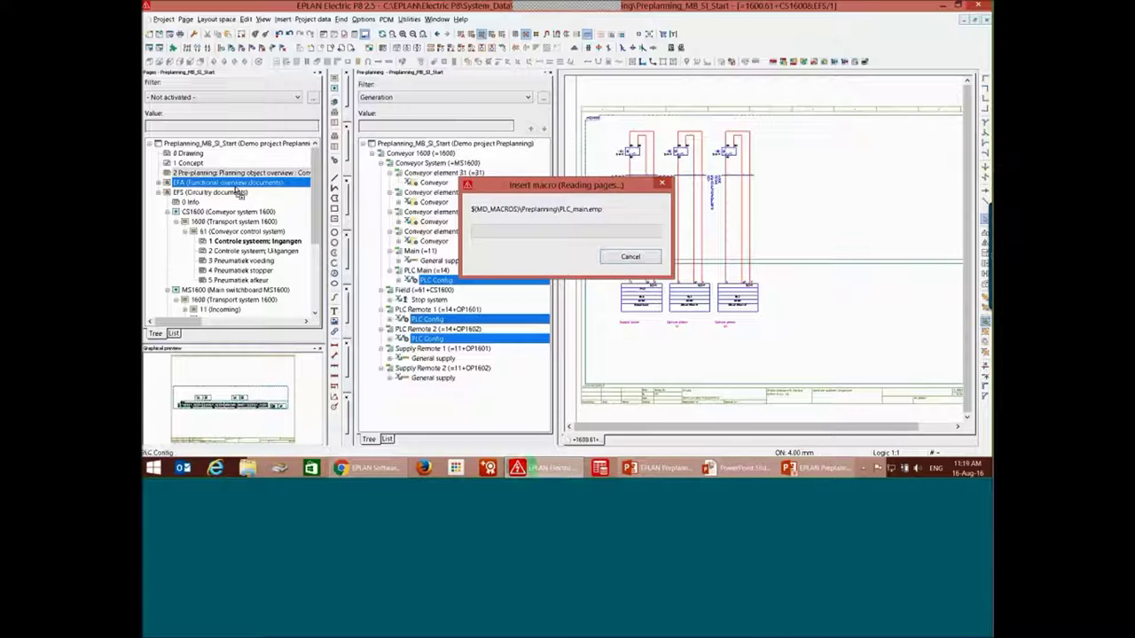
left_click(437, 278)
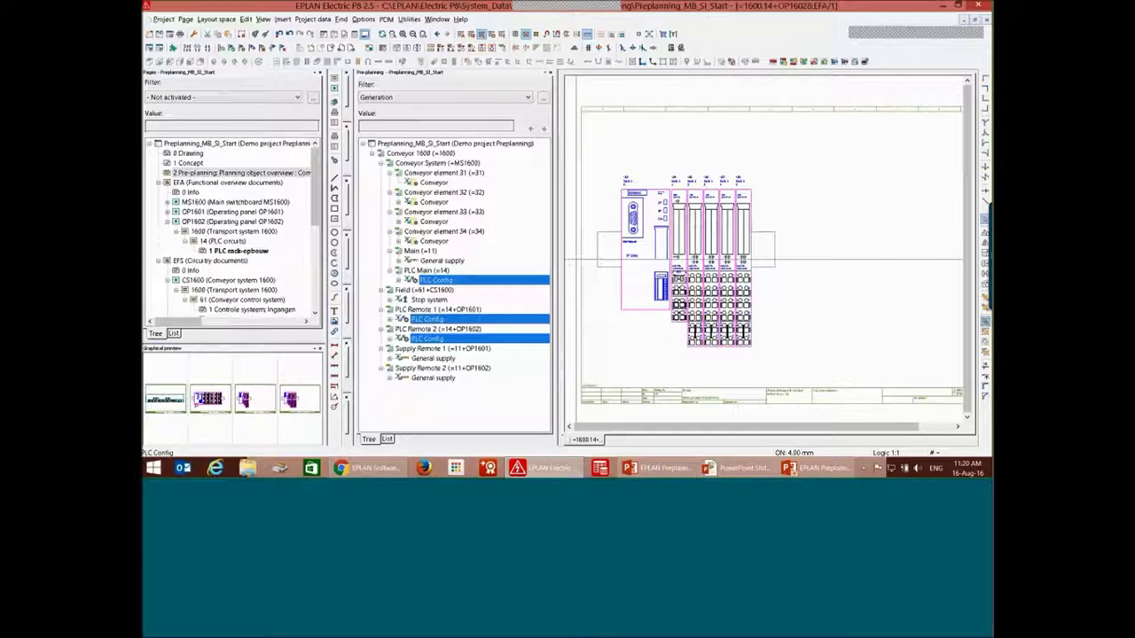
Delete the functional overview and circuitry 0 Info pages, then select the MS1600 page group
left_click(186, 191)
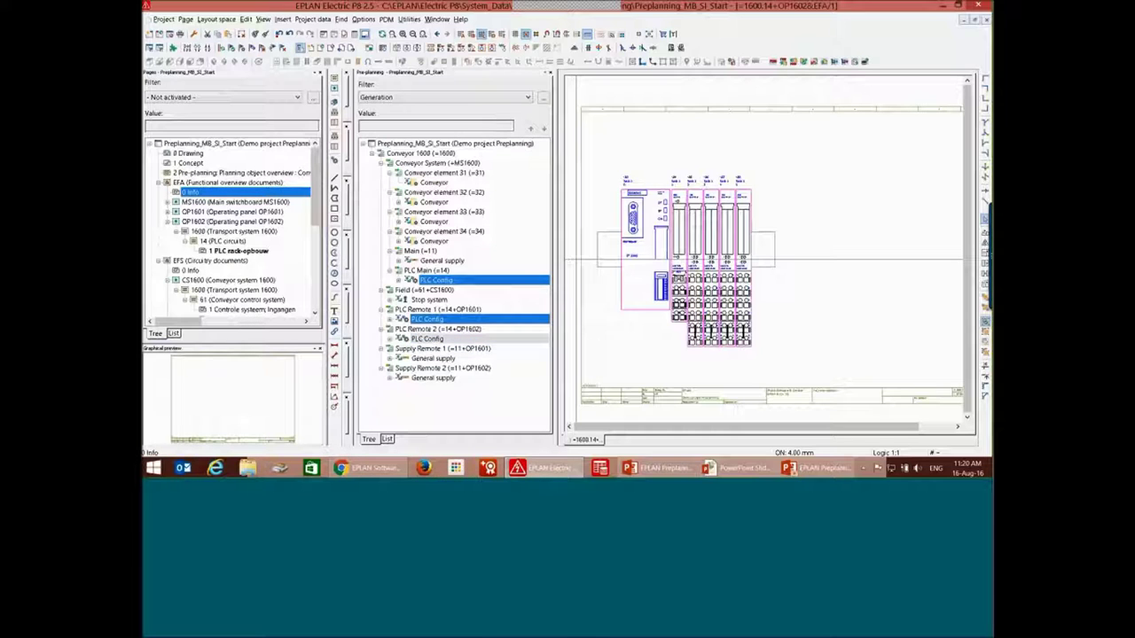
left_click(187, 270, "ctrl")
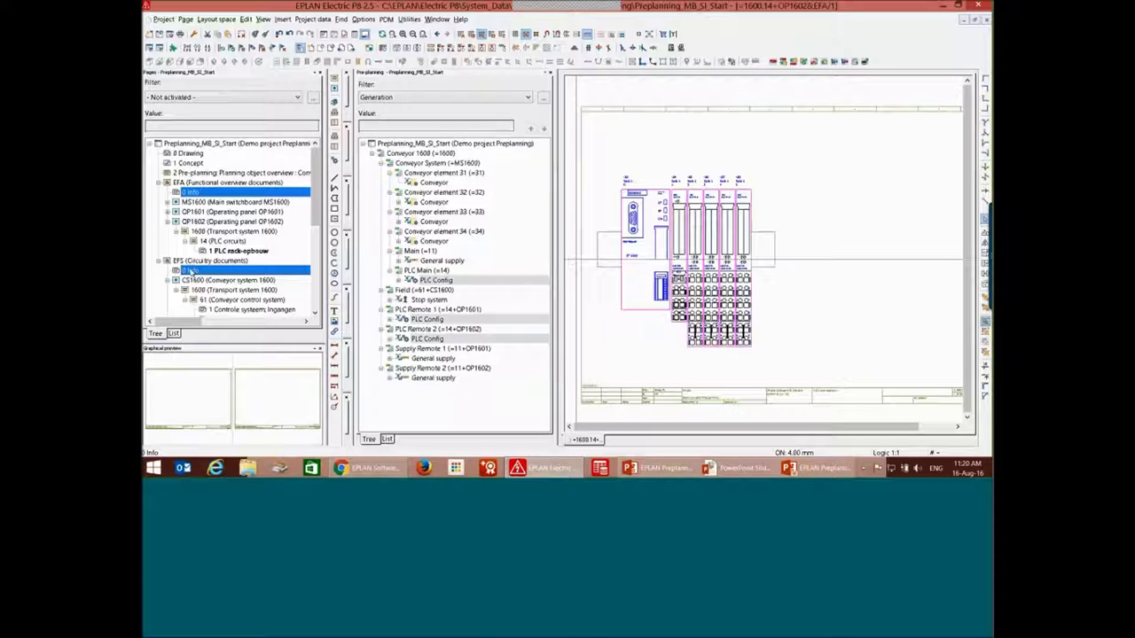
key("Delete")
left_click(535, 248)
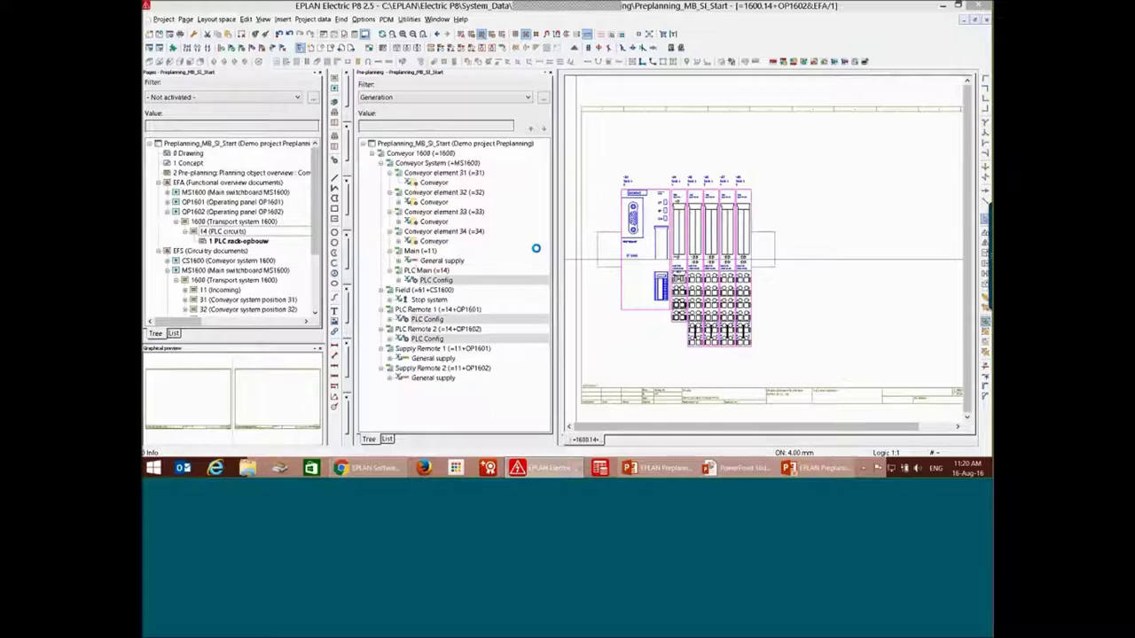
left_click(465, 280)
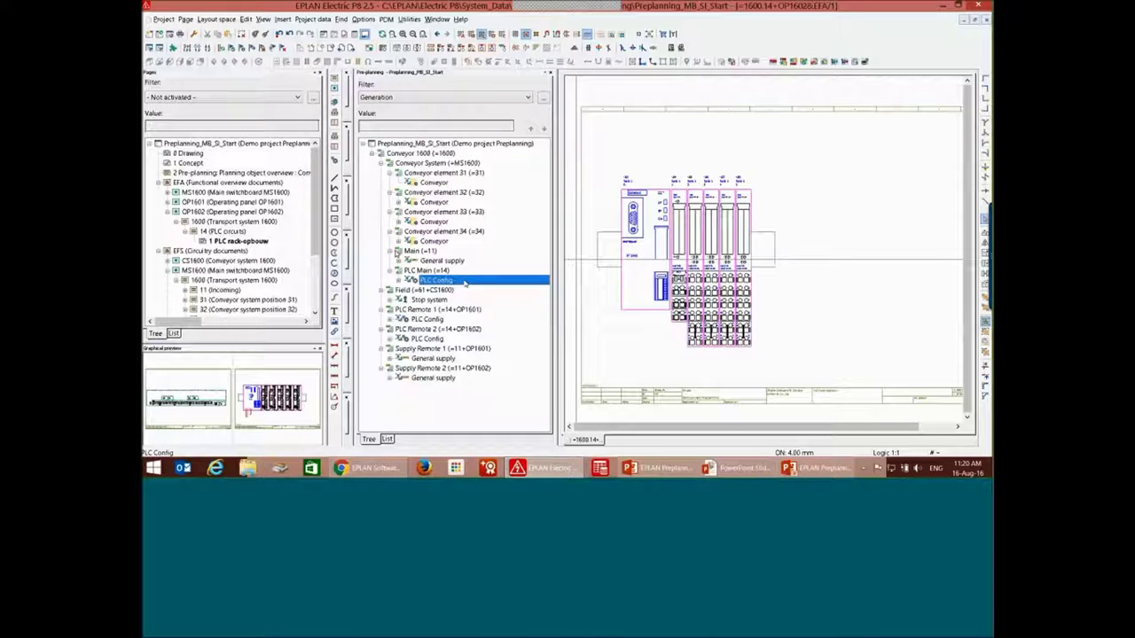
left_click(213, 193)
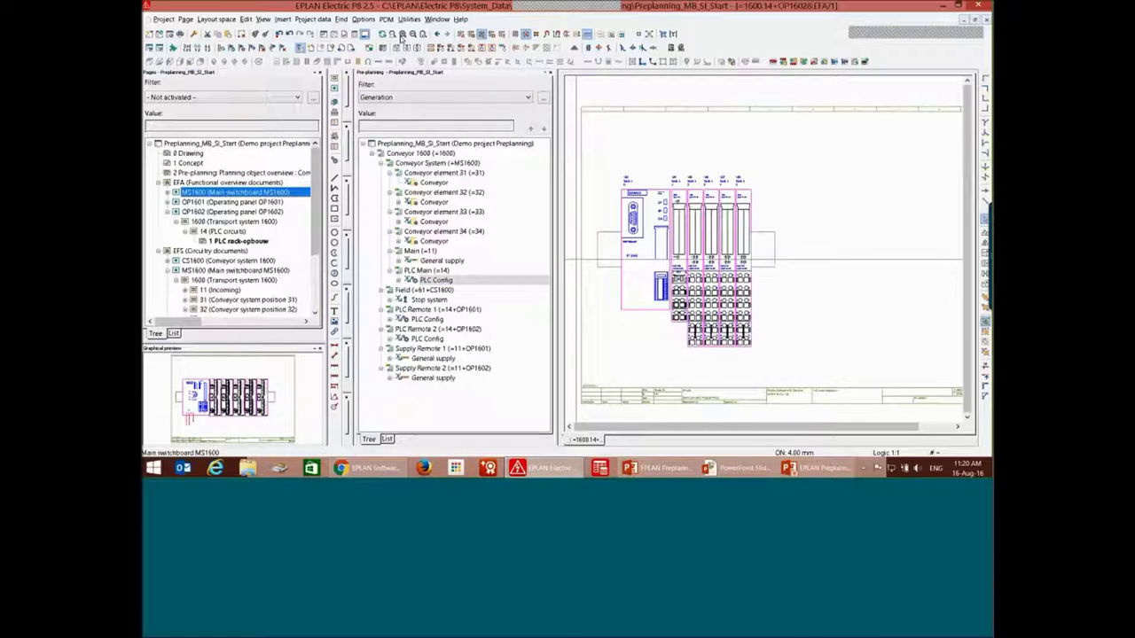
left_click(364, 19)
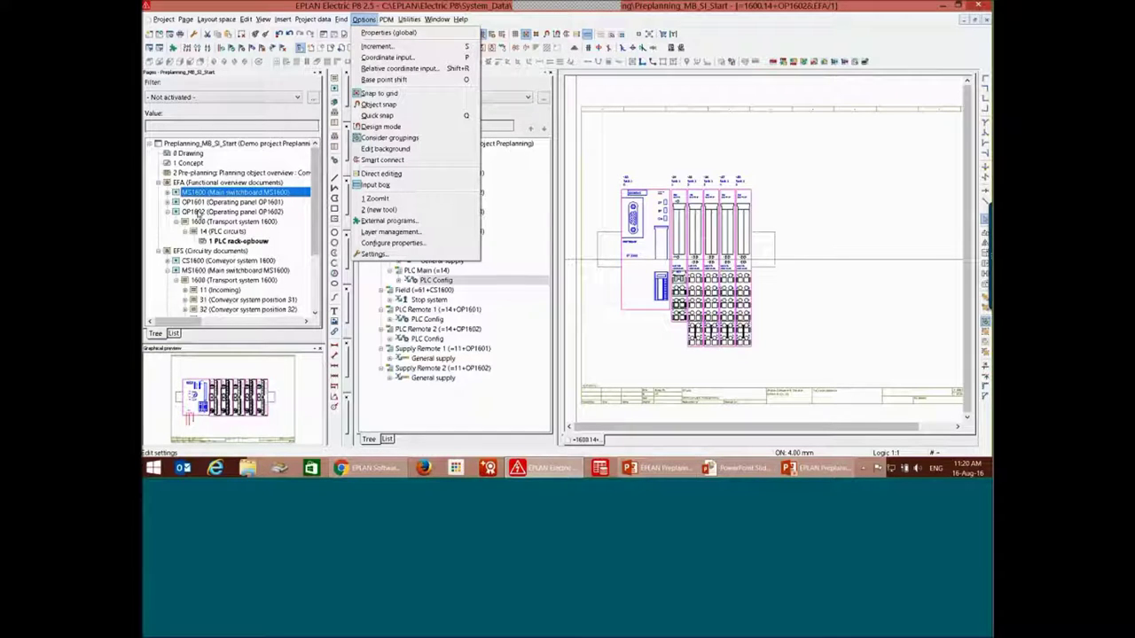
In the pages project structure settings, move Higher-level function above Mounting location and apply
left_click(372, 255)
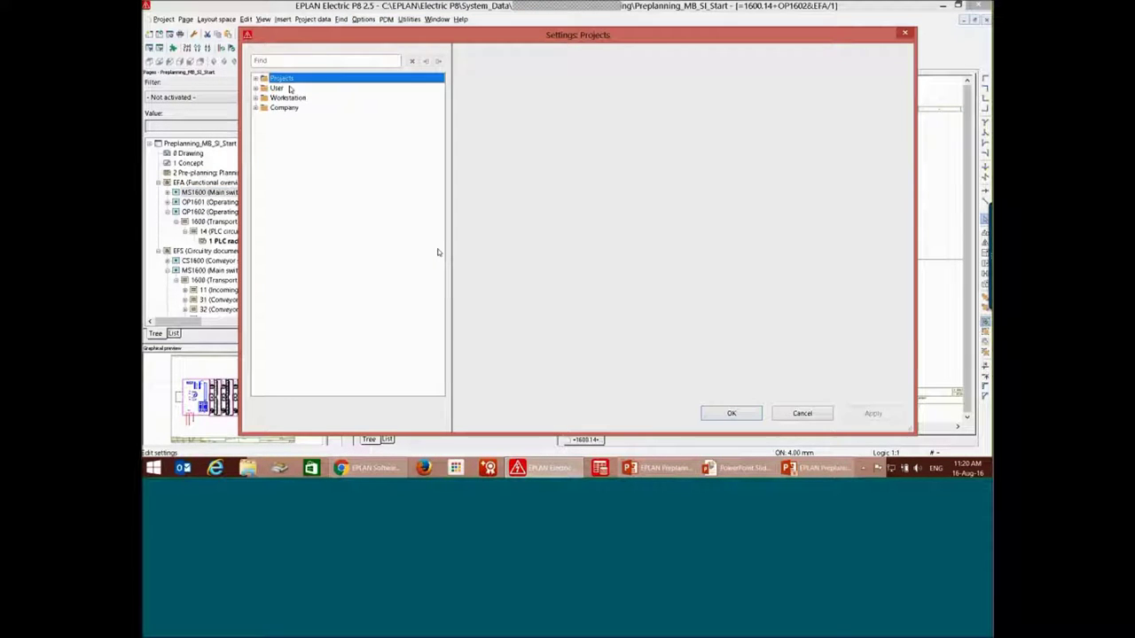
left_click(255, 79)
left_click(264, 88)
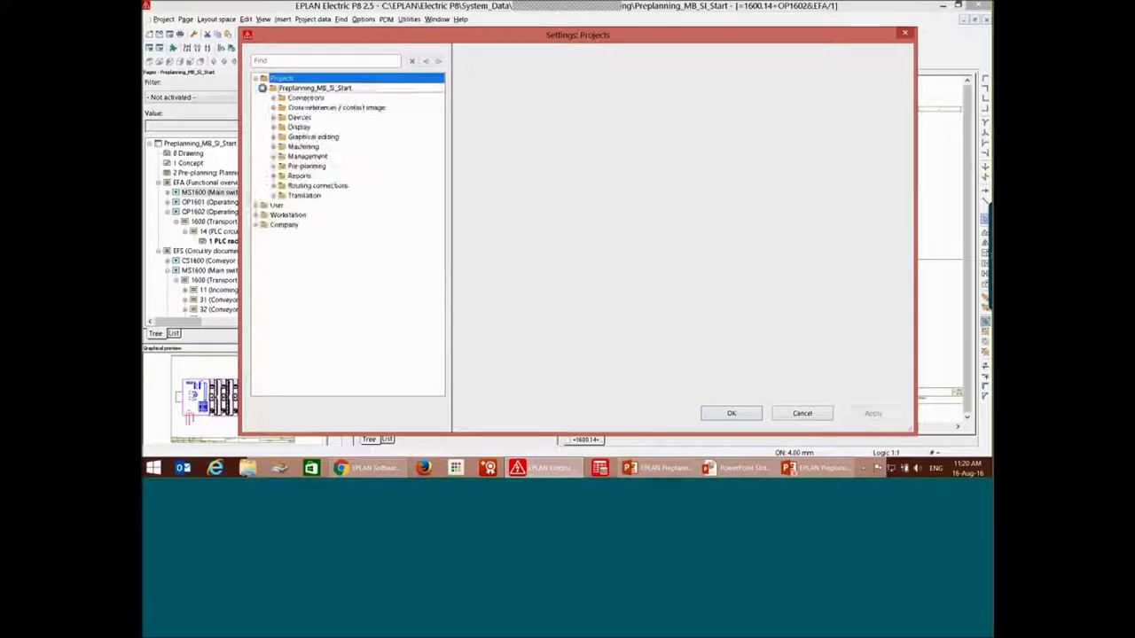
double_click(308, 138)
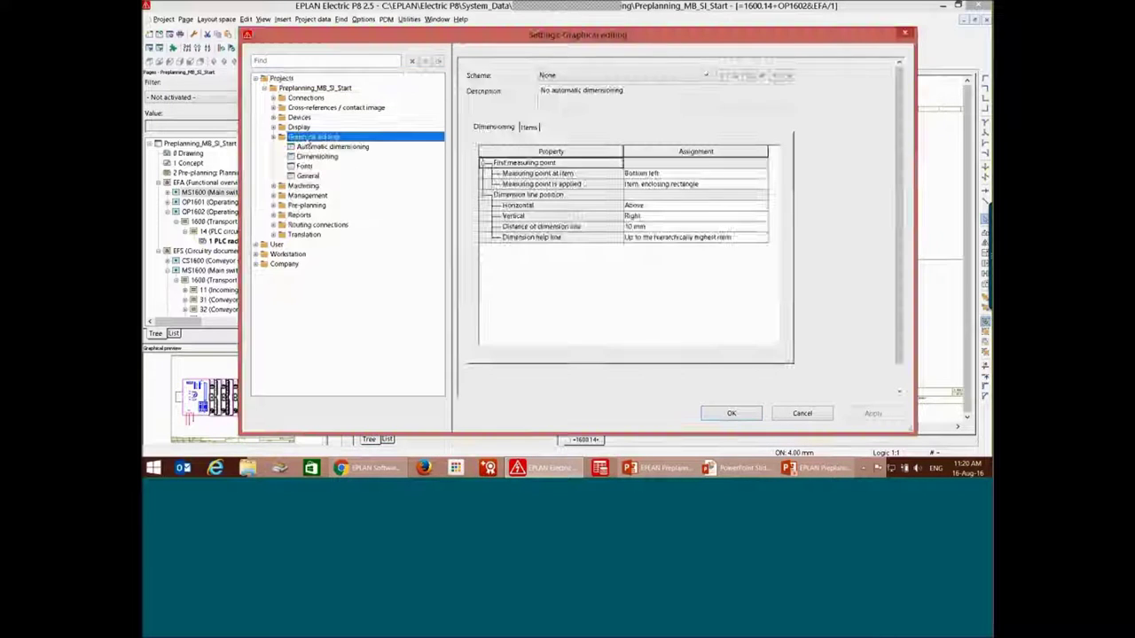
double_click(303, 128)
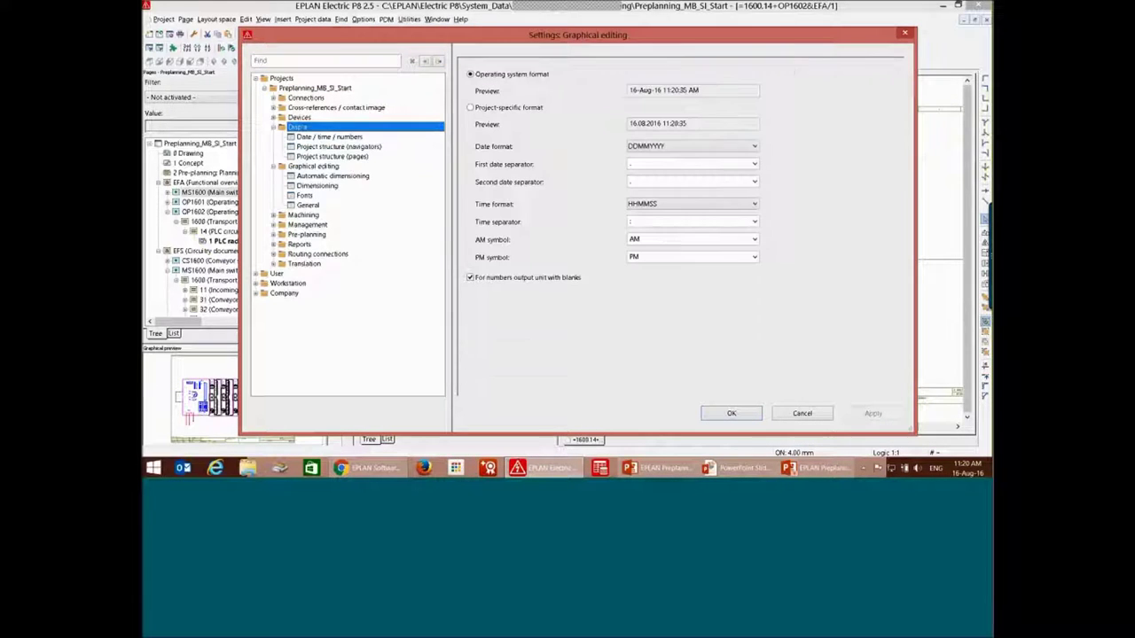
left_click(320, 147)
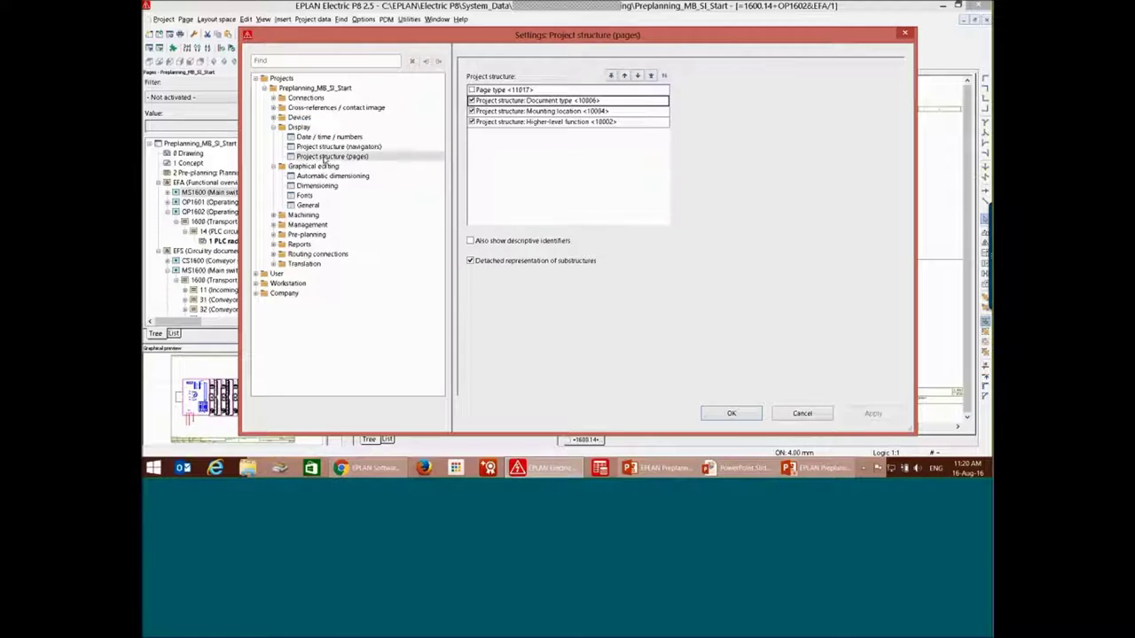
left_click(319, 157)
left_click(565, 122)
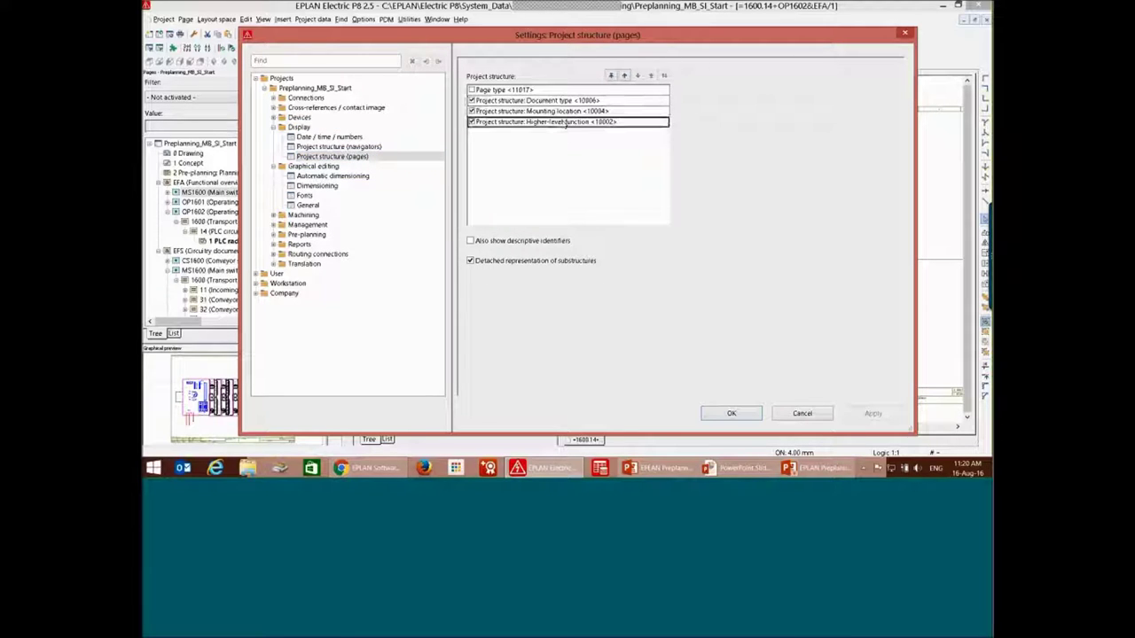
left_click(624, 76)
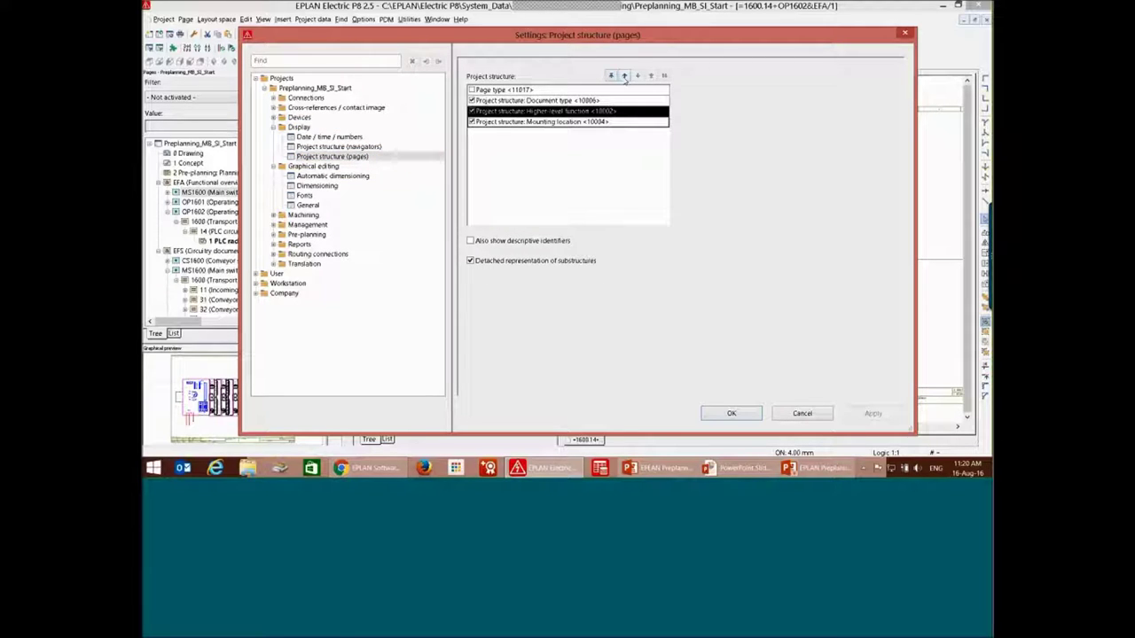
left_click(625, 76)
left_click(732, 413)
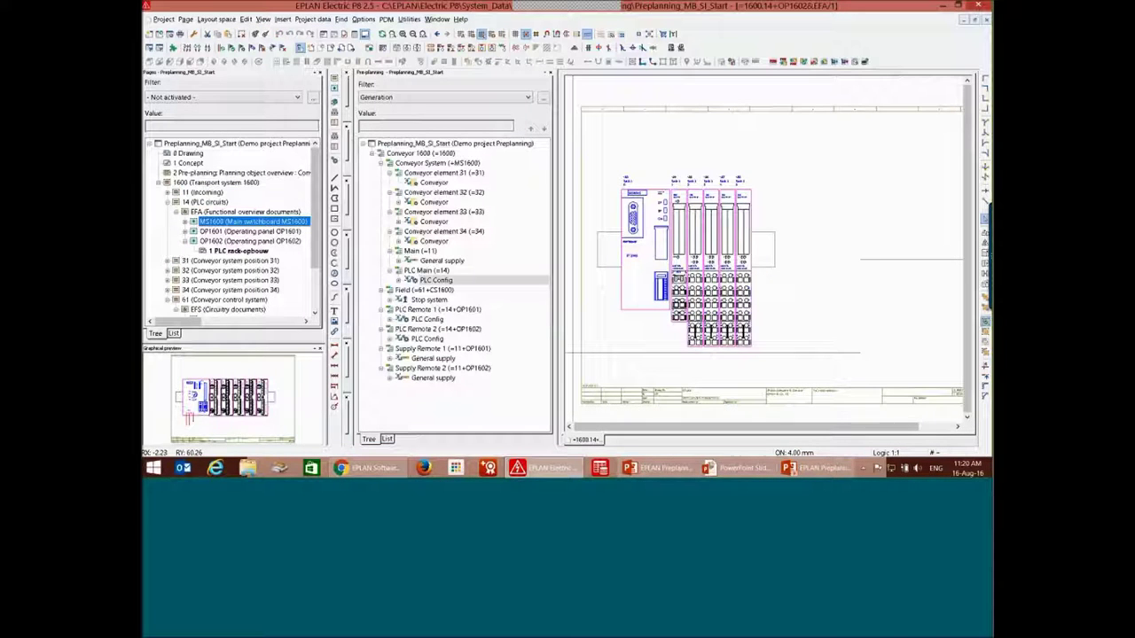
Collapse the 14 PLC circuits and 61 Conveyor control system branches in the Pages tree
left_click(200, 191)
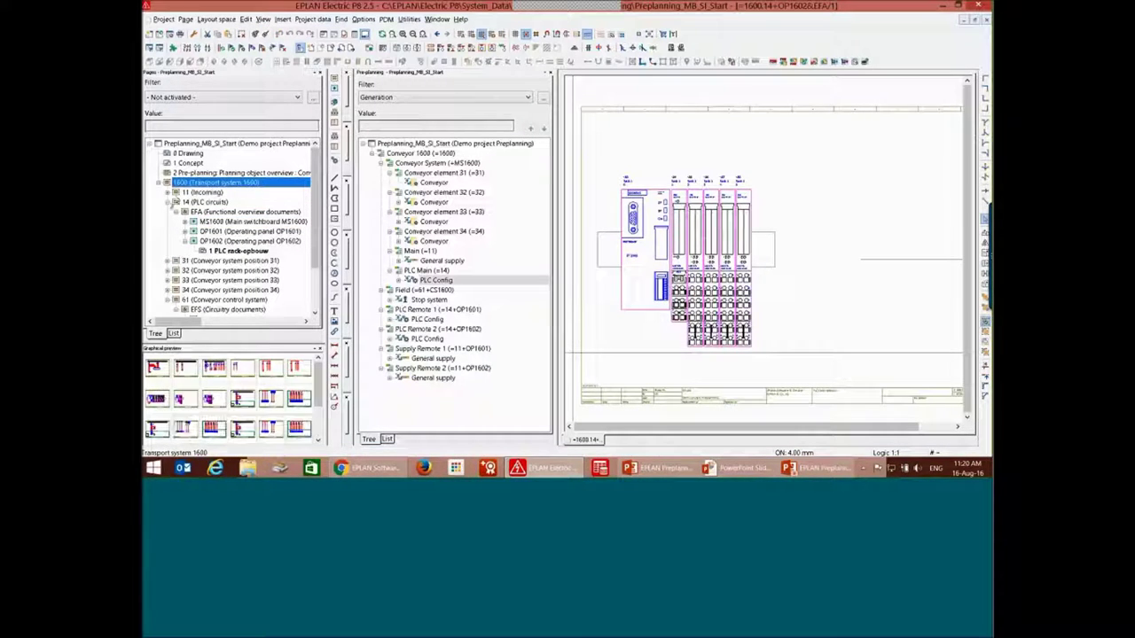
left_click(167, 202)
left_click(169, 251)
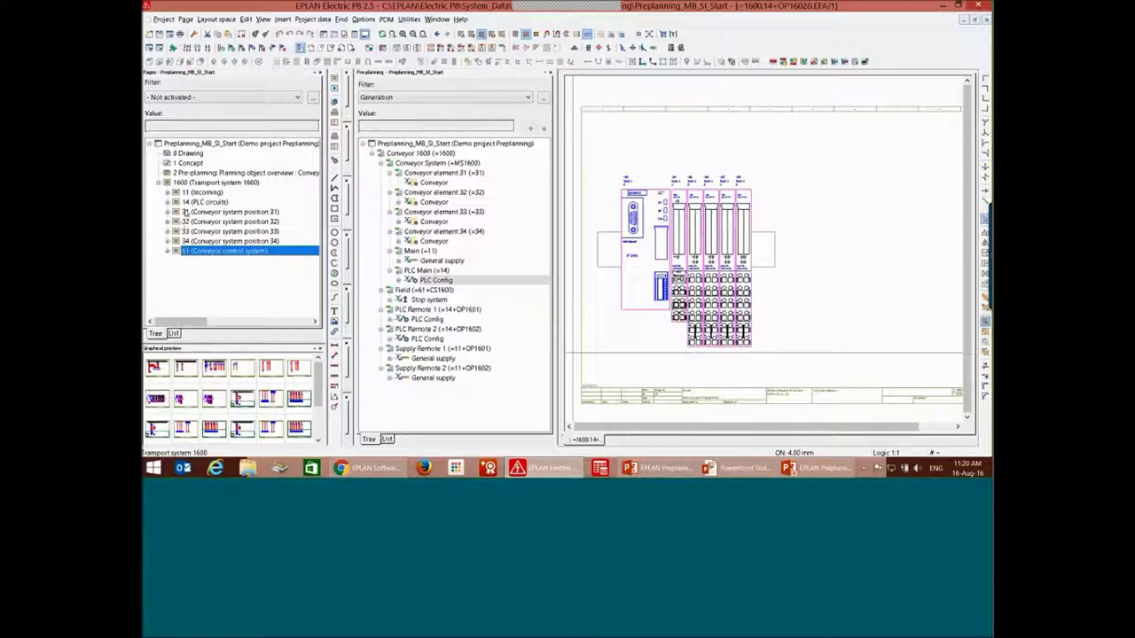
left_click(207, 191)
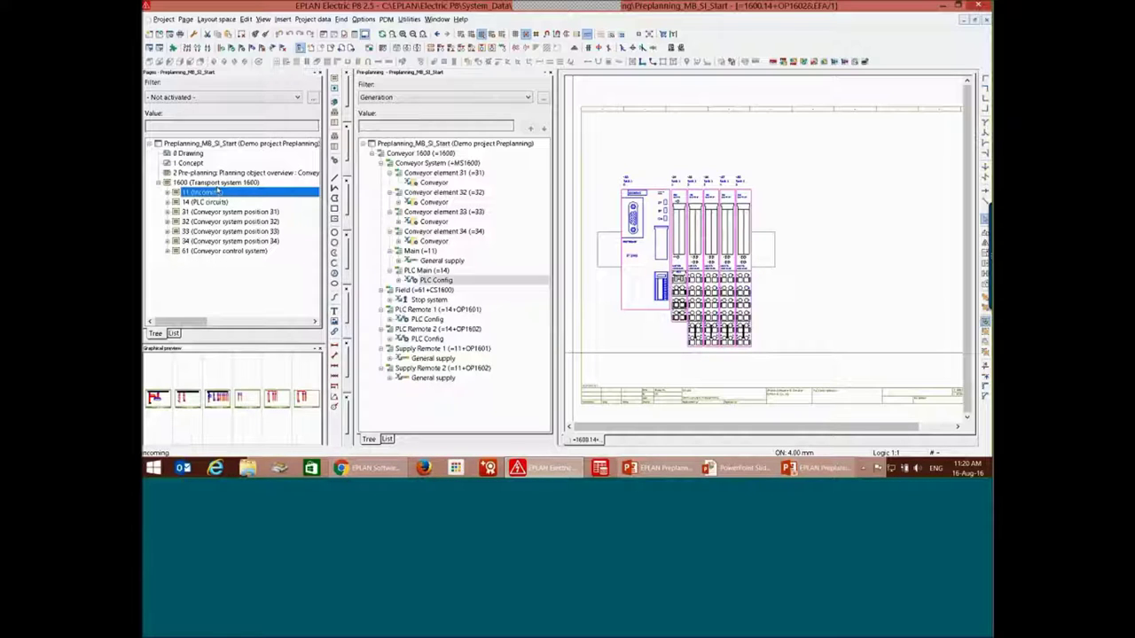
left_click(218, 191)
Expand 11 Incoming > EFS > MS1600 and open pages 1 through 4 Stuurspanning 24Vdc
left_click(168, 191)
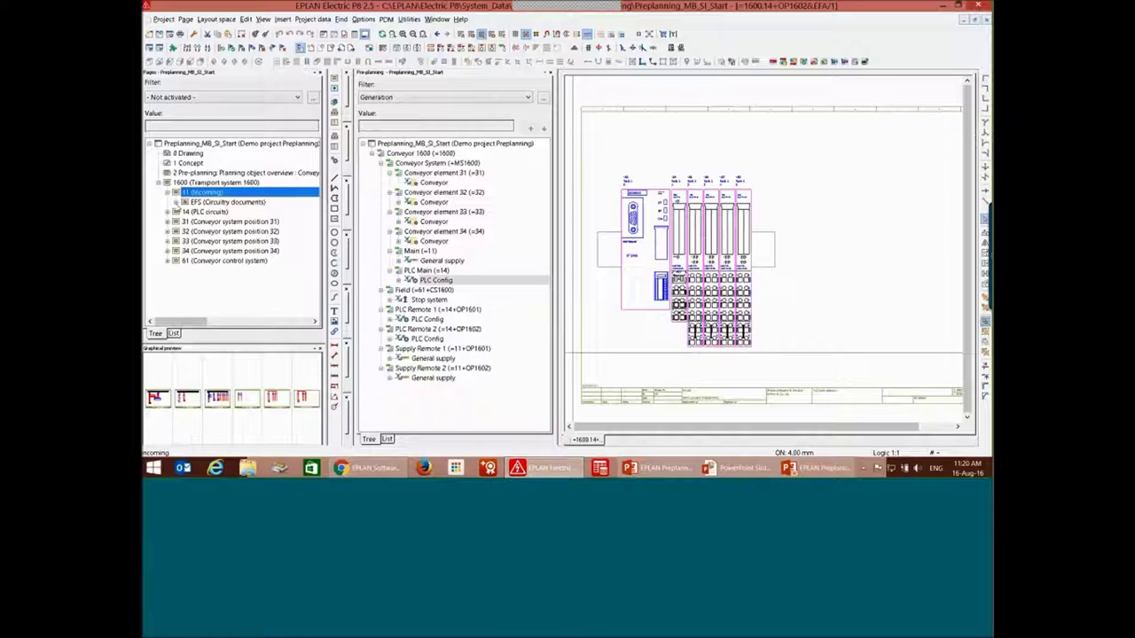
left_click(184, 203)
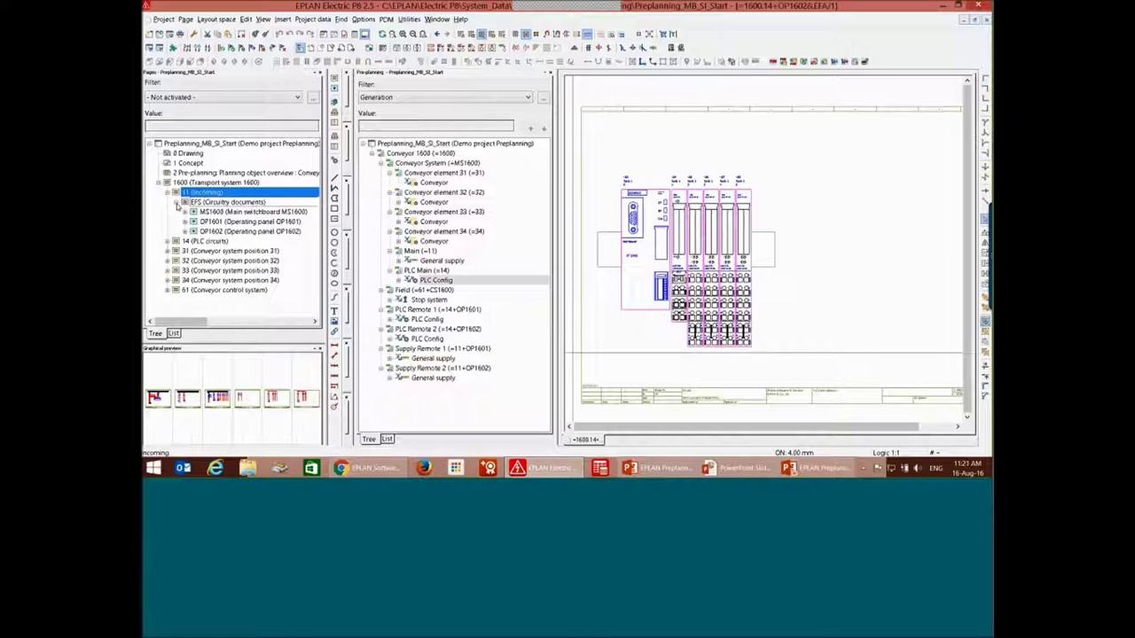
left_click(250, 212)
left_click(192, 212)
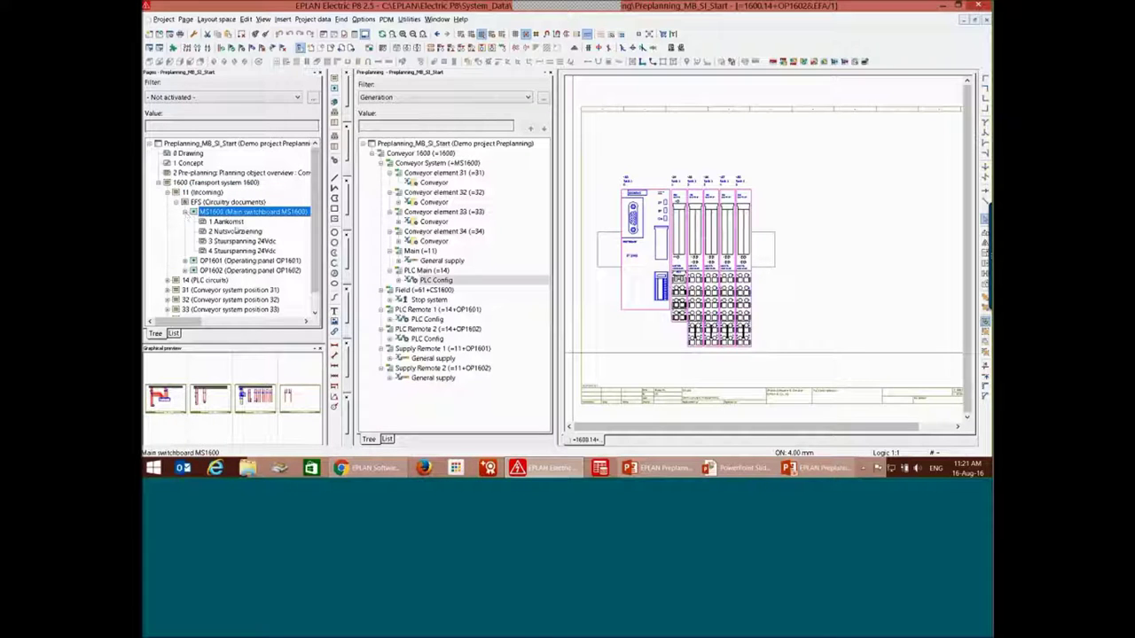
double_click(229, 221)
left_click(234, 231)
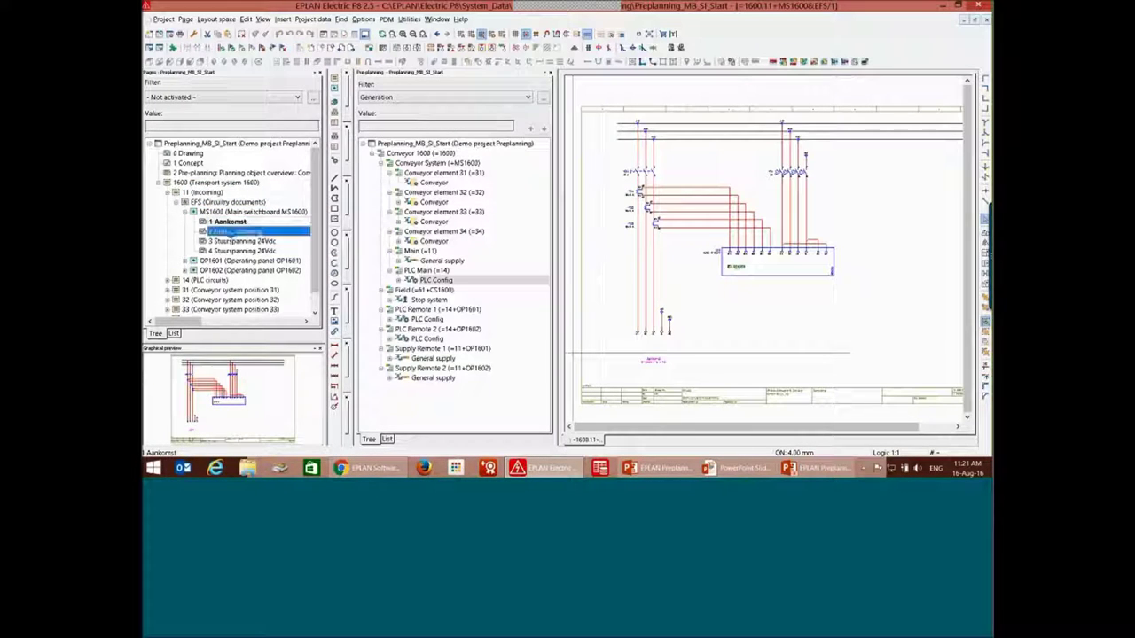
double_click(233, 232)
double_click(233, 241)
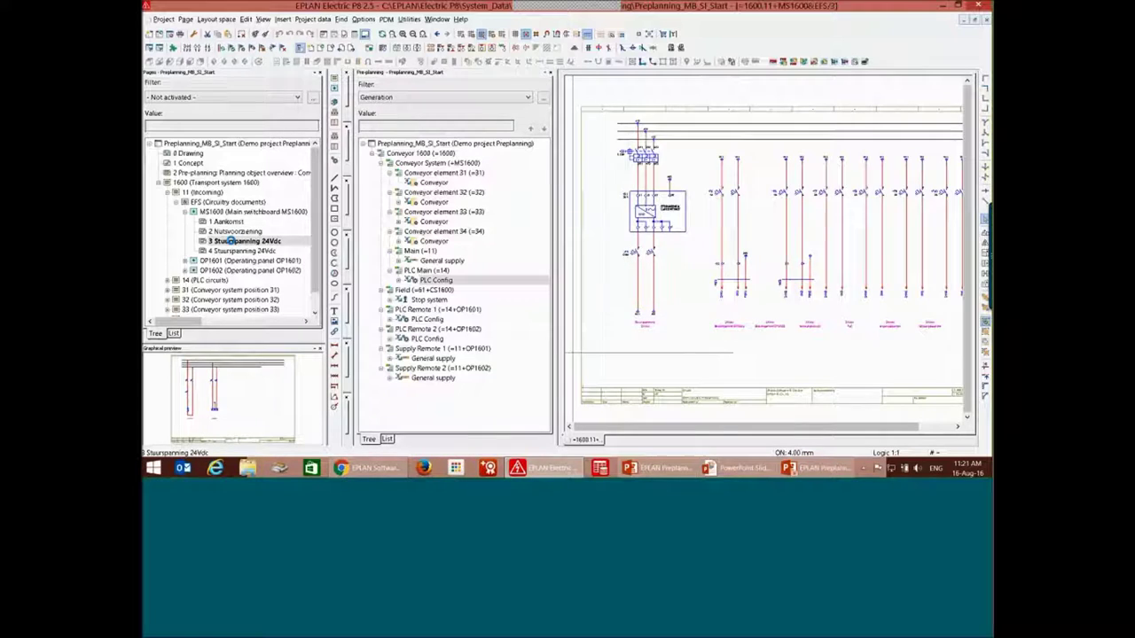
double_click(235, 251)
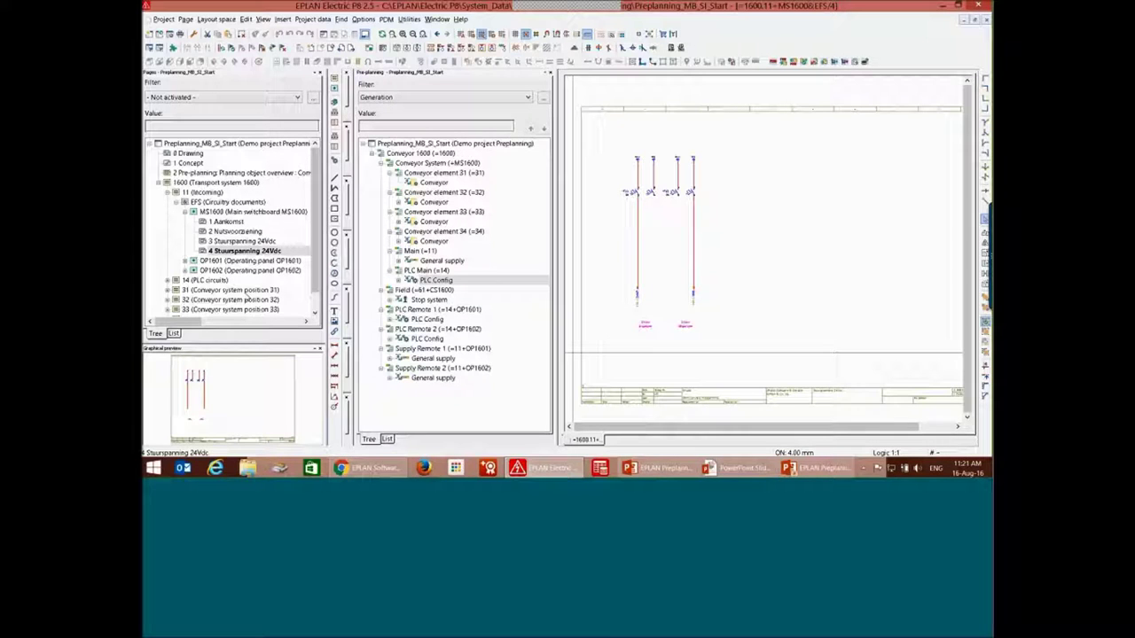
left_click(245, 293)
Open position 31's page 2 Sturing motor rollenbaan and window-select its contact table
key("Right")
key("Right")
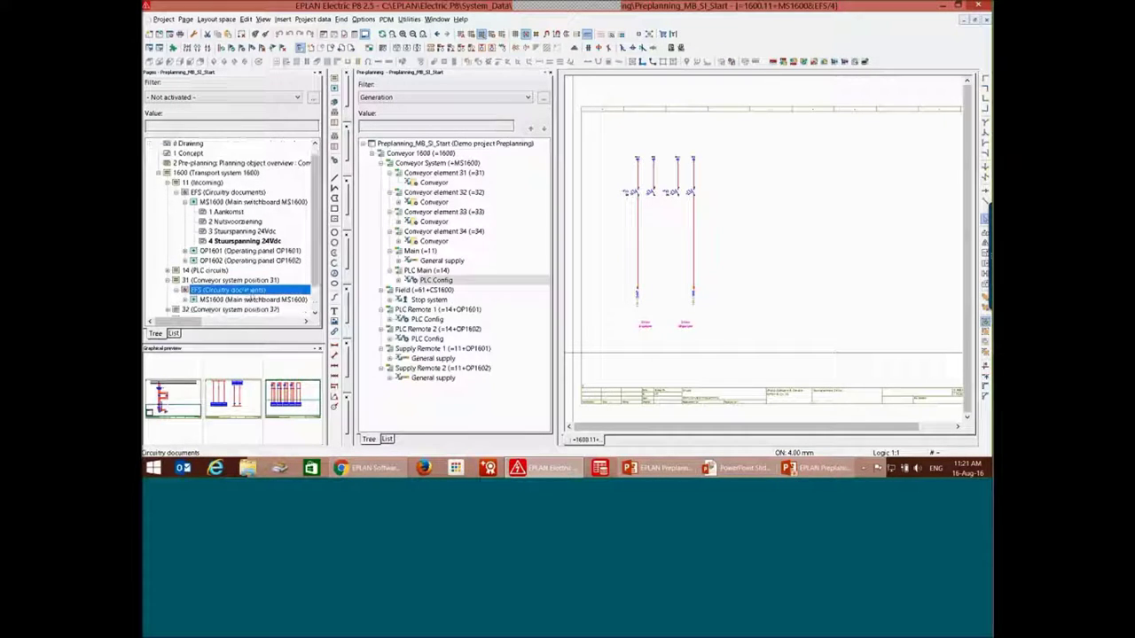
key("Down")
key("Right")
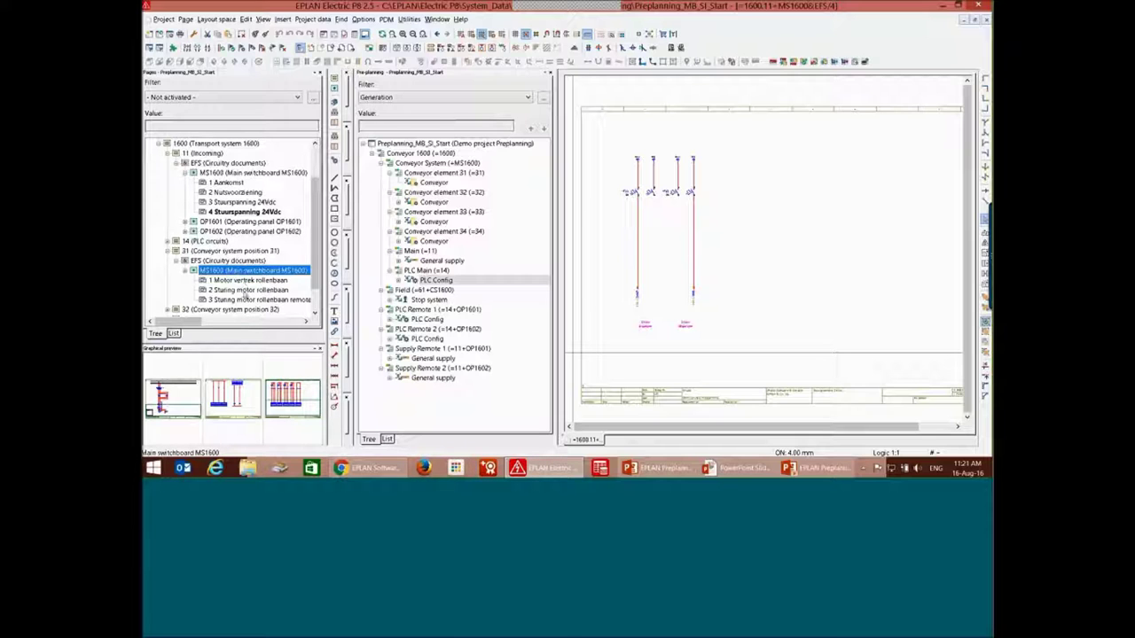
left_click(246, 292)
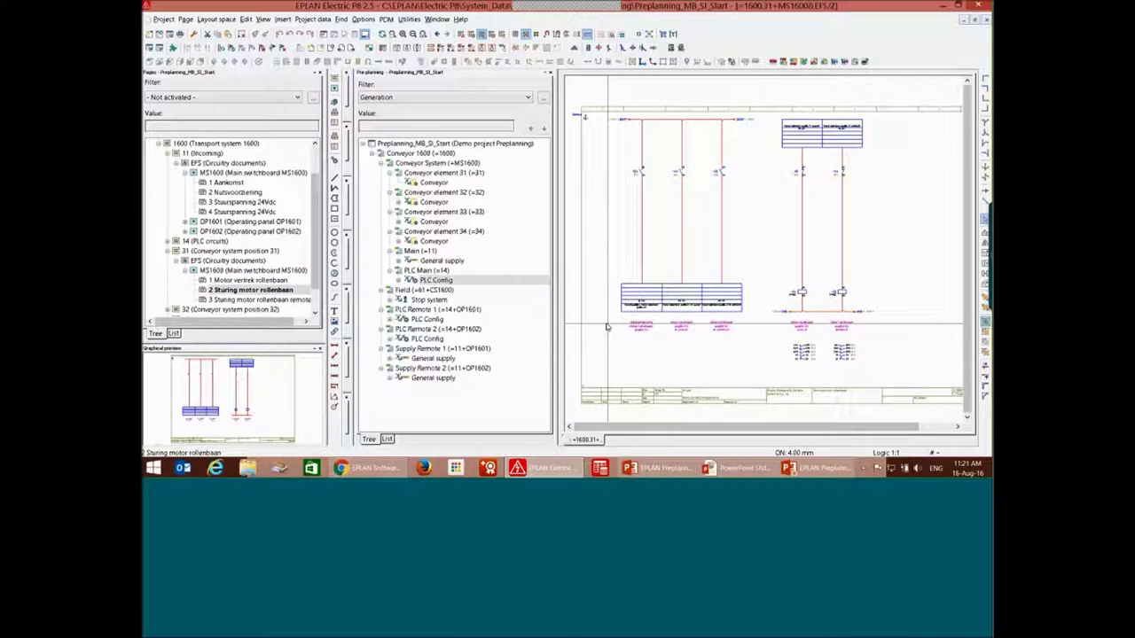
scroll(613, 314, "up", 3)
scroll(614, 186, "down", 2)
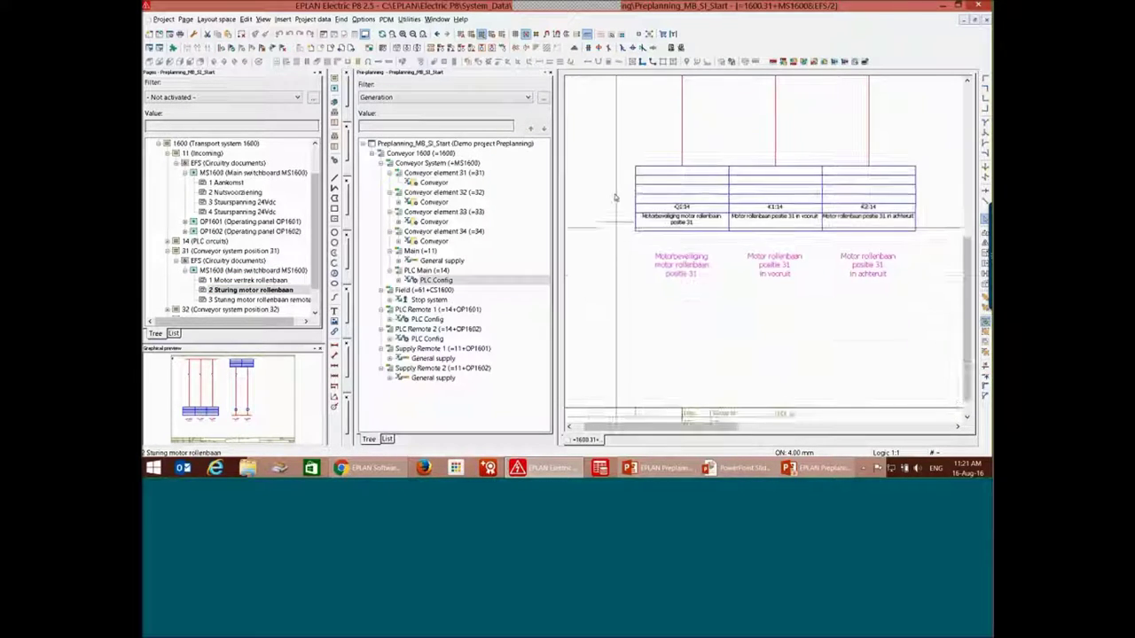
left_click_drag(620, 133, 926, 301)
left_click(926, 301)
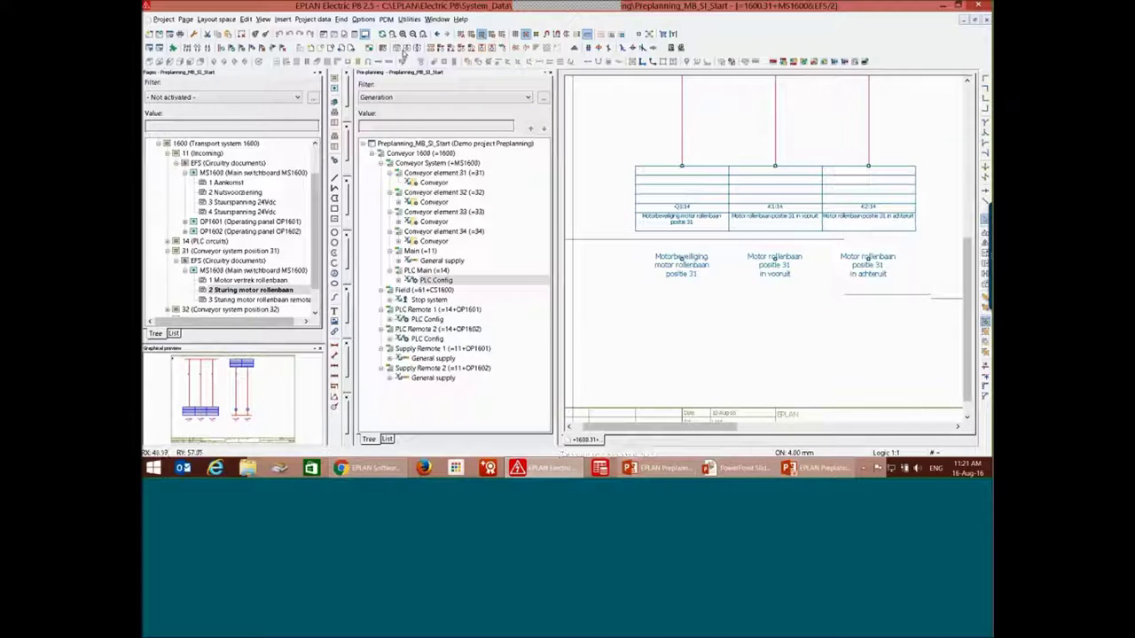
Assign existing PLC connection points 2–4 of A2 blockwise to the contacts, then jump to the rack page
left_click(313, 18)
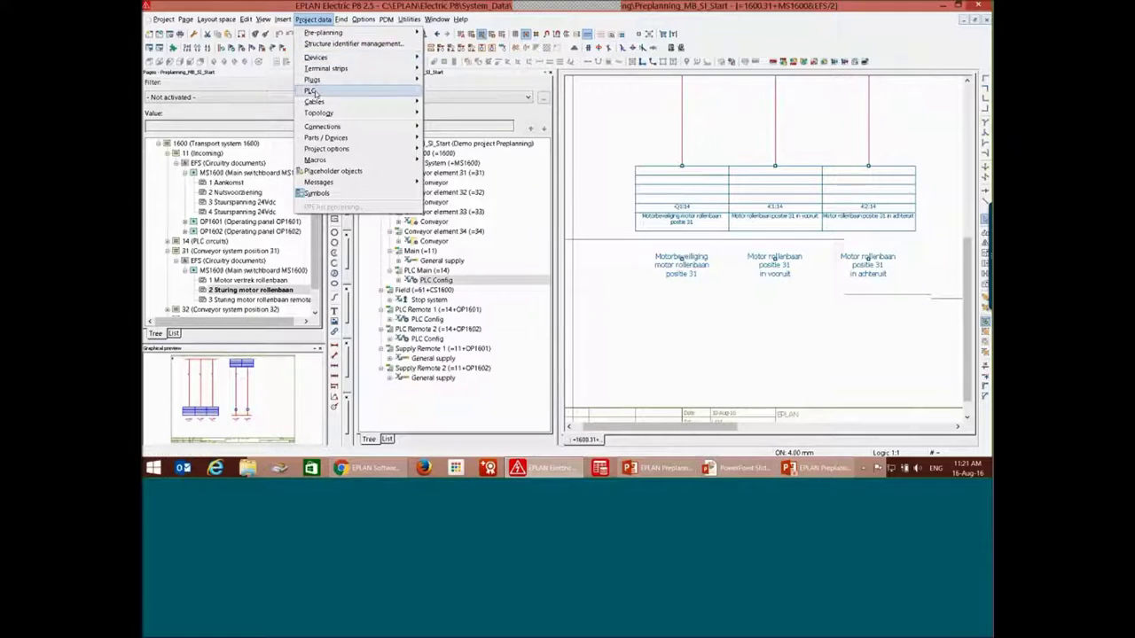
mouse_move(323, 102)
left_click(479, 101)
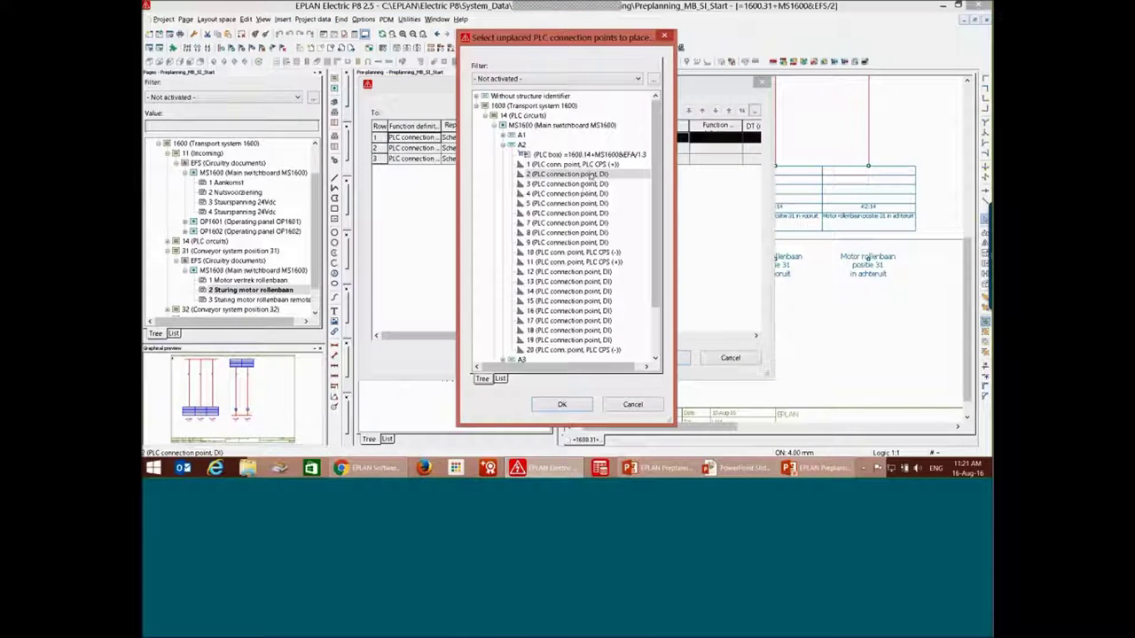
left_click(590, 174)
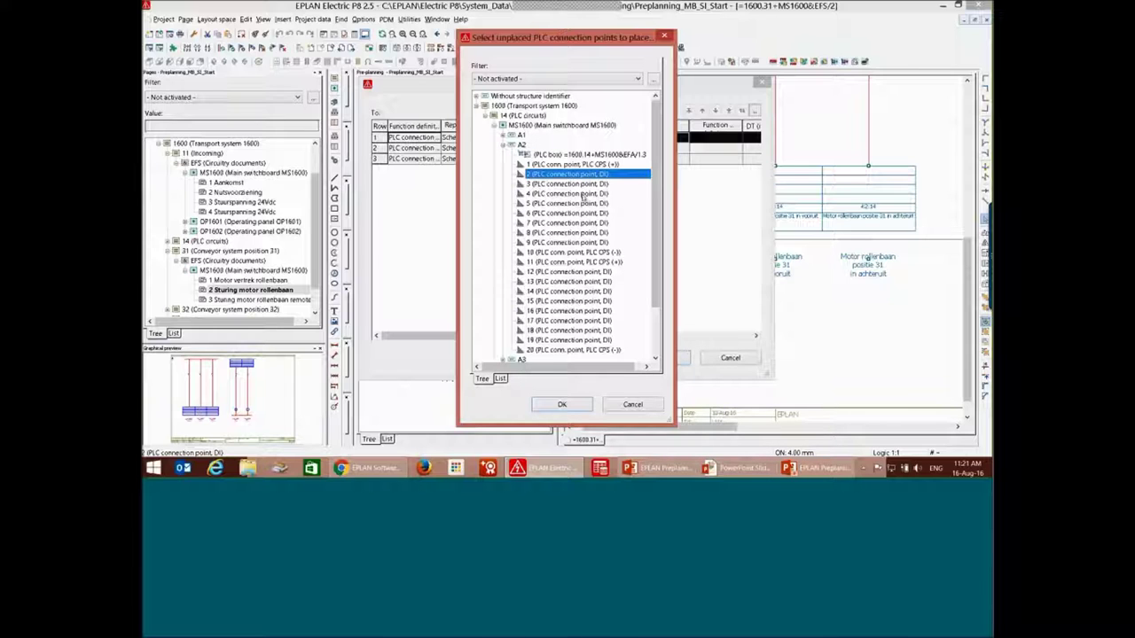
left_click(582, 195, "shift")
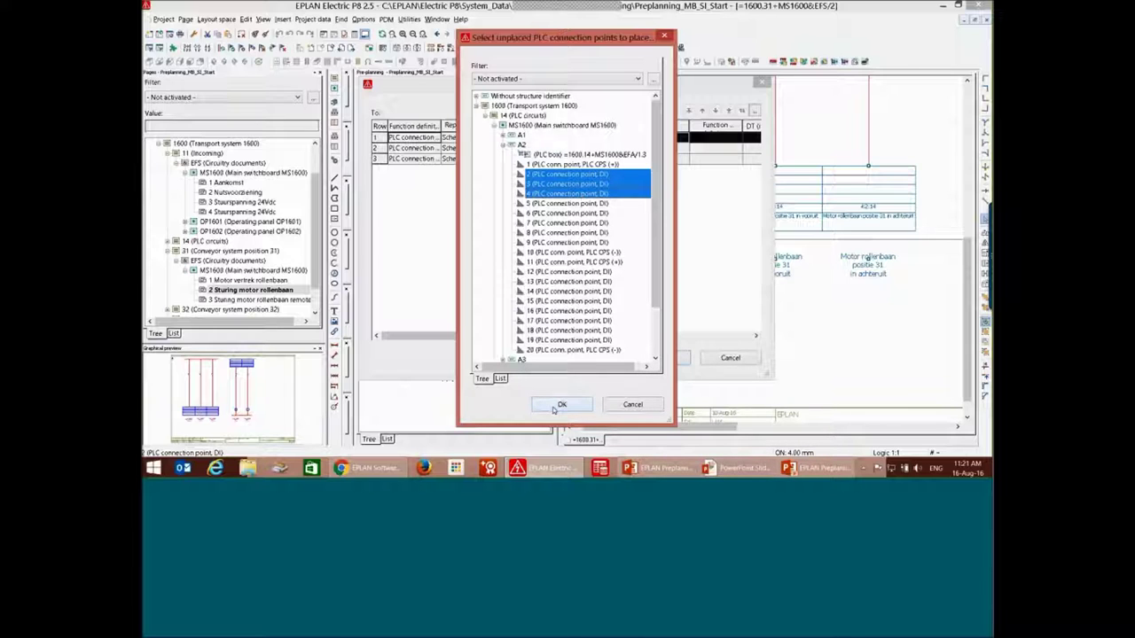
left_click(555, 405)
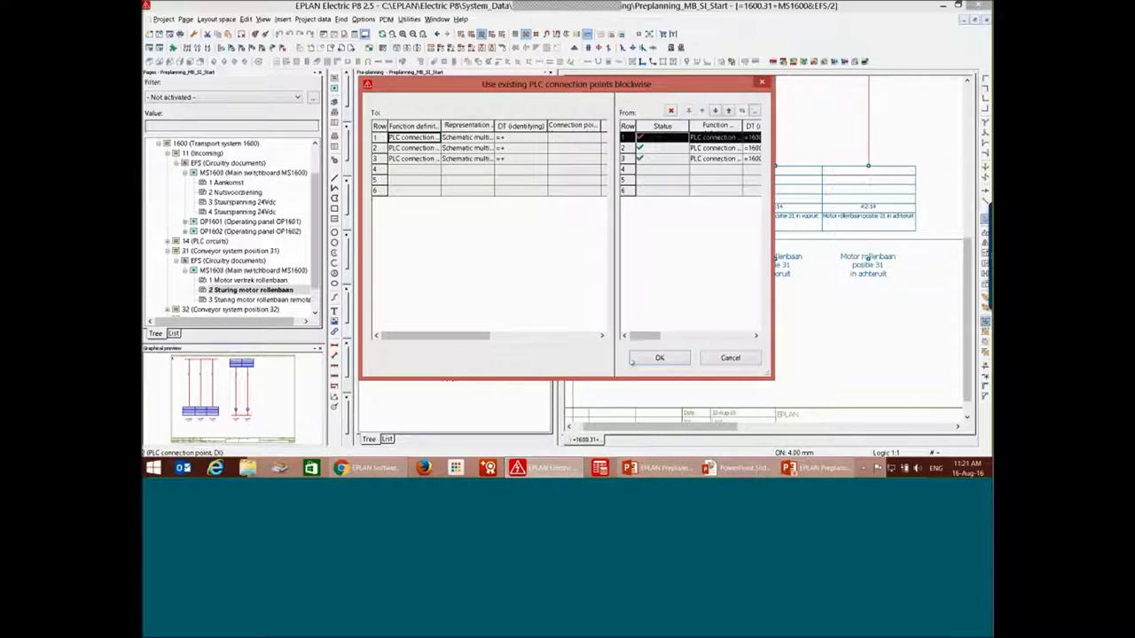
left_click(659, 357)
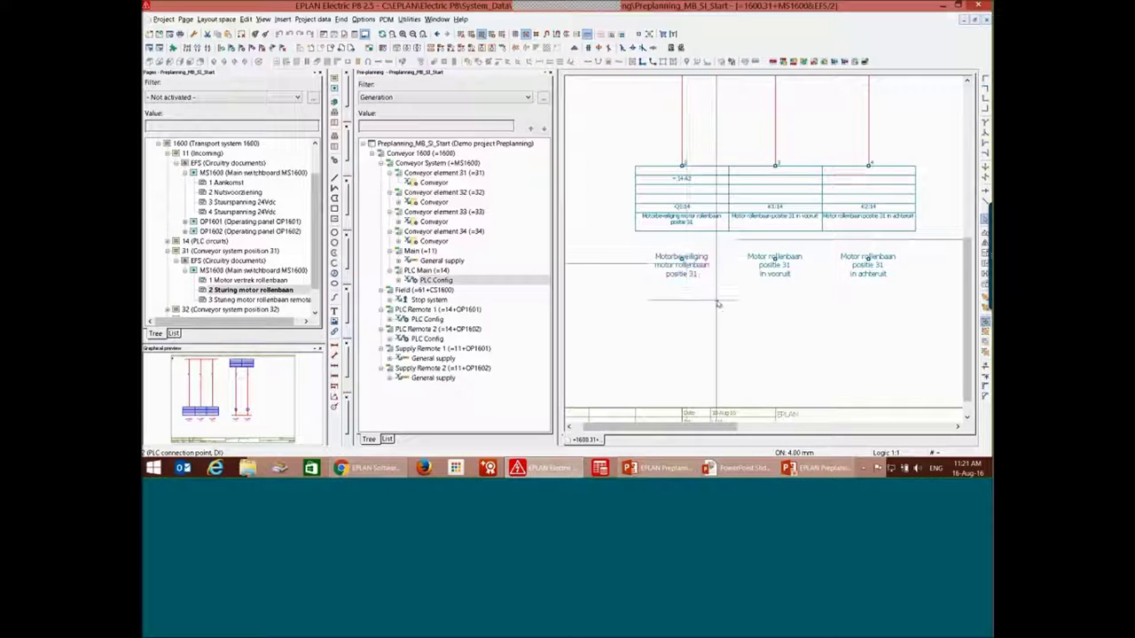
scroll(758, 237, "up", 2)
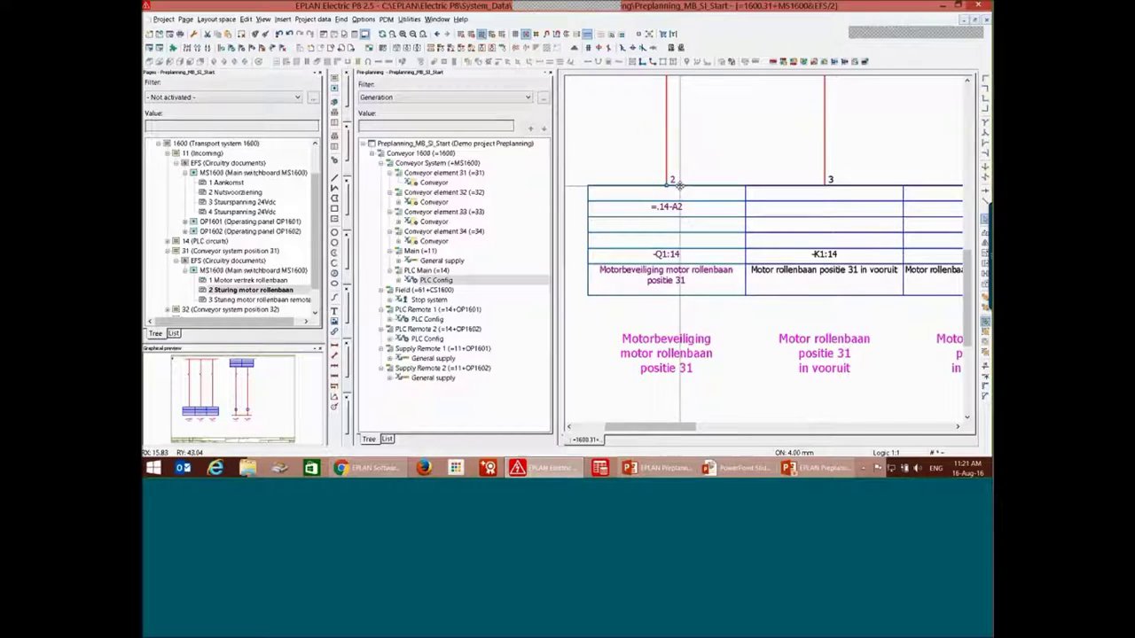
key("f")
scroll(765, 251, "down", 2)
scroll(766, 250, "down", 3)
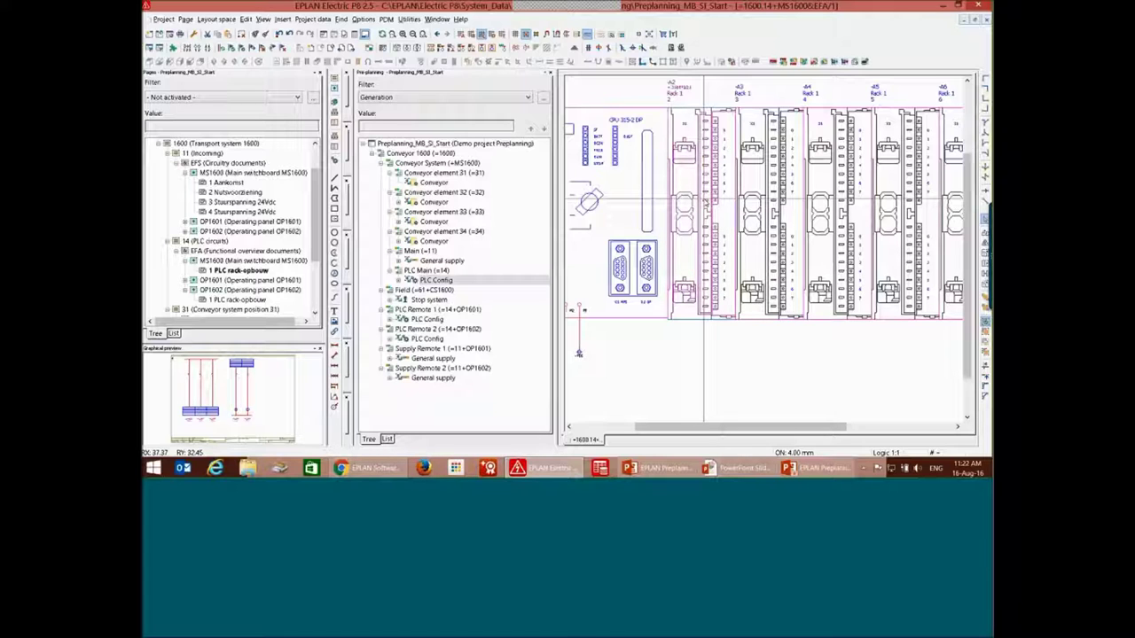
scroll(704, 201, "down", 3)
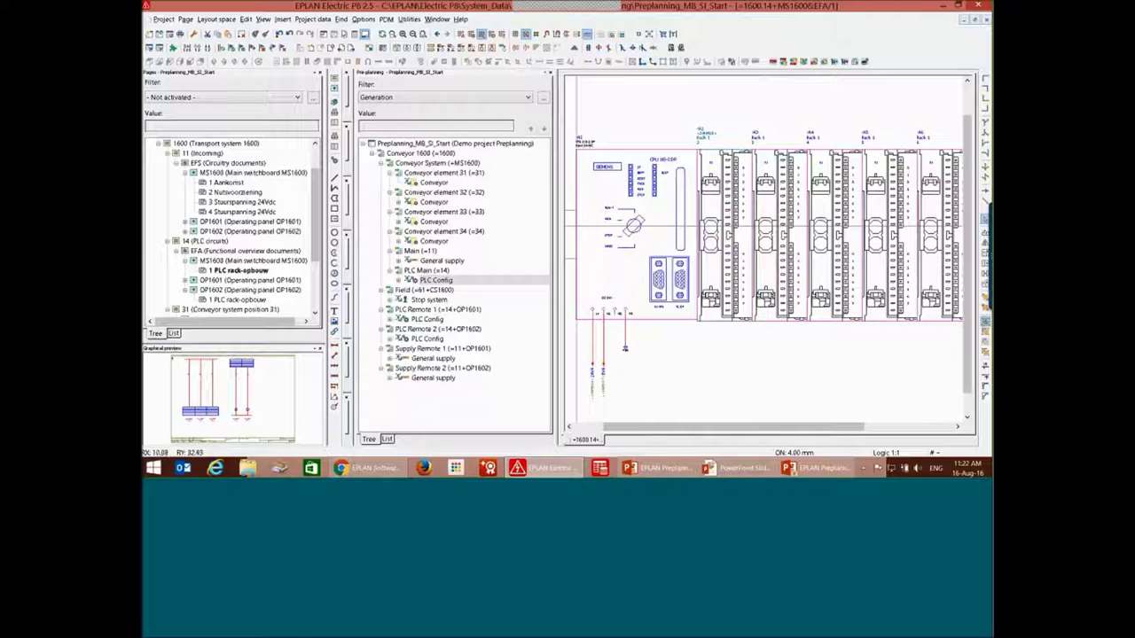
left_click(175, 145)
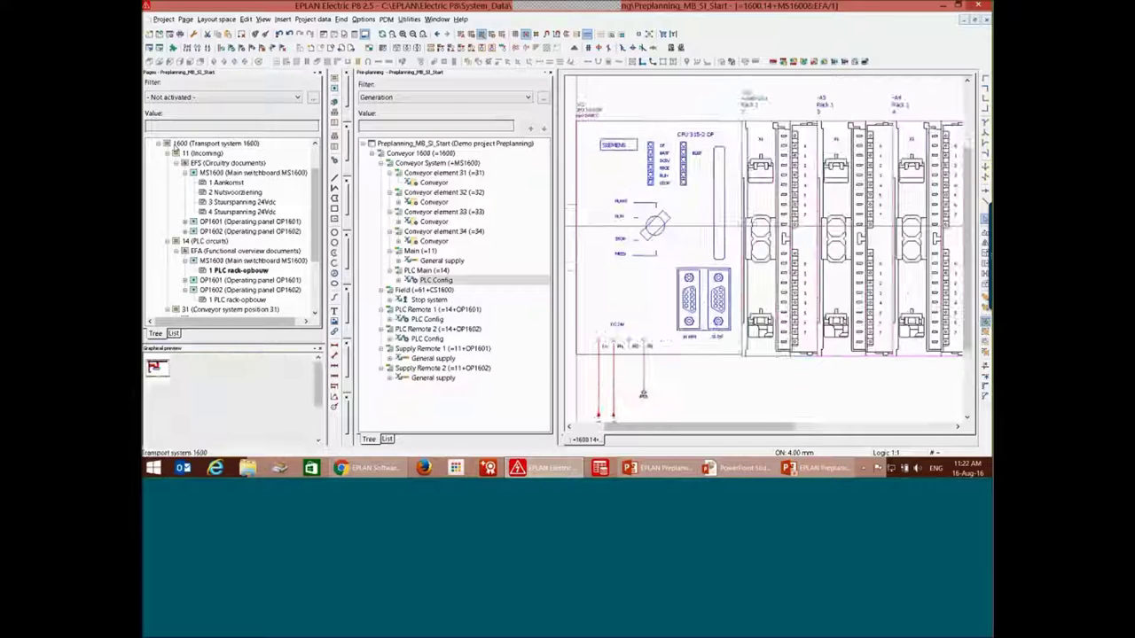
Open the 1 Concept page, widen the drawing area and pan across the conveyor, PLC and supply layout
scroll(175, 144, "up", 1)
left_click(188, 152)
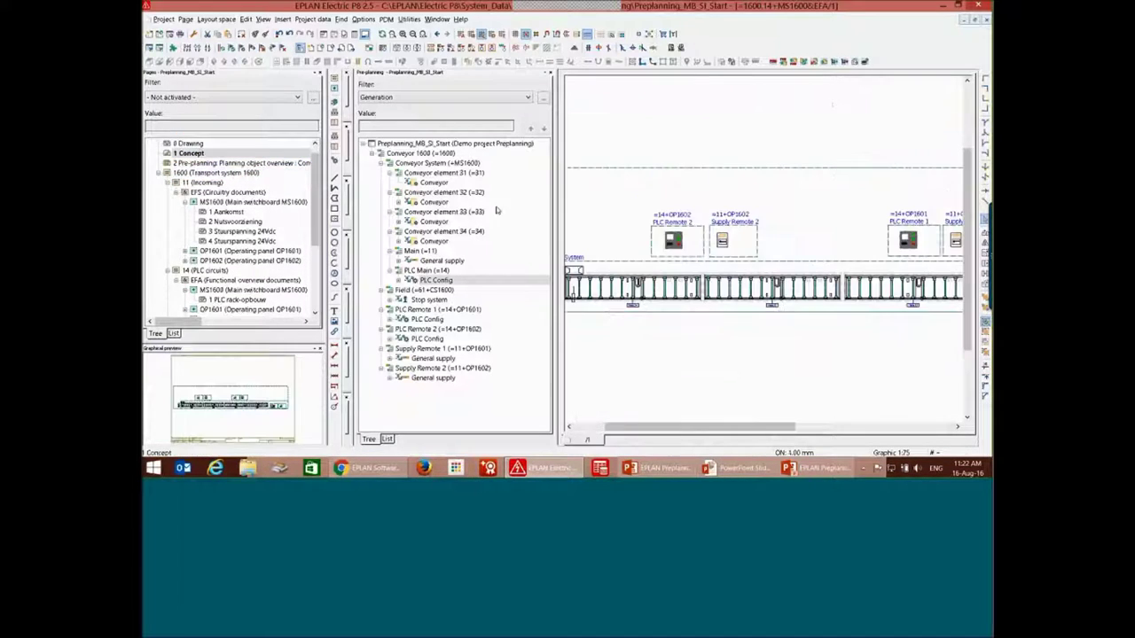
scroll(690, 214, "down", 3)
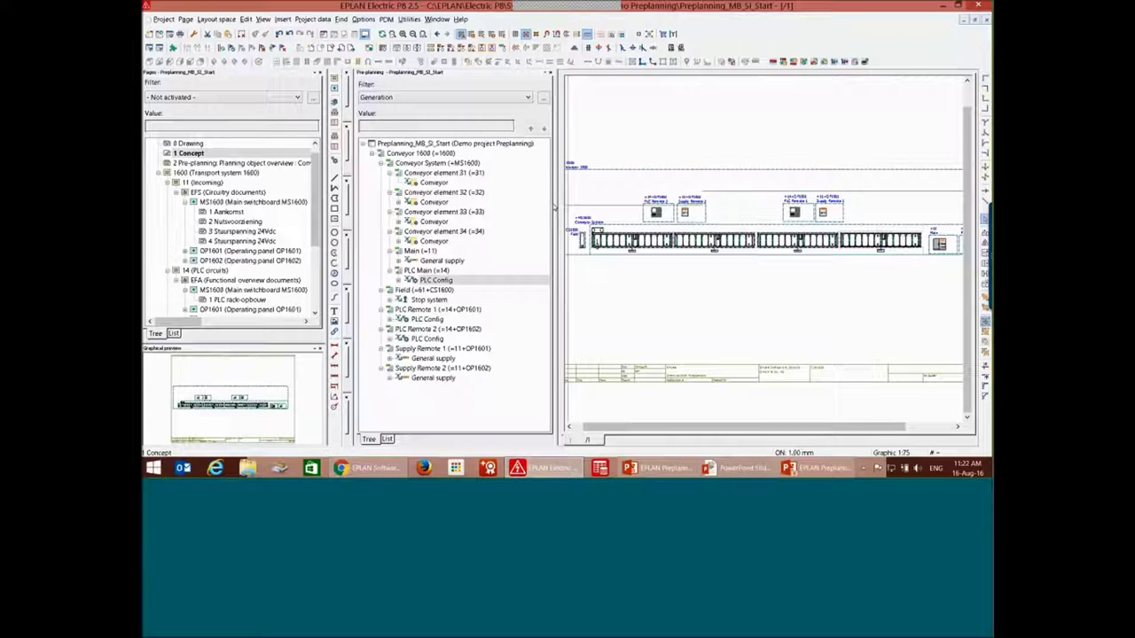
left_click_drag(556, 208, 458, 207)
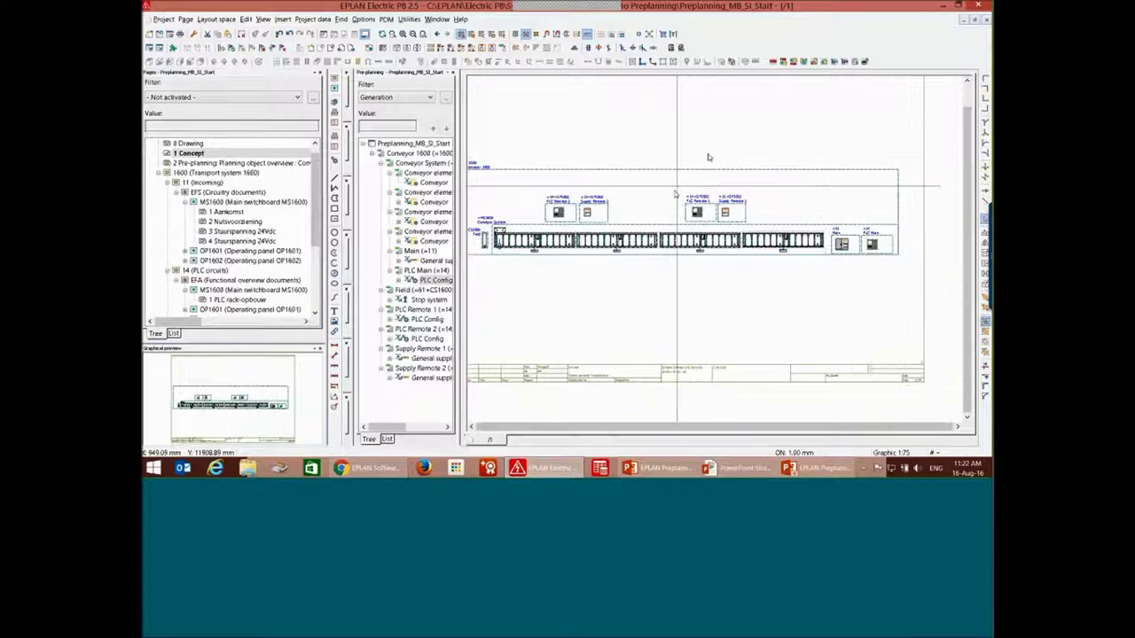
scroll(620, 137, "up", 3)
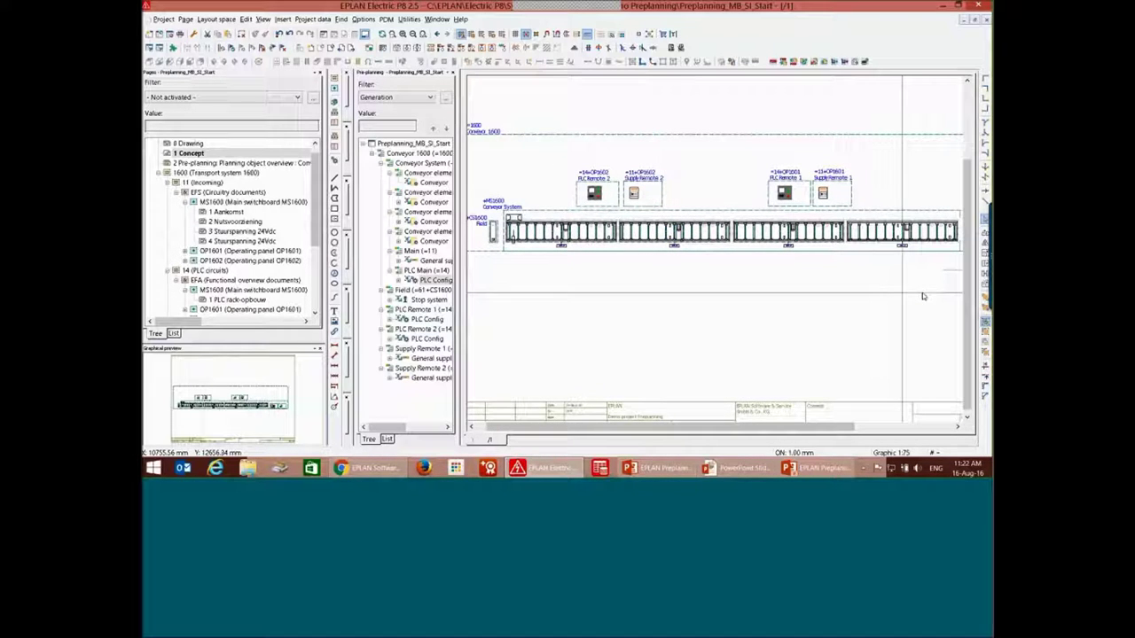
scroll(922, 293, "down", 1)
middle_click_drag(919, 293, 854, 275)
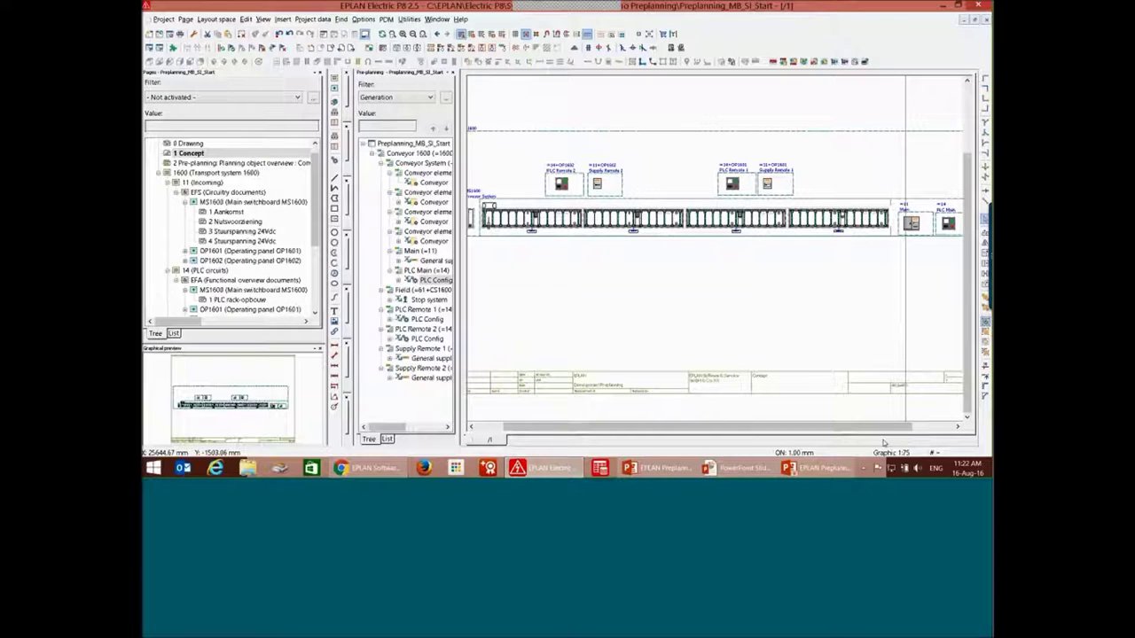
key("alt+Tab")
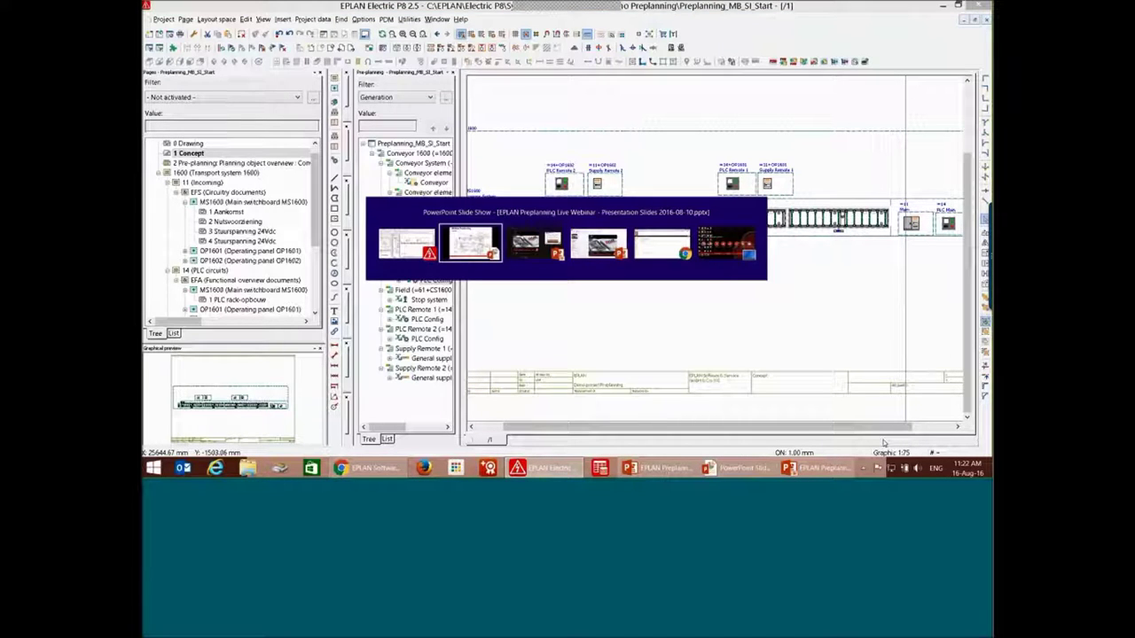
Cycle windows with Alt+Tab to bring the Webinar Preplanning presentation back on screen
key("alt+Tab")
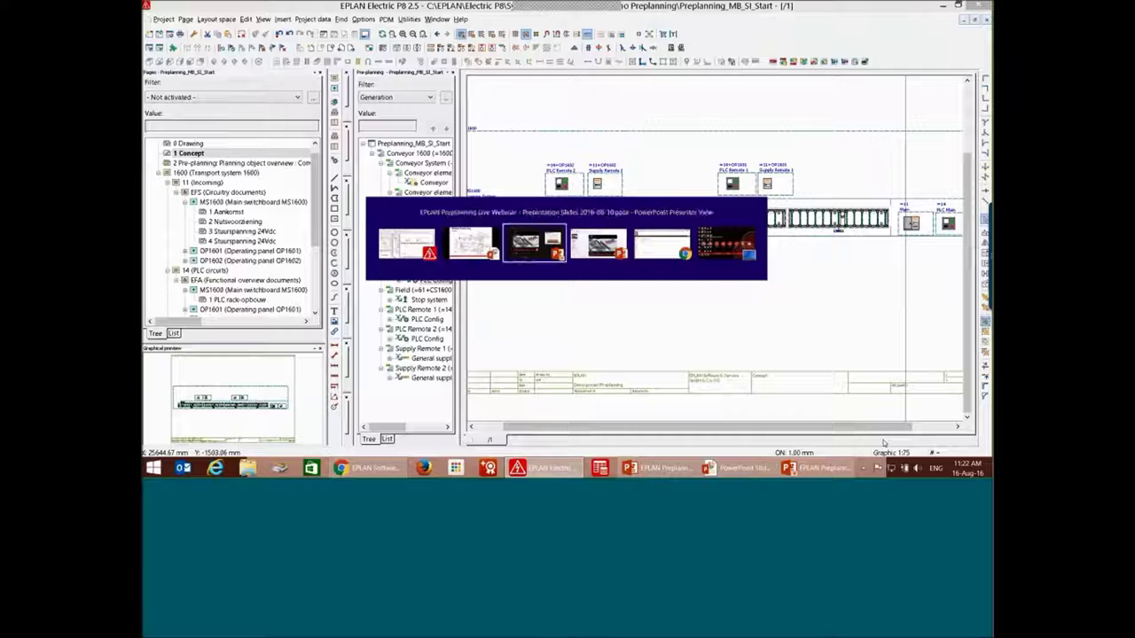
key("alt+Tab")
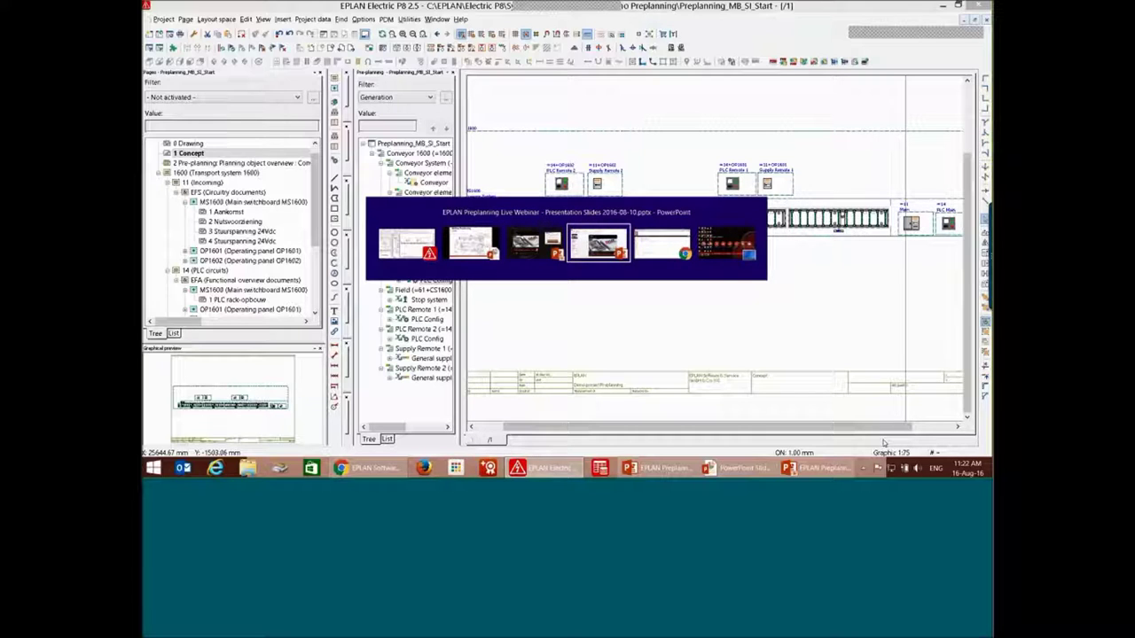
key("alt+Tab")
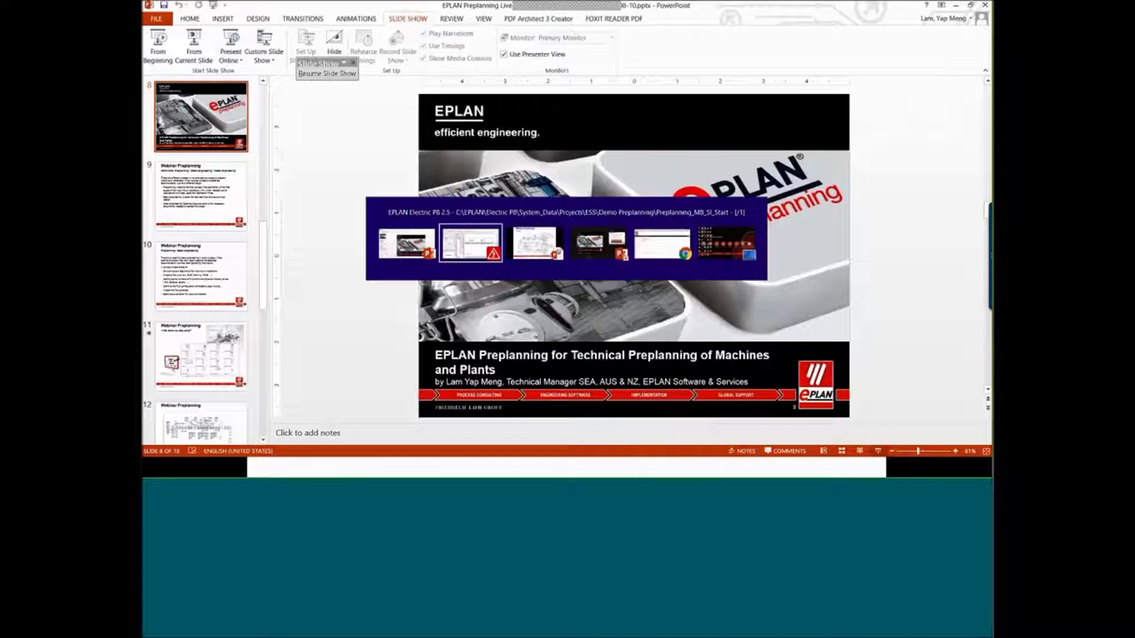
key("alt+Tab")
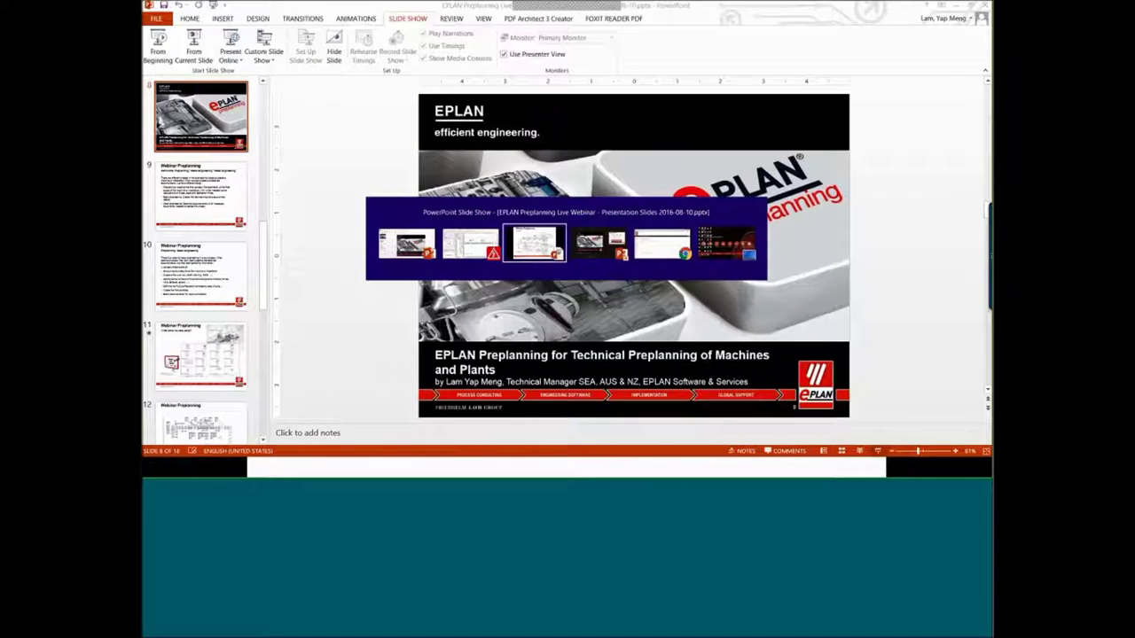
key("Right")
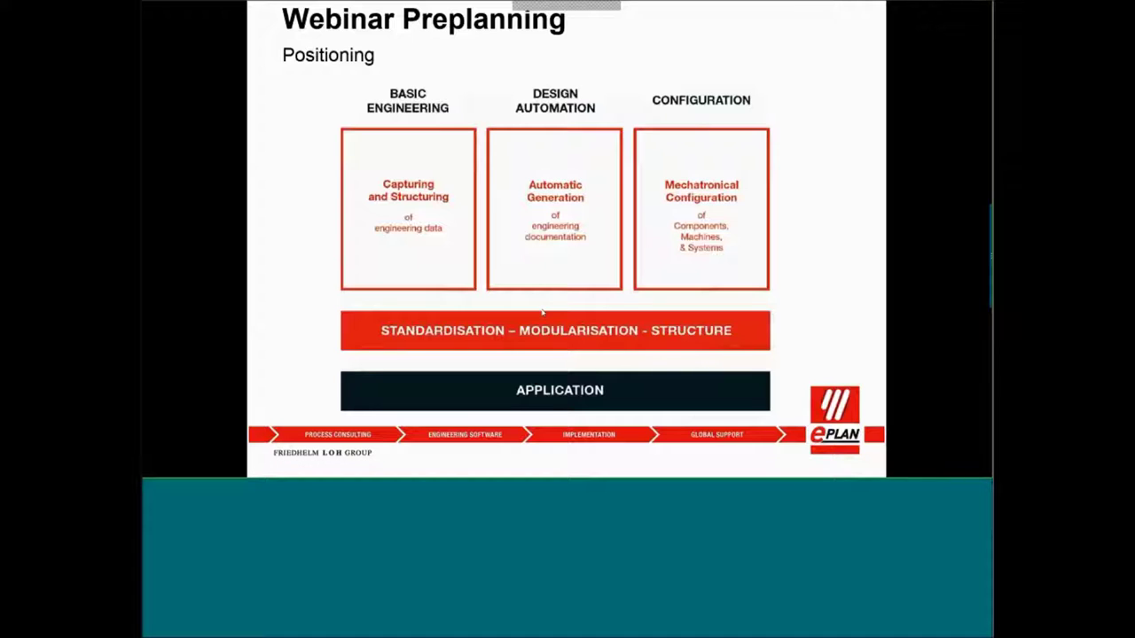
Advance the slide show to the Conclusion slide listing five benefits
key("Right")
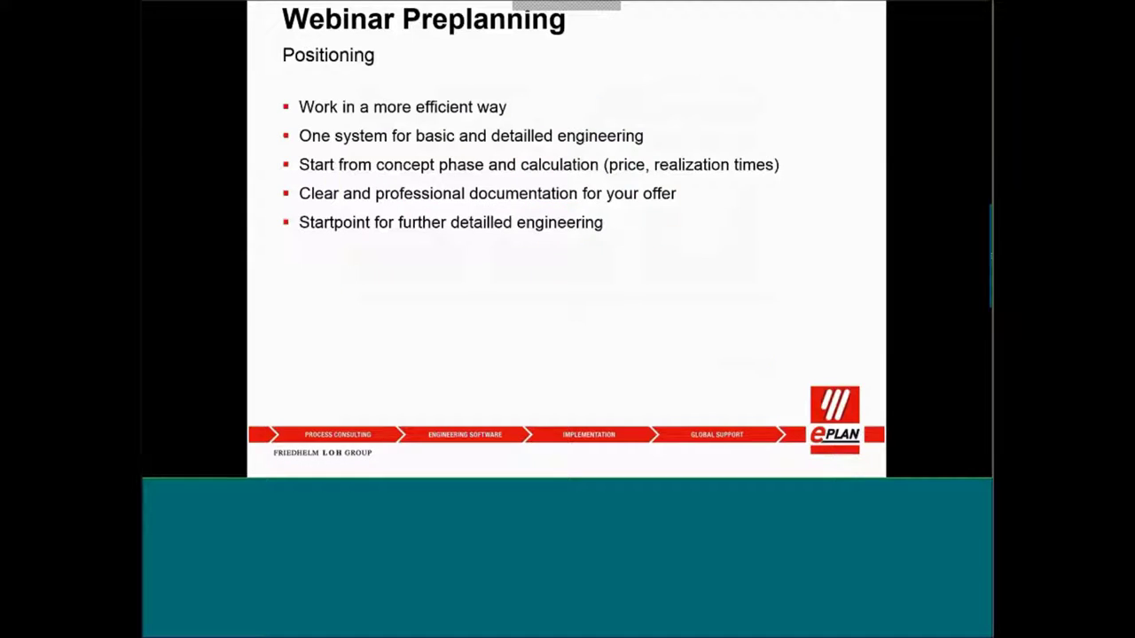
Move the slide show on from the Conclusion slide's five bullets toward Contact Details
key("Right")
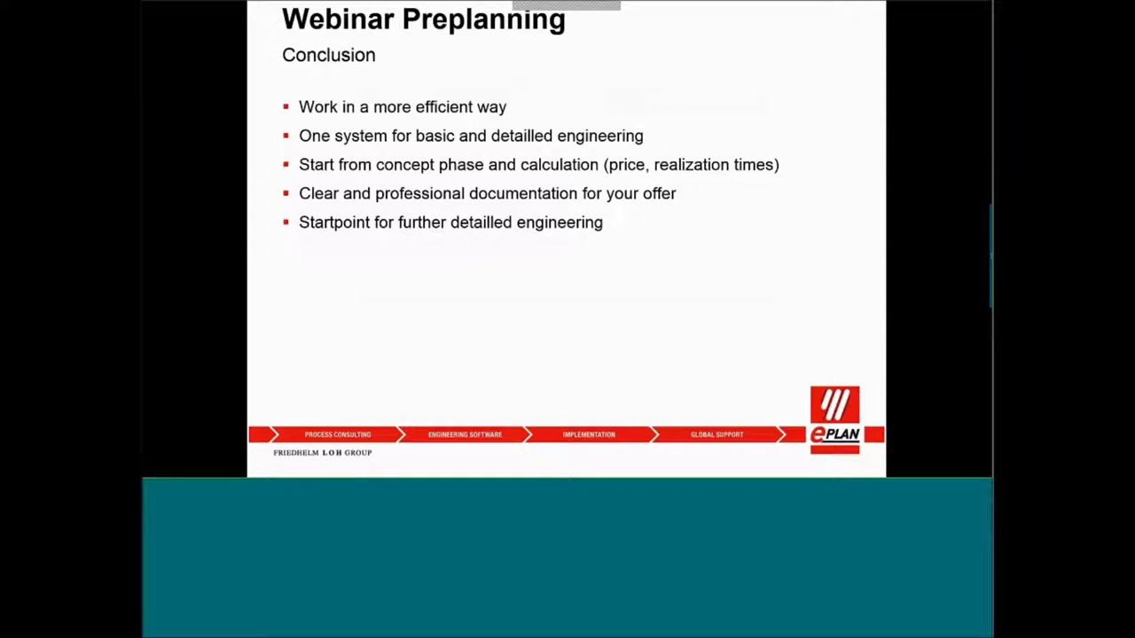